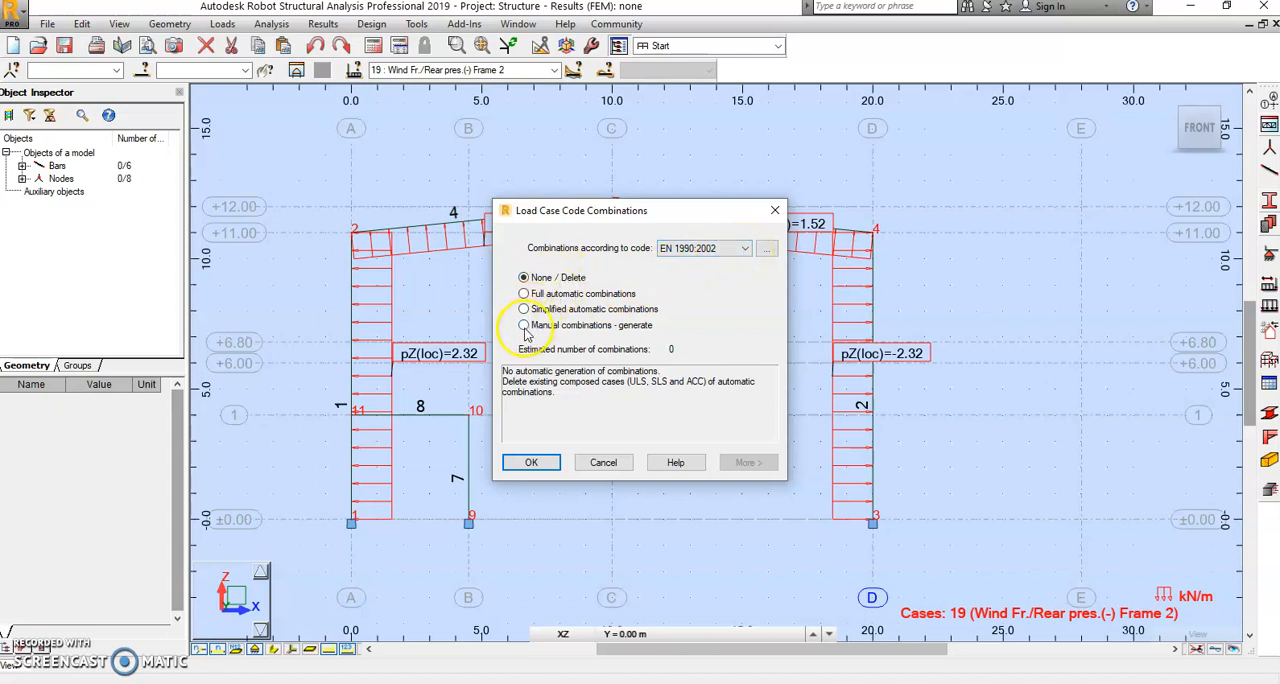
Step: Choose full automatic combinations according to EN 1990:2002 and inspect the code's combination regulations
left_click(524, 294)
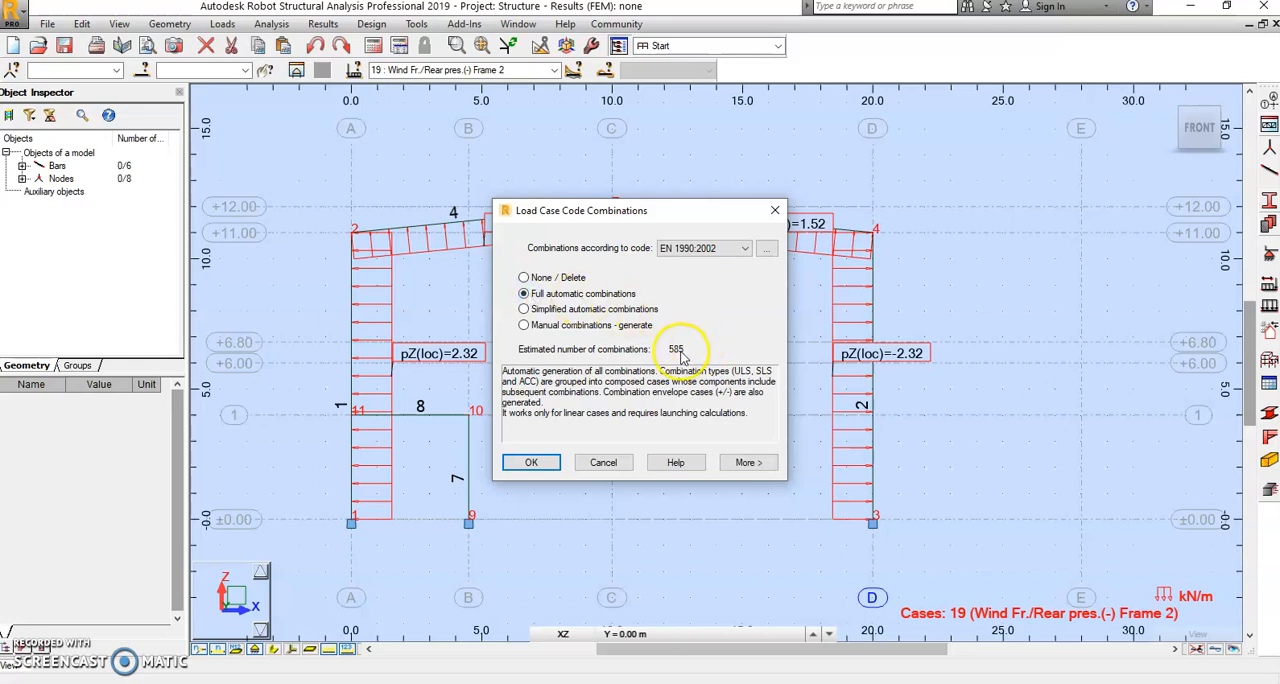
left_click(766, 250)
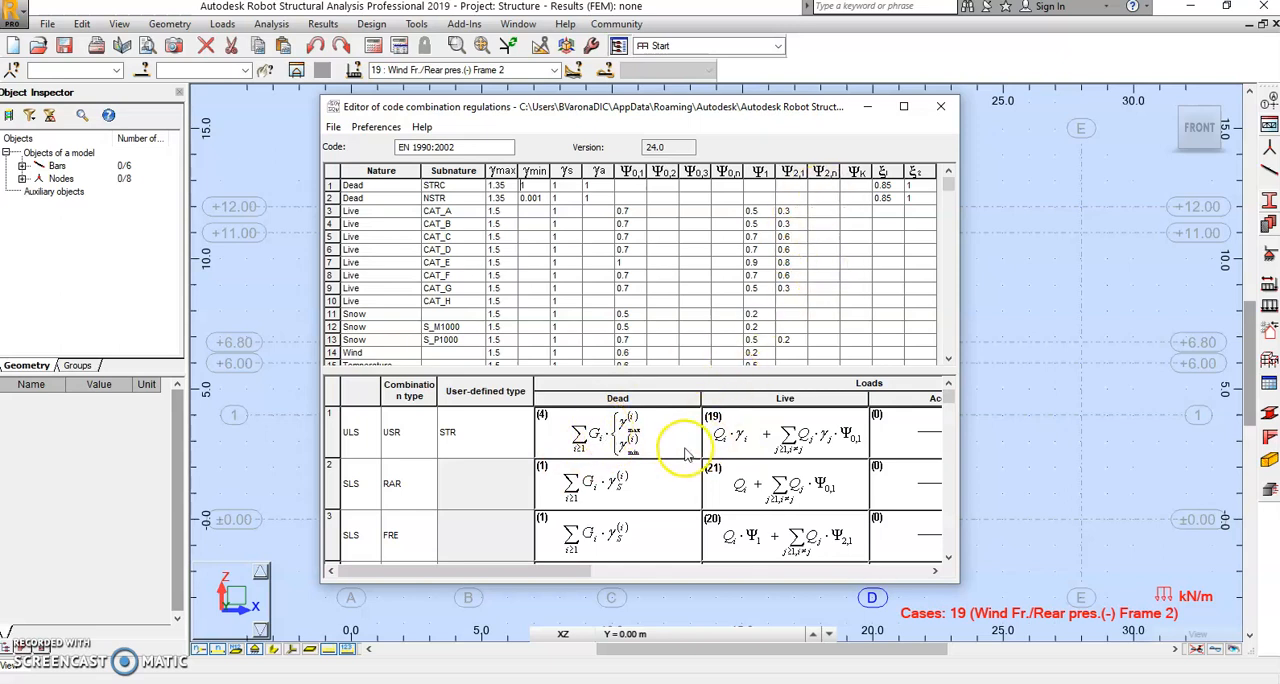
left_click(948, 110)
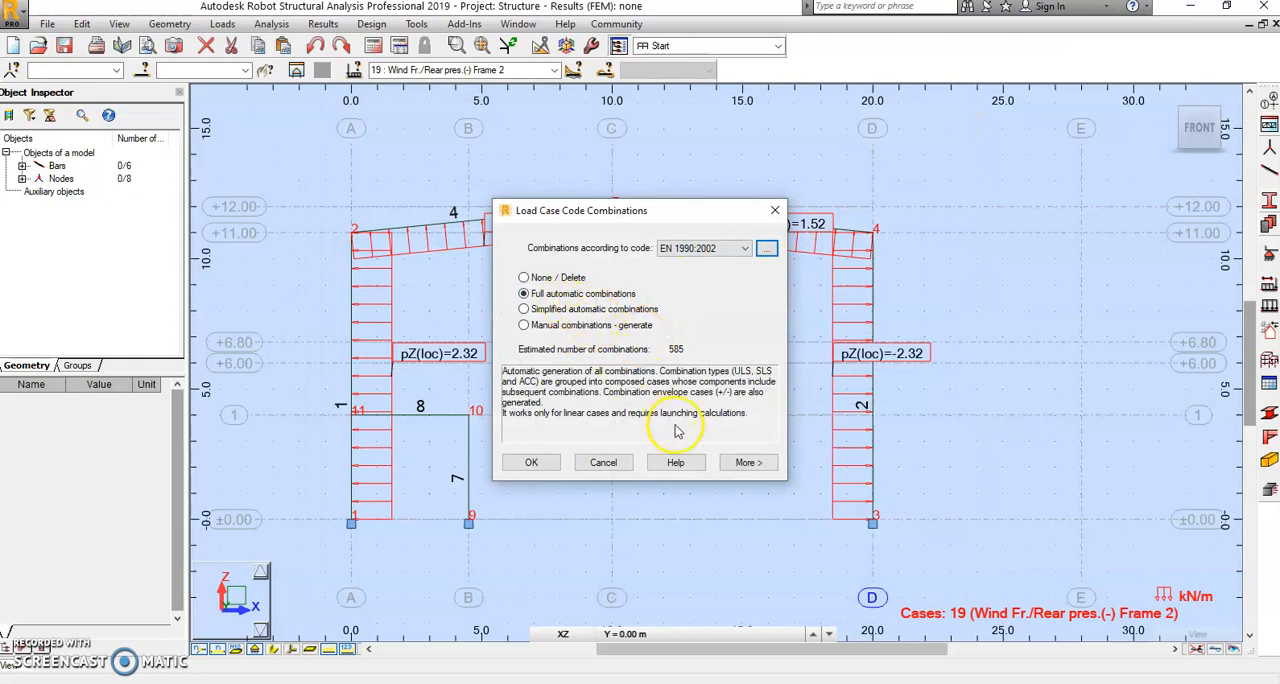
Step: Restrict the generated combinations to ULS by excluding the SLS, ACC and FIRE types
left_click(746, 462)
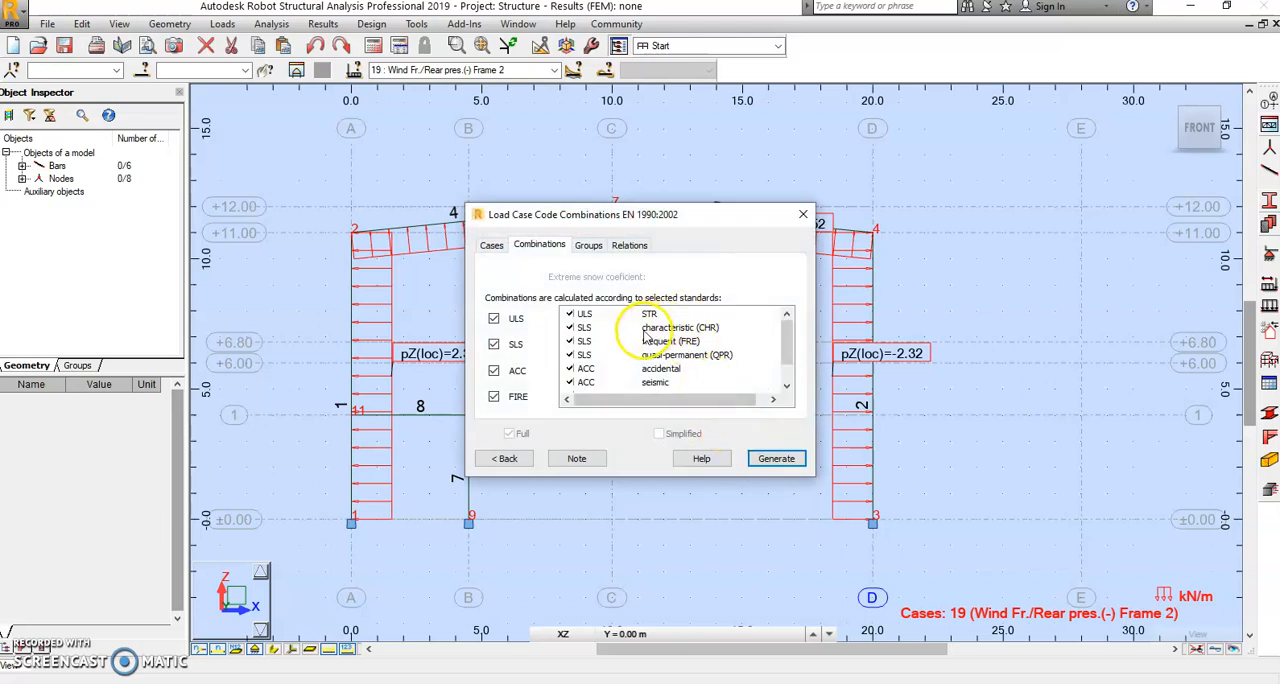
left_click(494, 345)
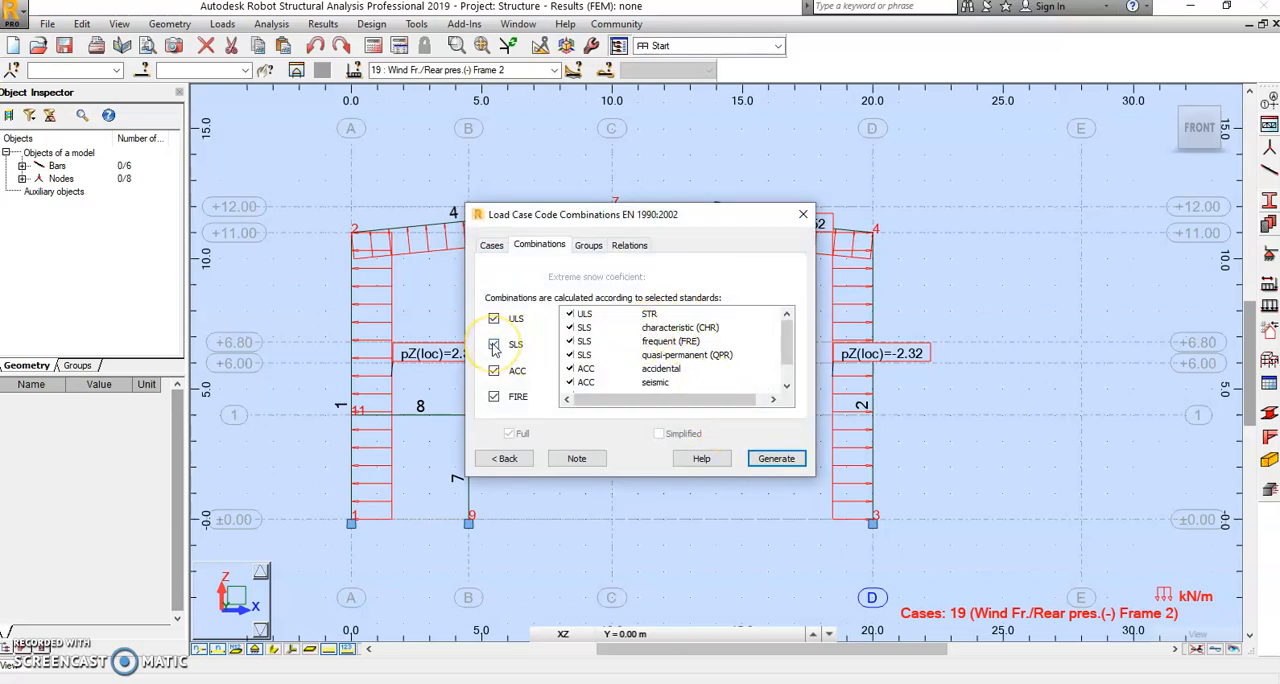
left_click(494, 397)
Step: Review the dead, live, wind and snow case groups, setting the wind group's operator to exclusive or
left_click(589, 246)
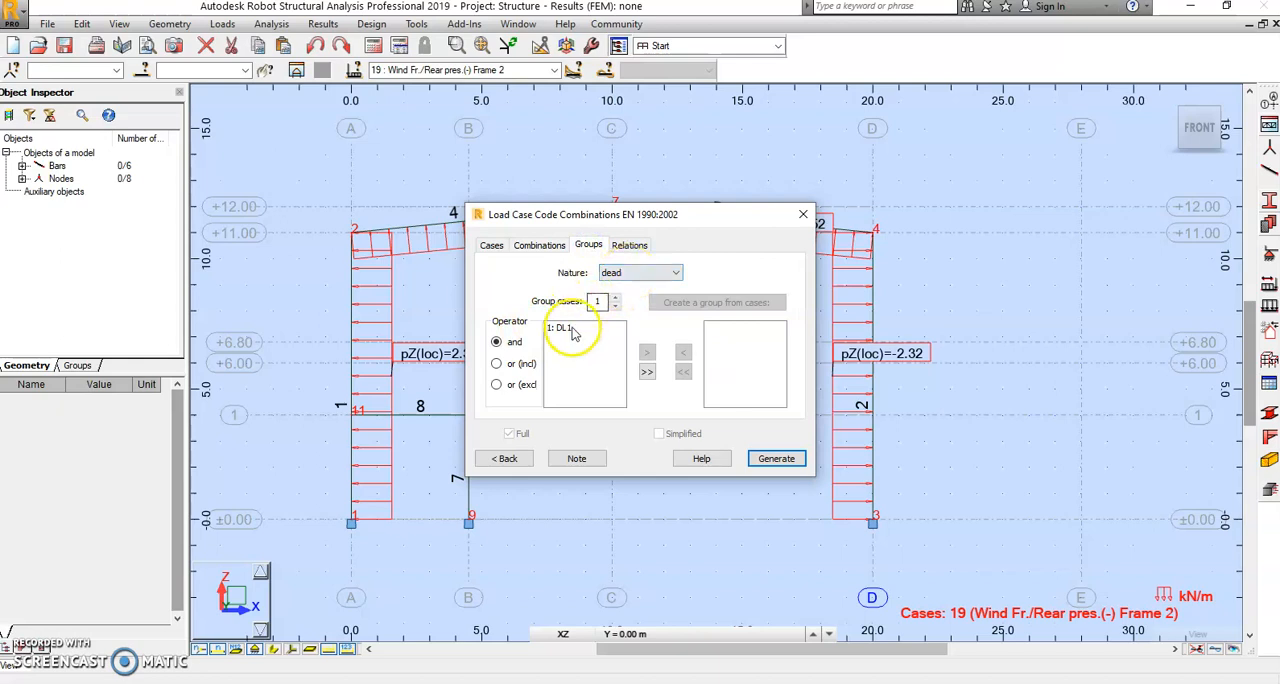
left_click(655, 279)
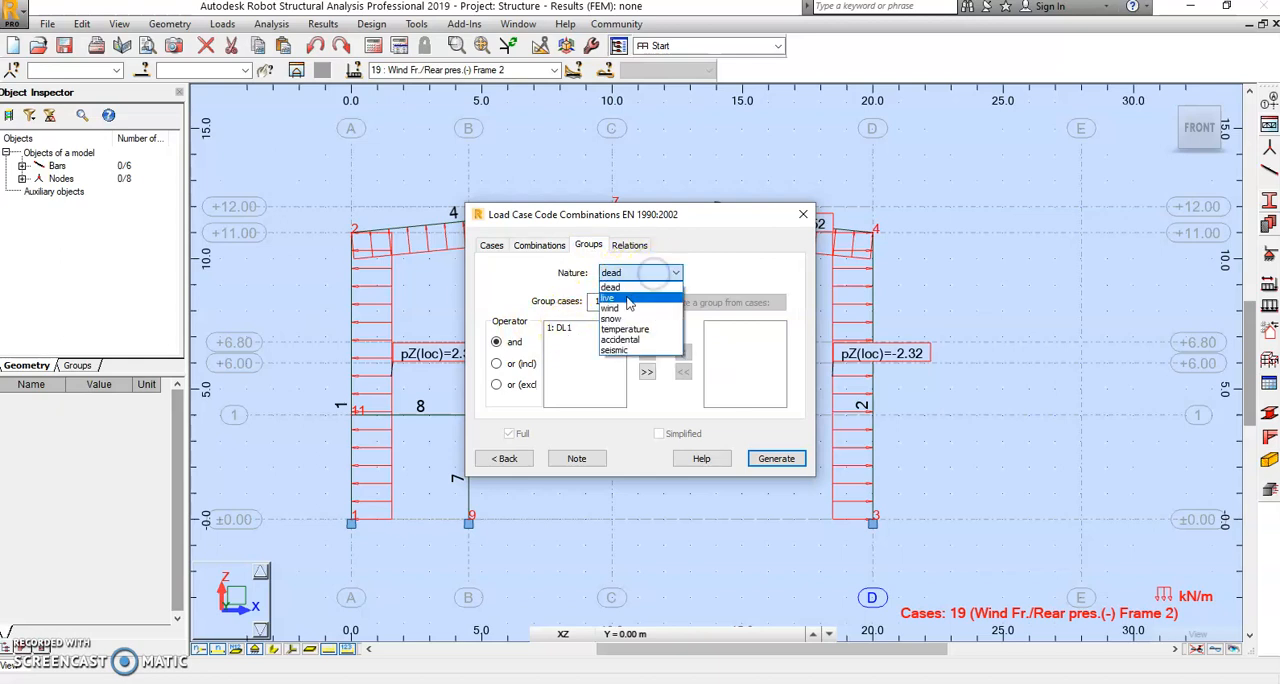
left_click(628, 297)
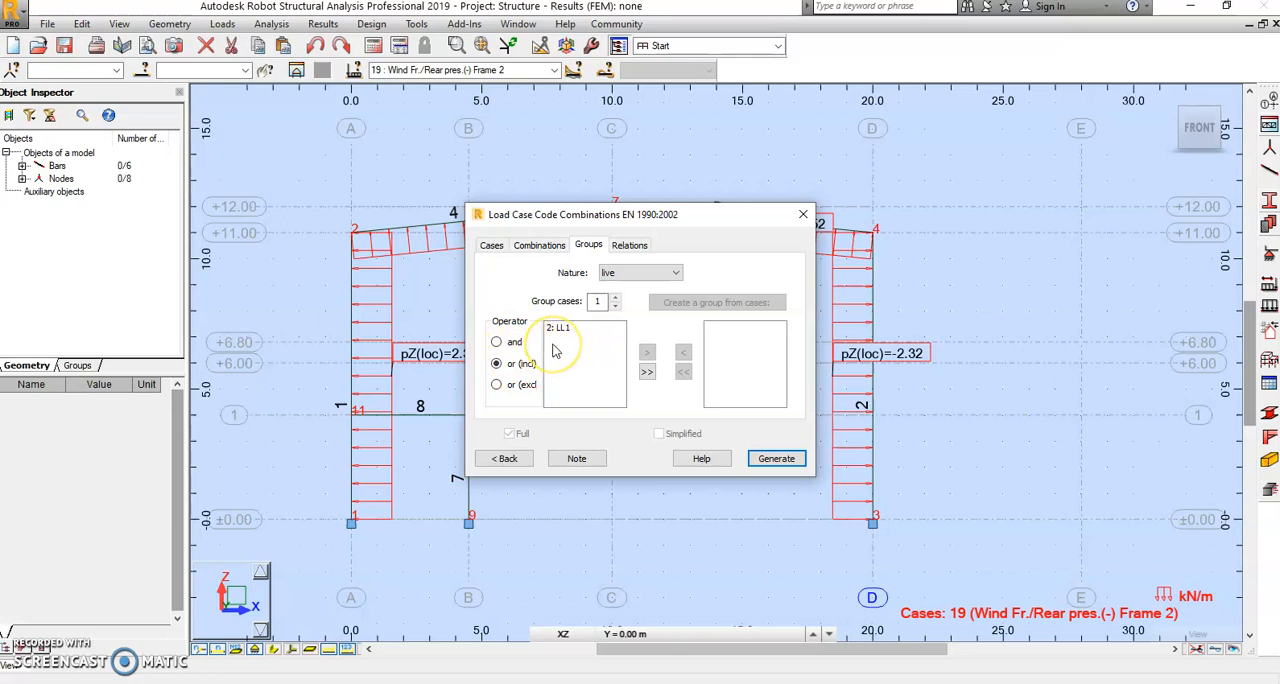
left_click(640, 272)
left_click(628, 303)
left_click(497, 384)
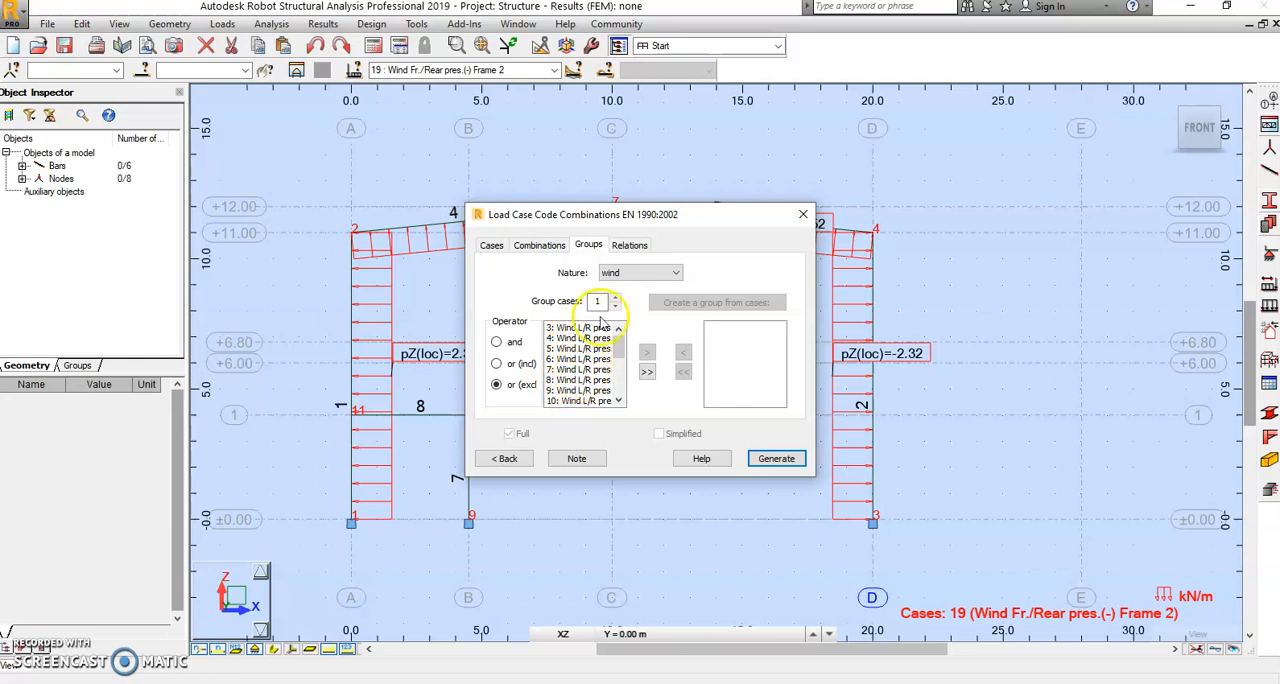
left_click(638, 272)
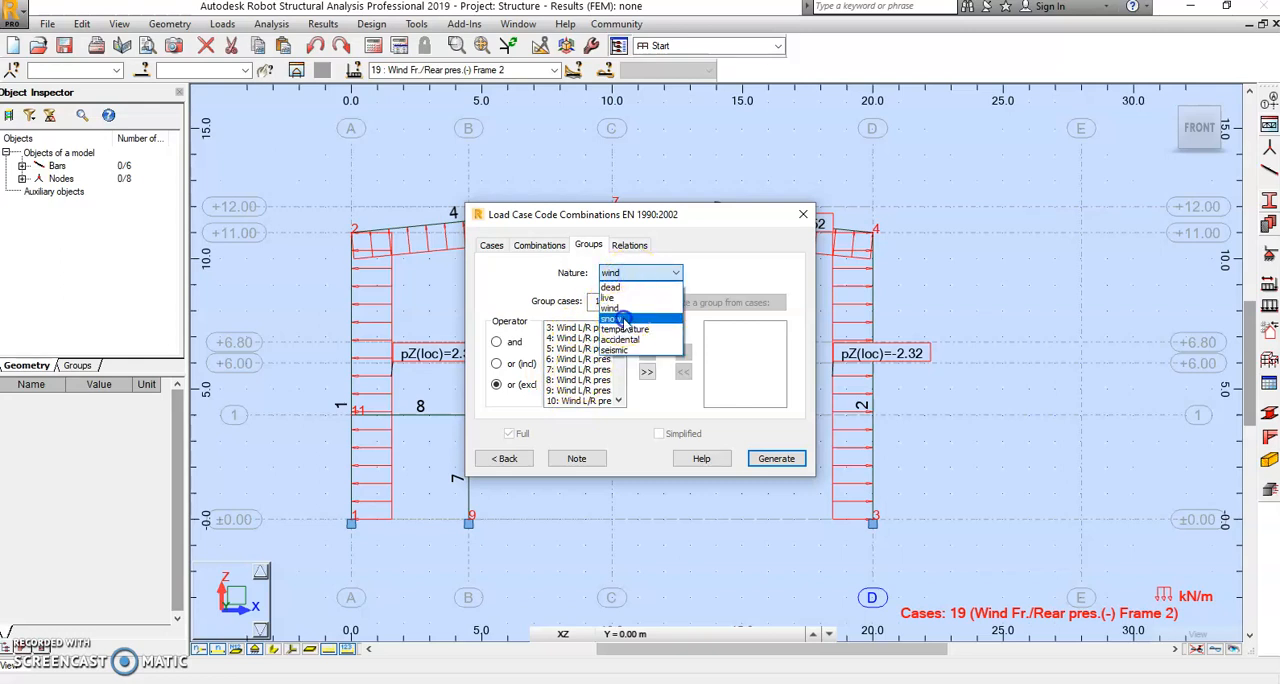
left_click(618, 318)
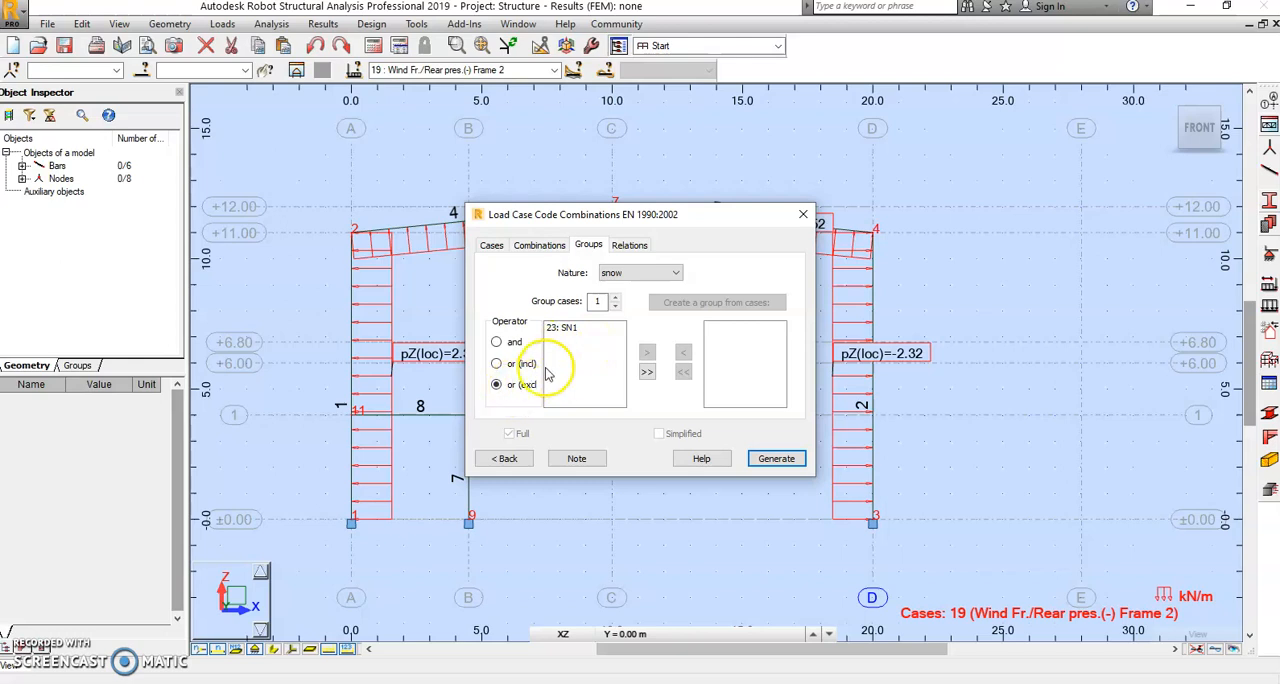
Step: Check the group relations for the dead, live, wind and snow natures and generate the code combinations
left_click(627, 244)
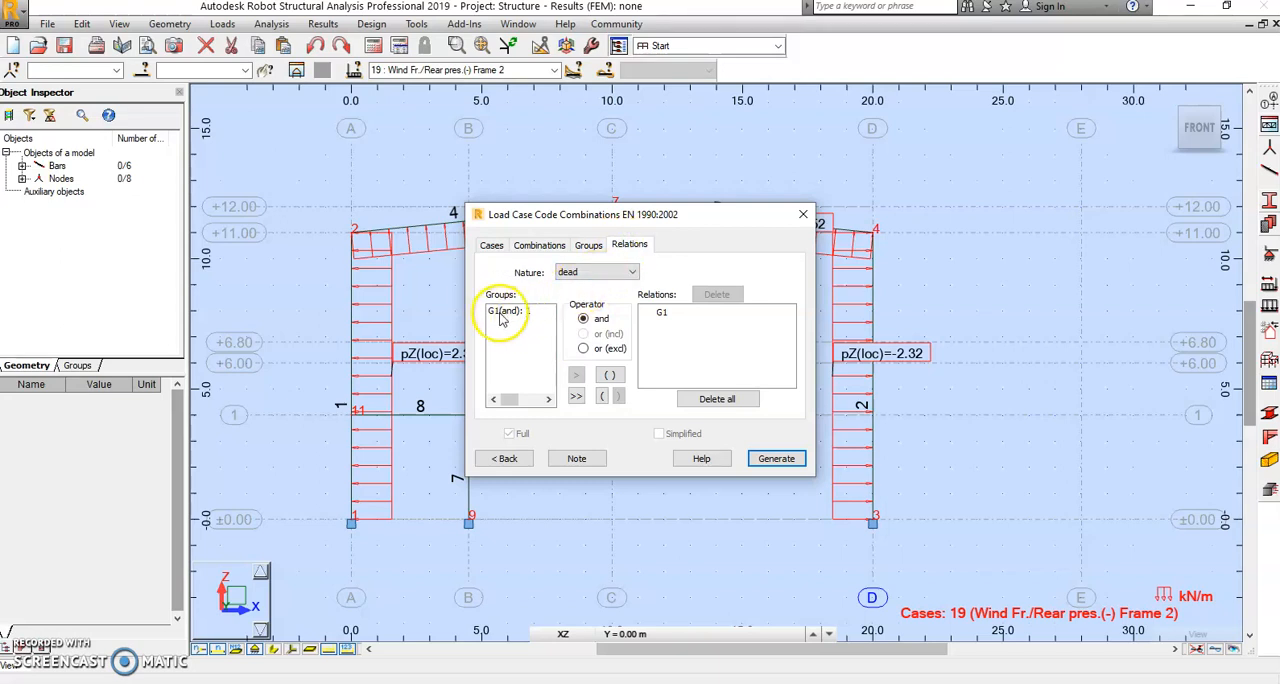
left_click(598, 272)
left_click(588, 293)
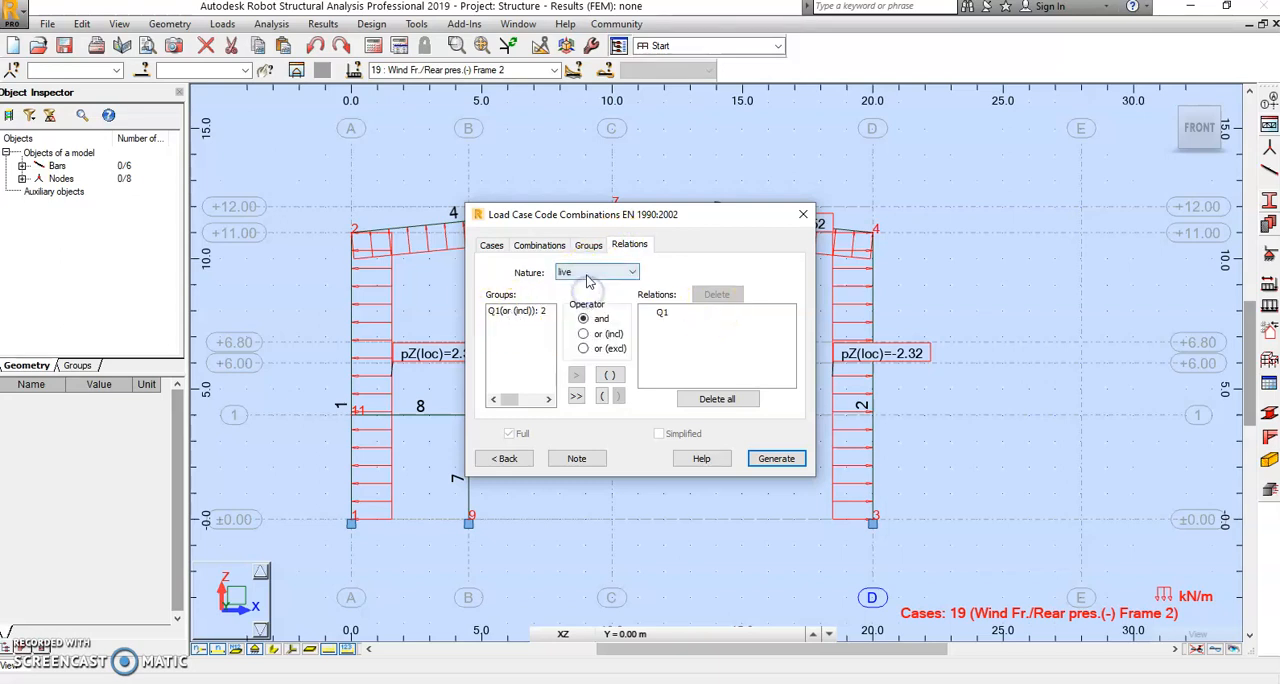
left_click(586, 275)
left_click(589, 311)
left_click(597, 272)
left_click(567, 318)
left_click(775, 458)
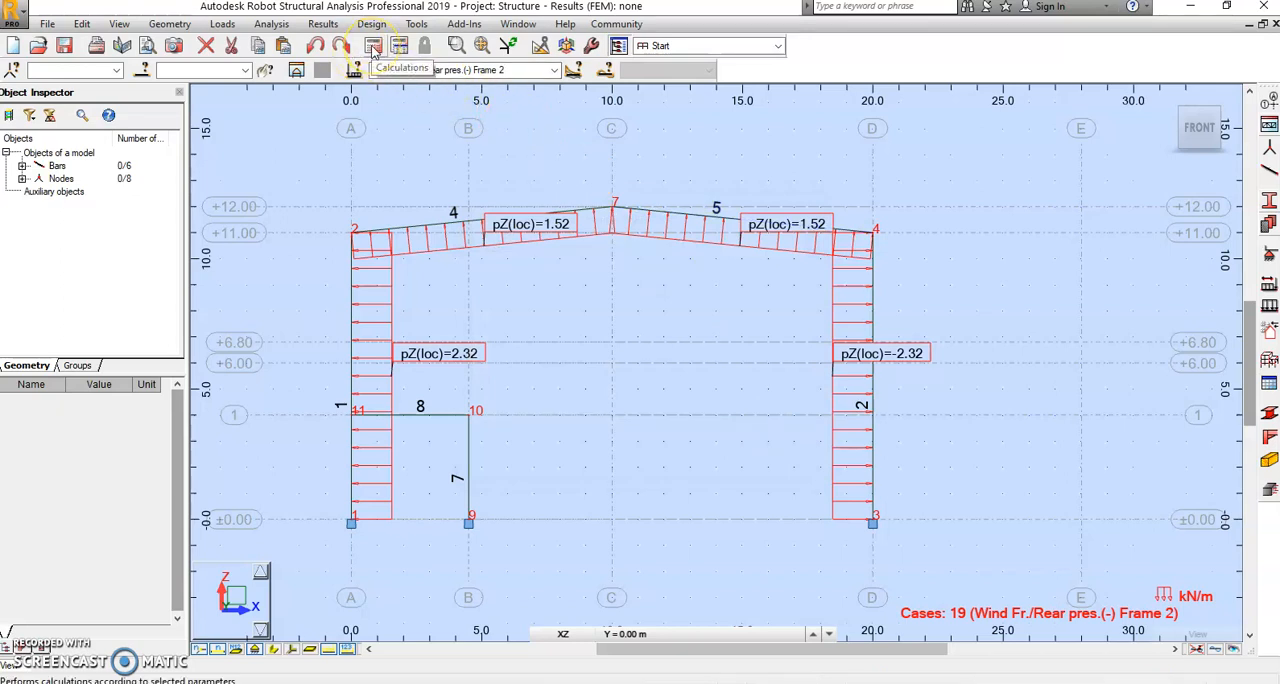
Step: Run the structural calculations for the frame
left_click(226, 25)
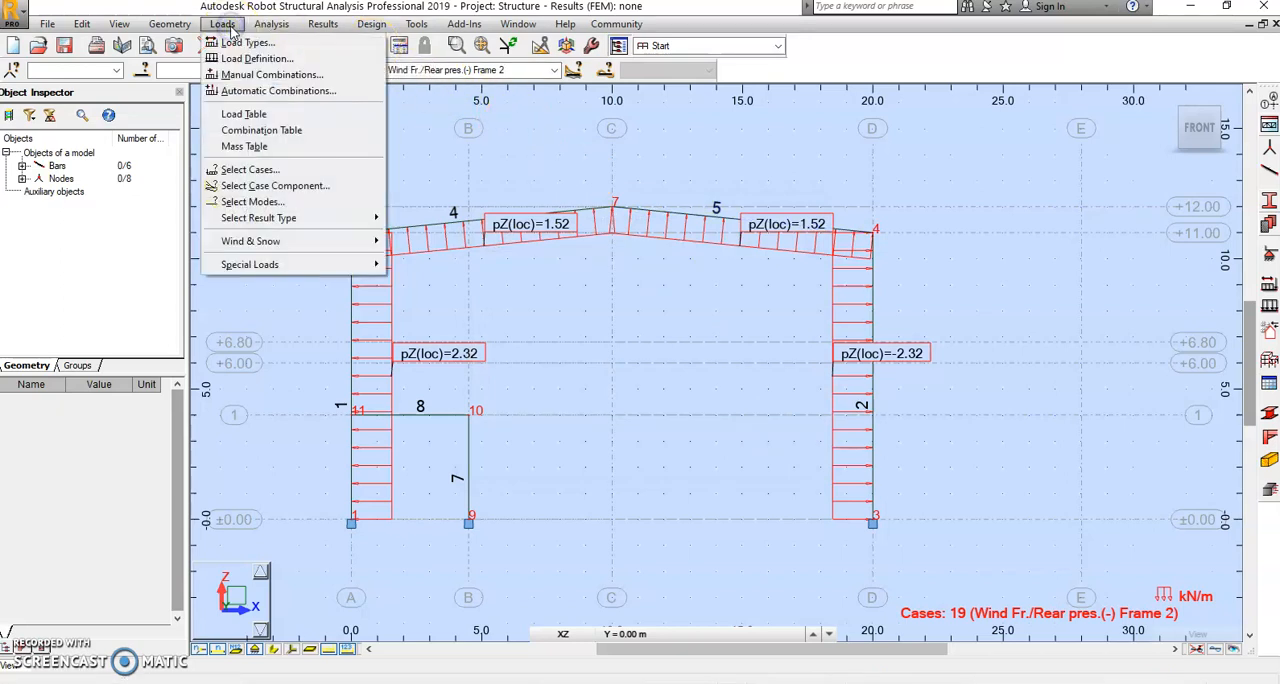
left_click(750, 23)
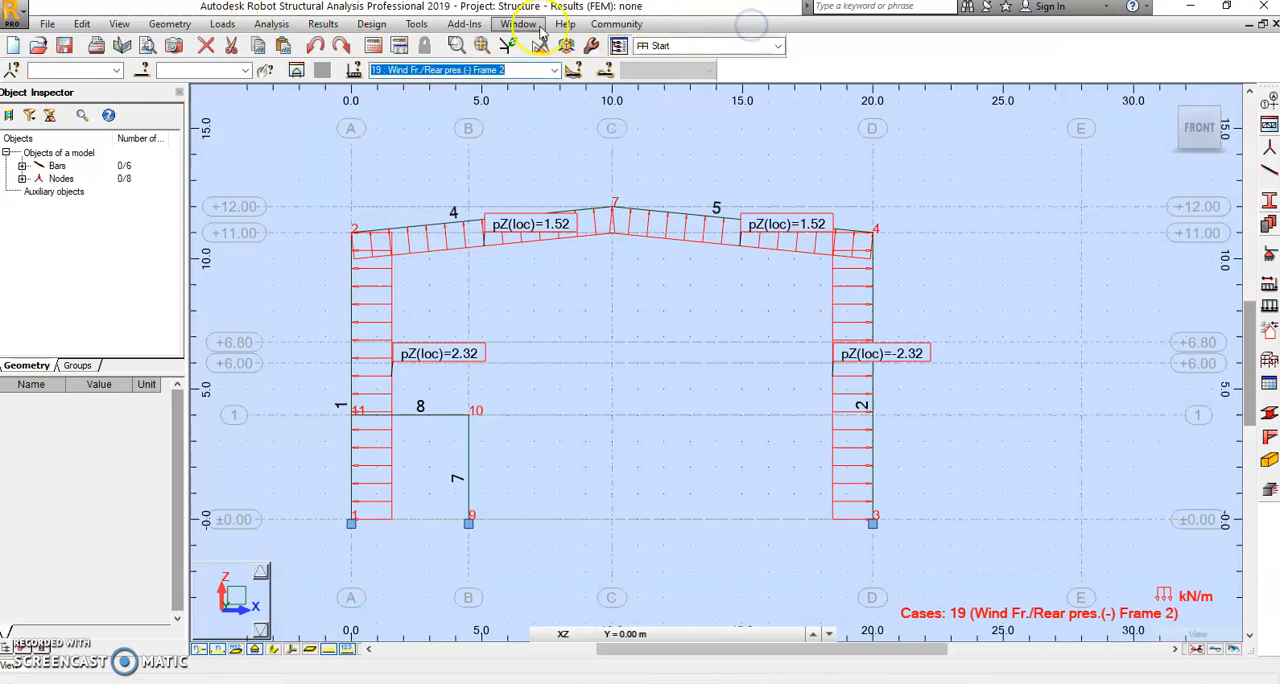
left_click(375, 47)
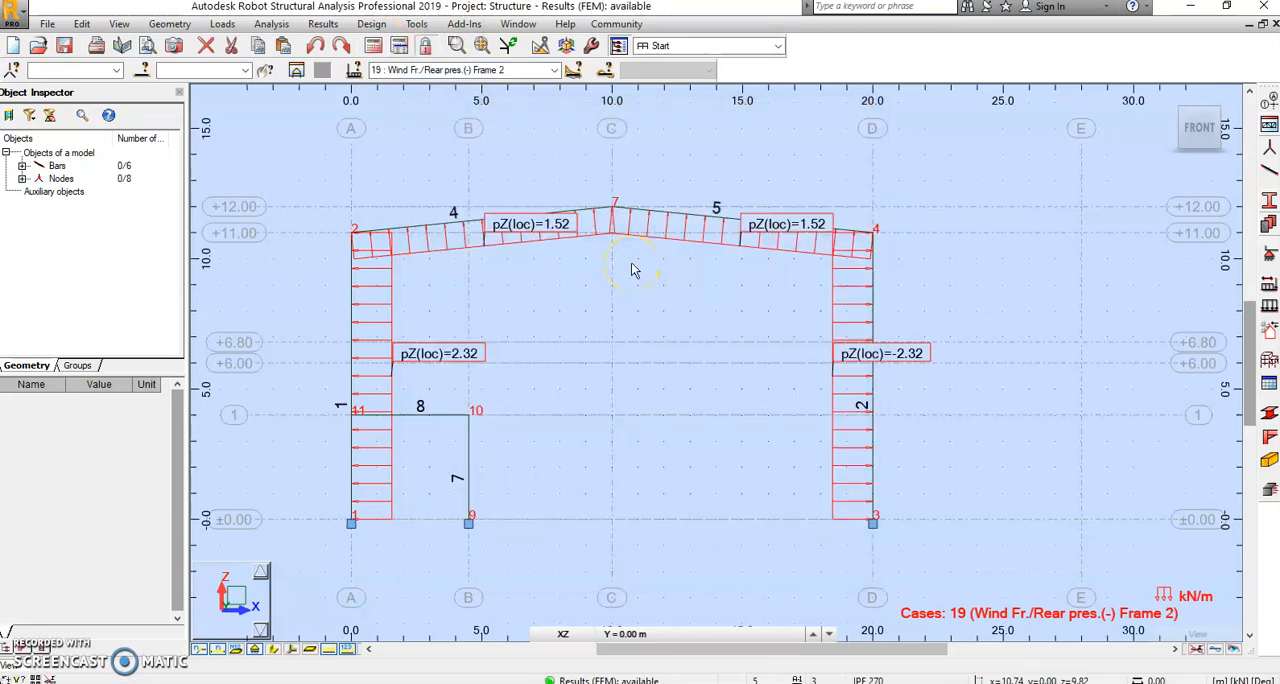
Step: Save the project as Ejemplo01 in the Curso ROBOT folder, replacing the existing file
left_click(47, 24)
left_click(60, 94)
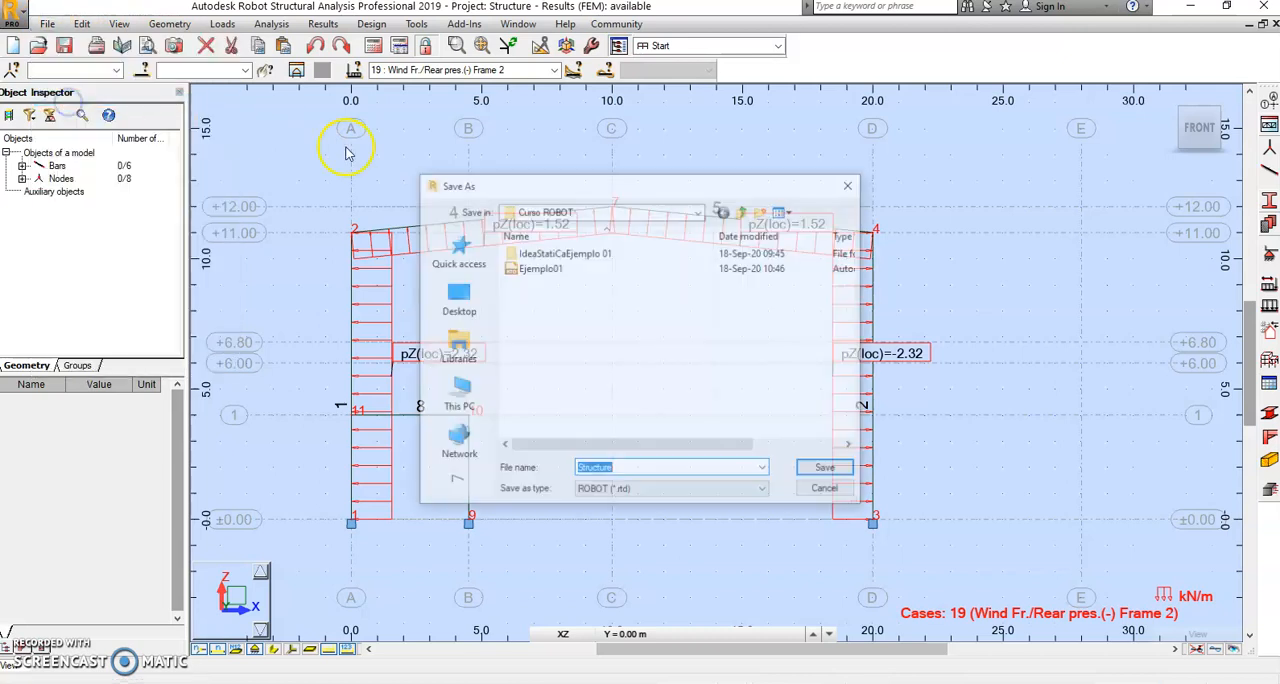
left_click(535, 268)
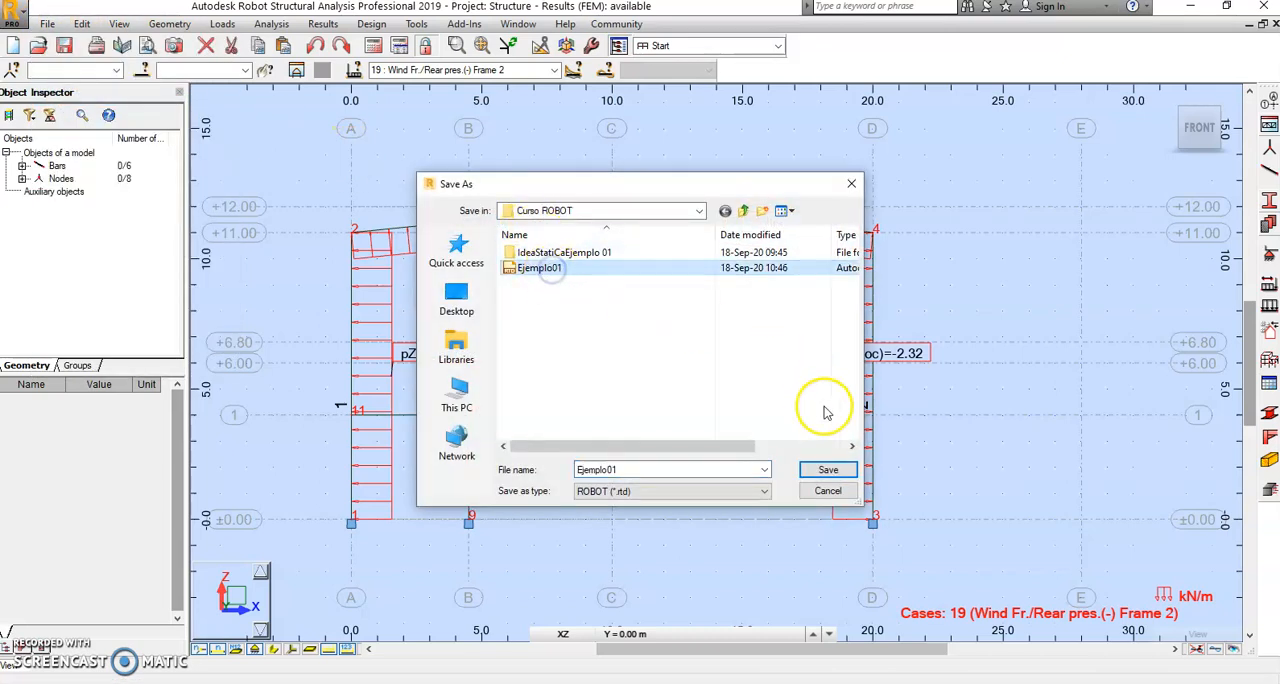
left_click(830, 470)
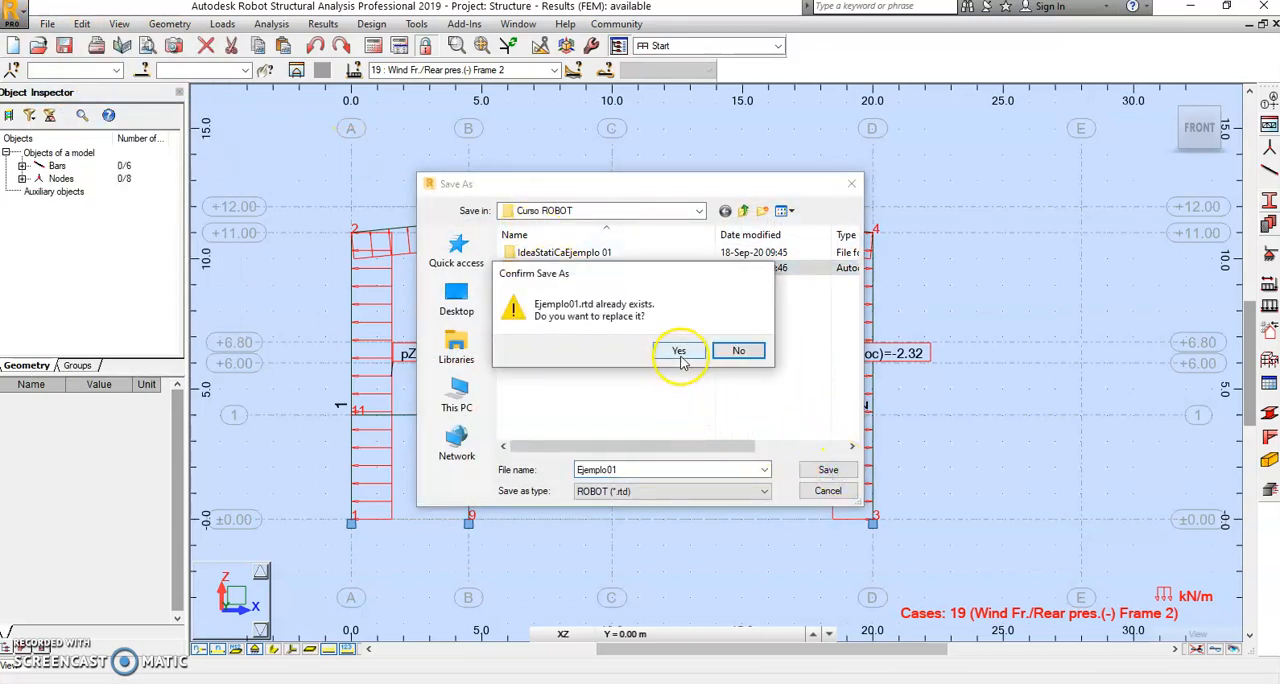
left_click(680, 352)
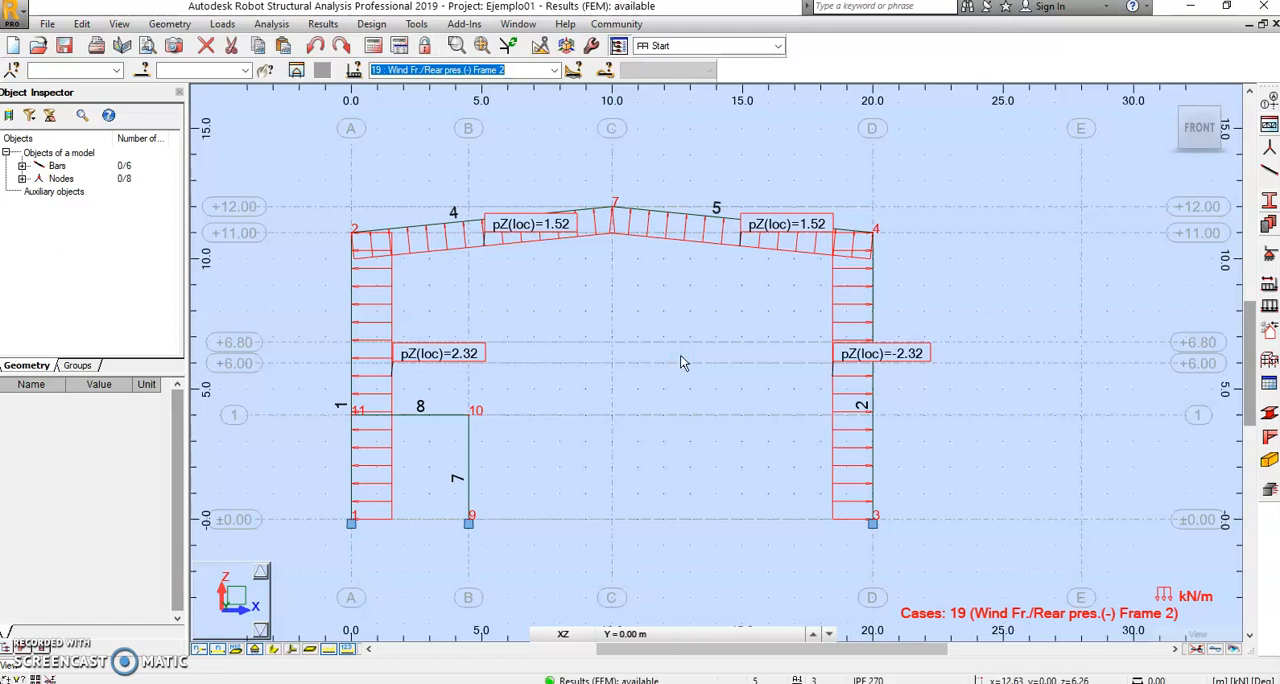
Step: Examine the generated ULS combination definitions throughout the combination table, and close the table
left_click(222, 24)
left_click(256, 130)
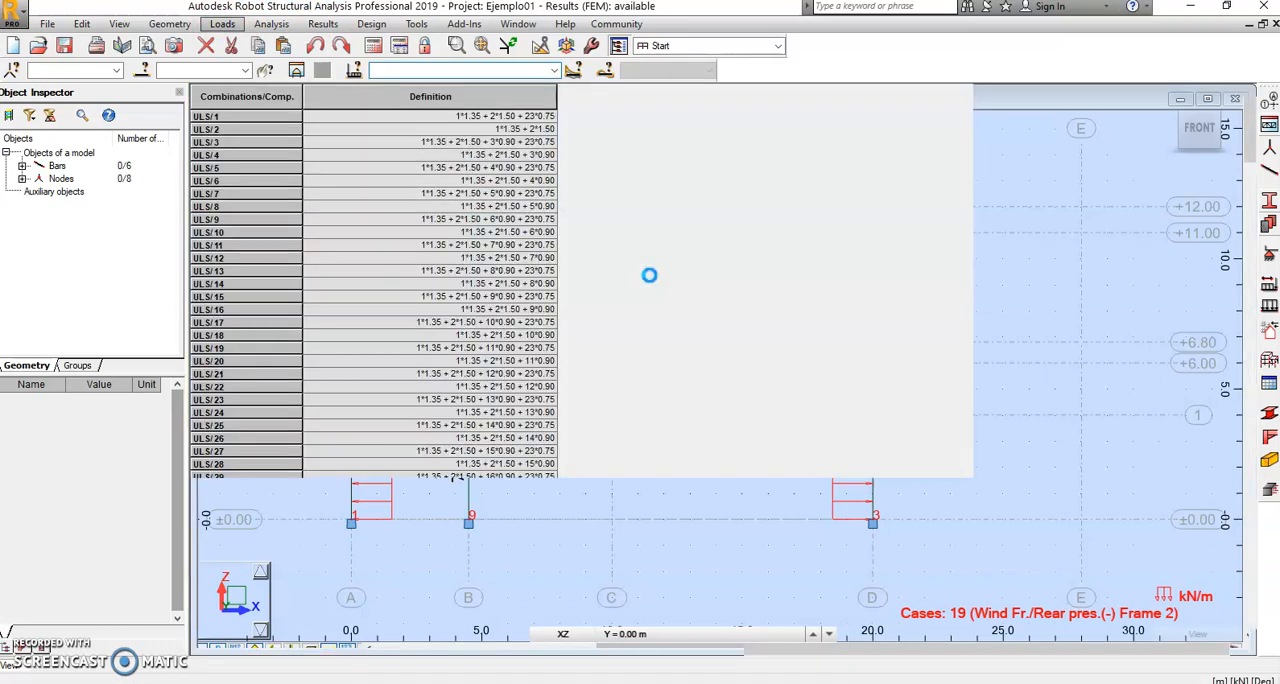
left_click_drag(1250, 125, 1240, 612)
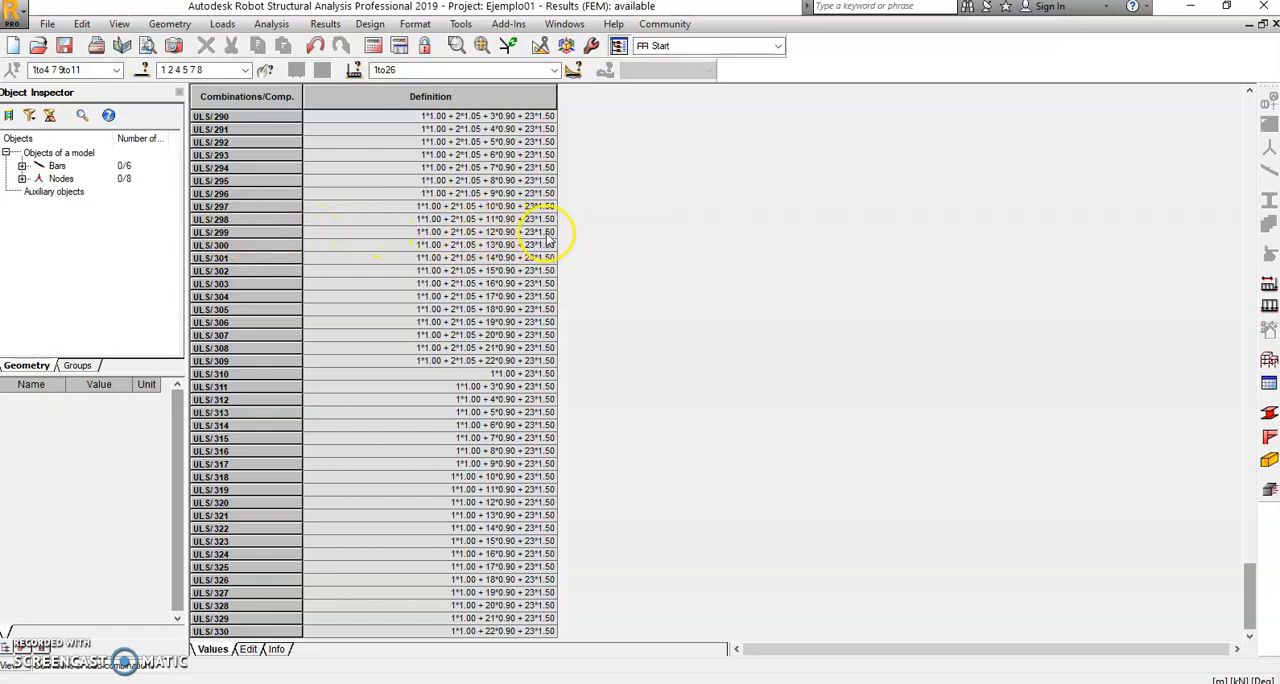
left_click_drag(1251, 600, 1265, 128)
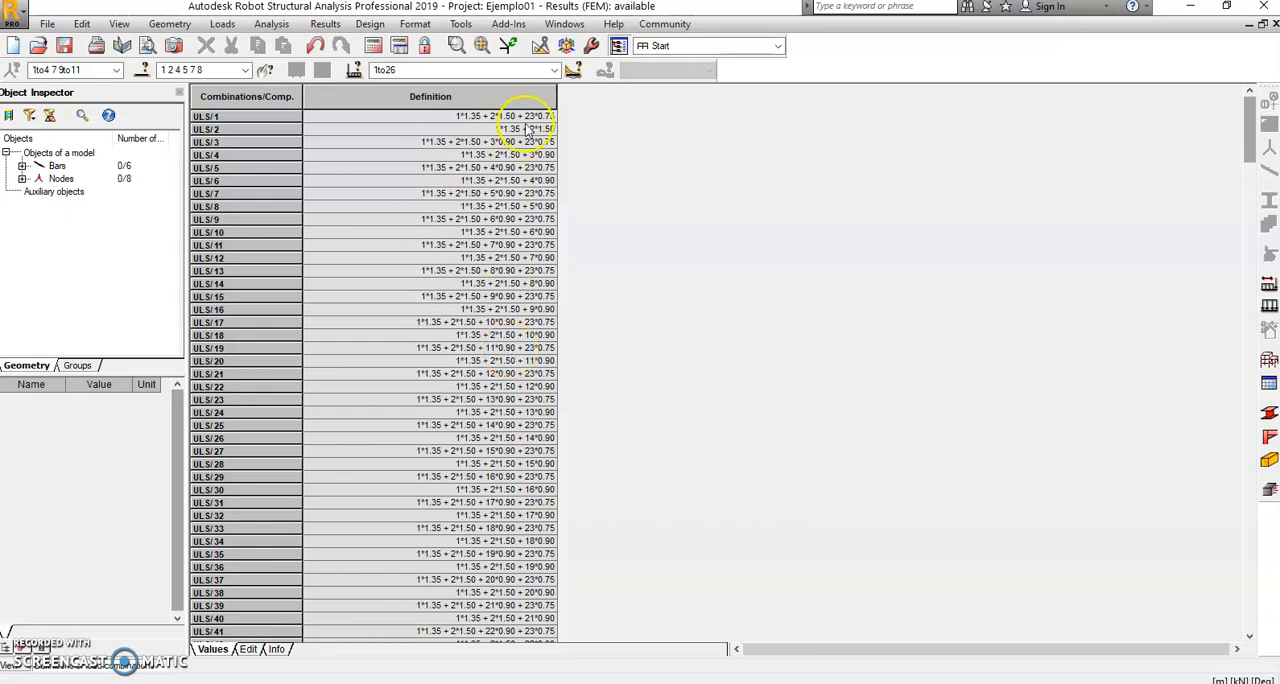
left_click(779, 46)
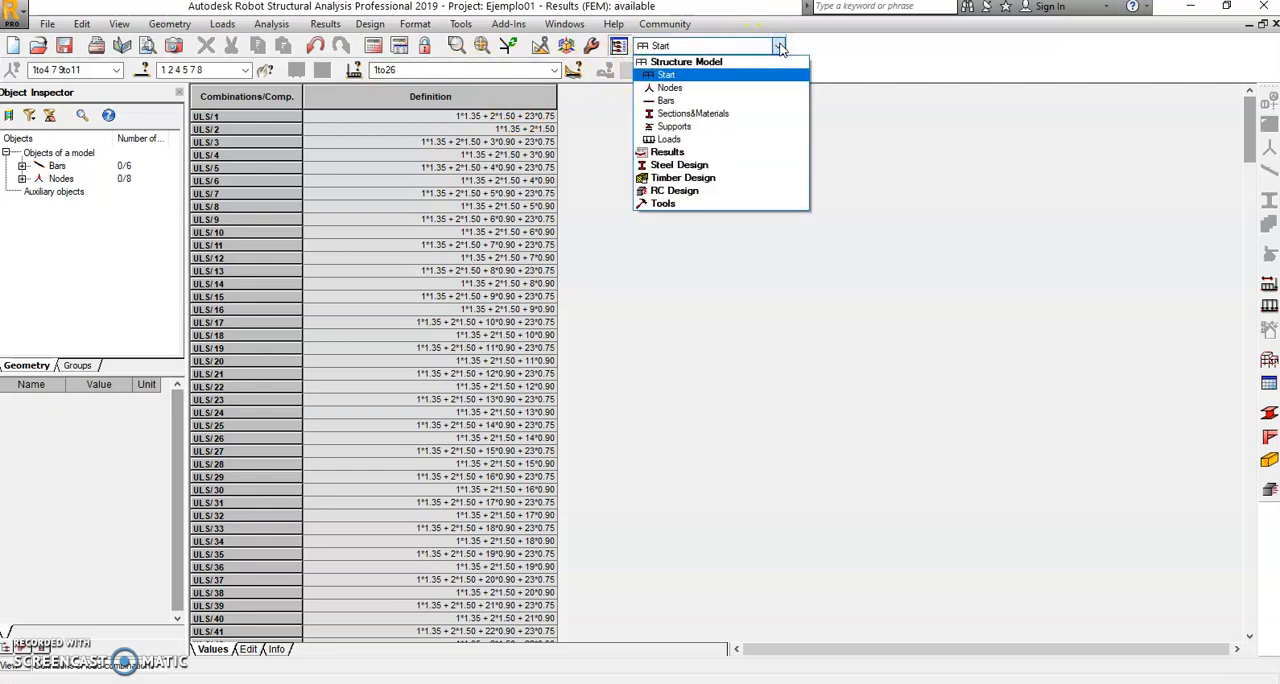
left_click(1273, 28)
left_click(1273, 28)
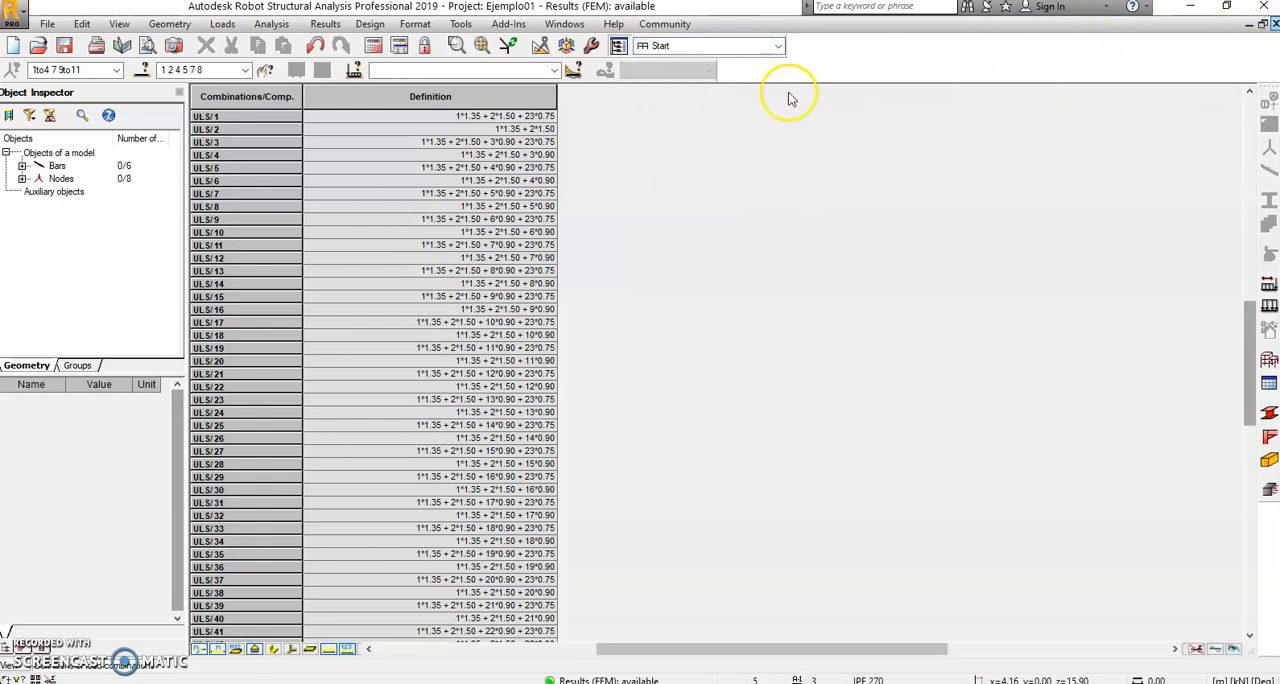
Step: Switch the workspace to the Results layout
left_click(778, 47)
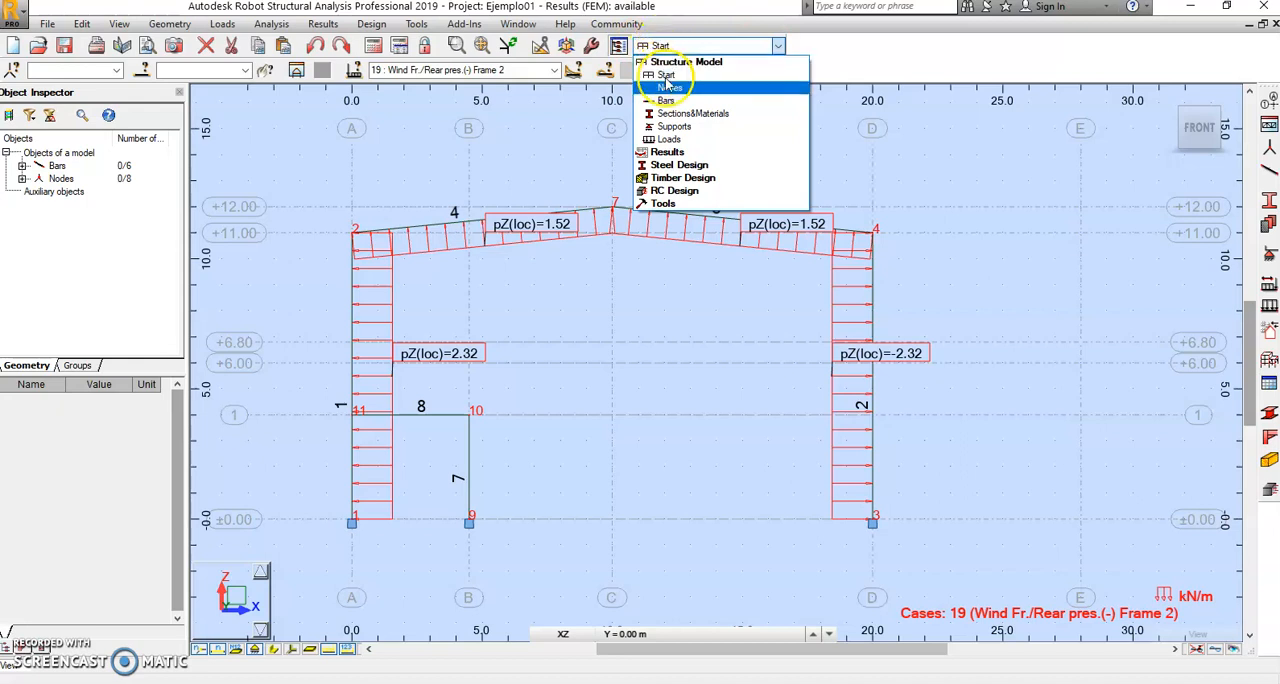
left_click(667, 151)
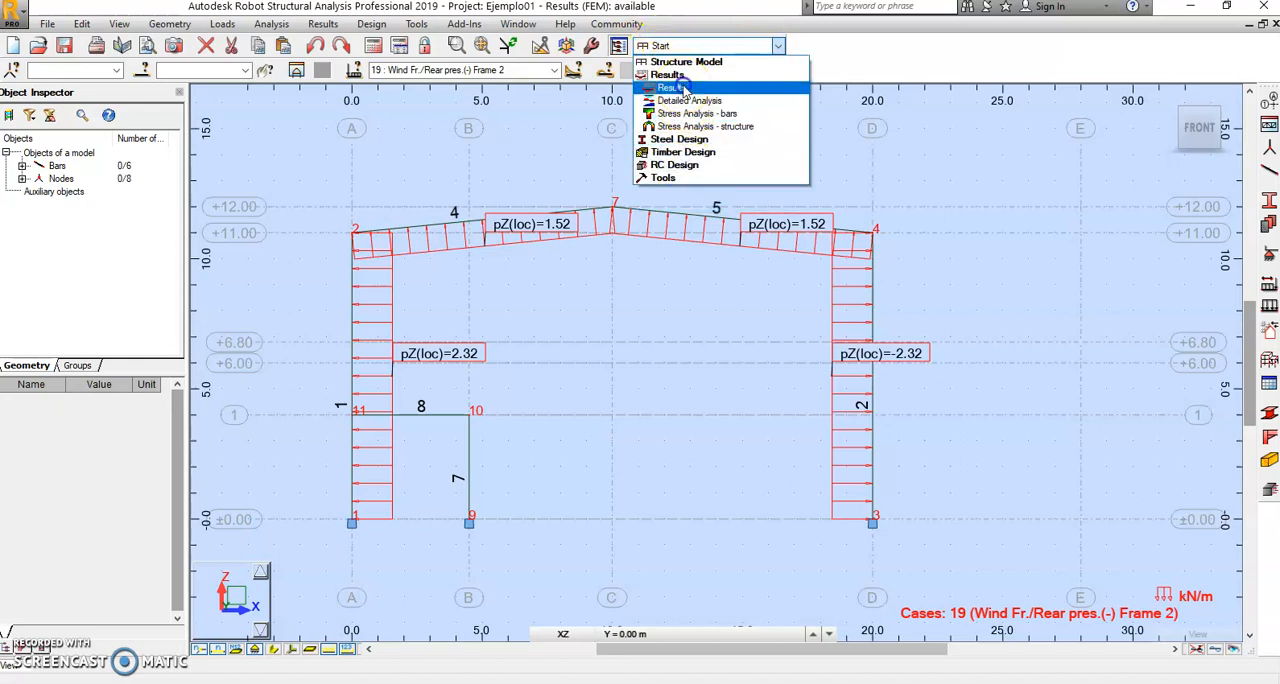
left_click(686, 104)
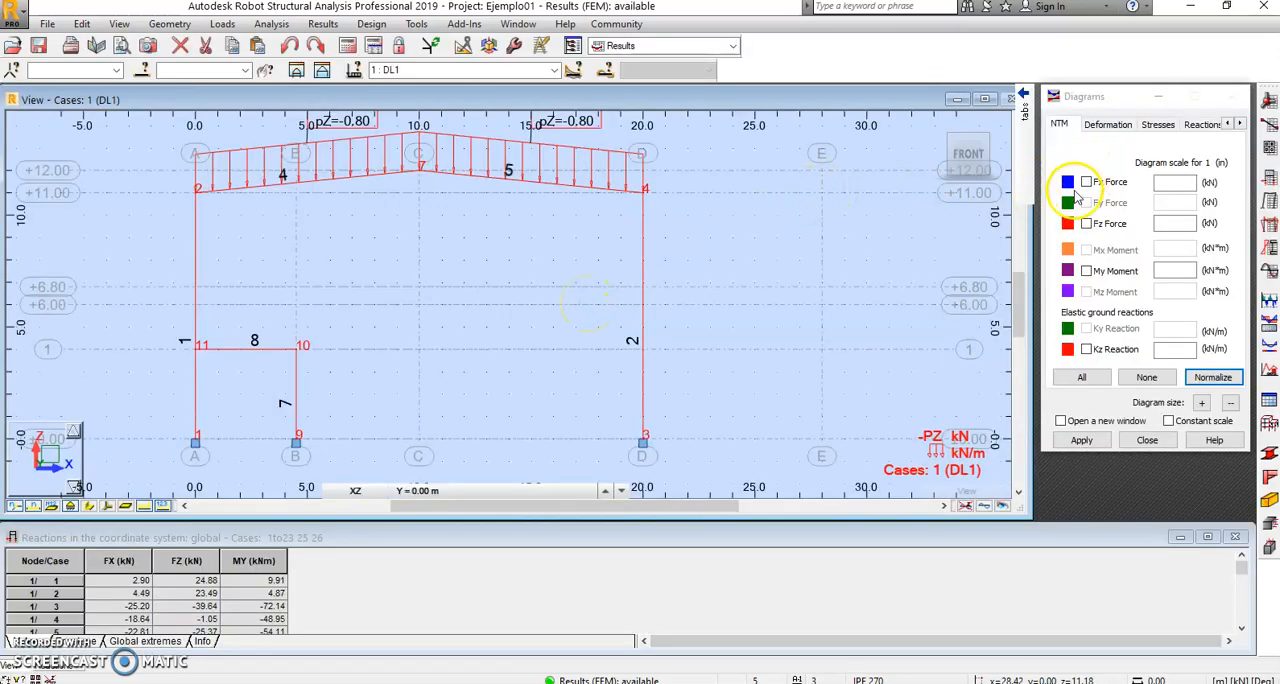
Step: Select the My Moment diagram and set text descriptions, differentiated positive and negative values, and filled diagrams
left_click(1086, 271)
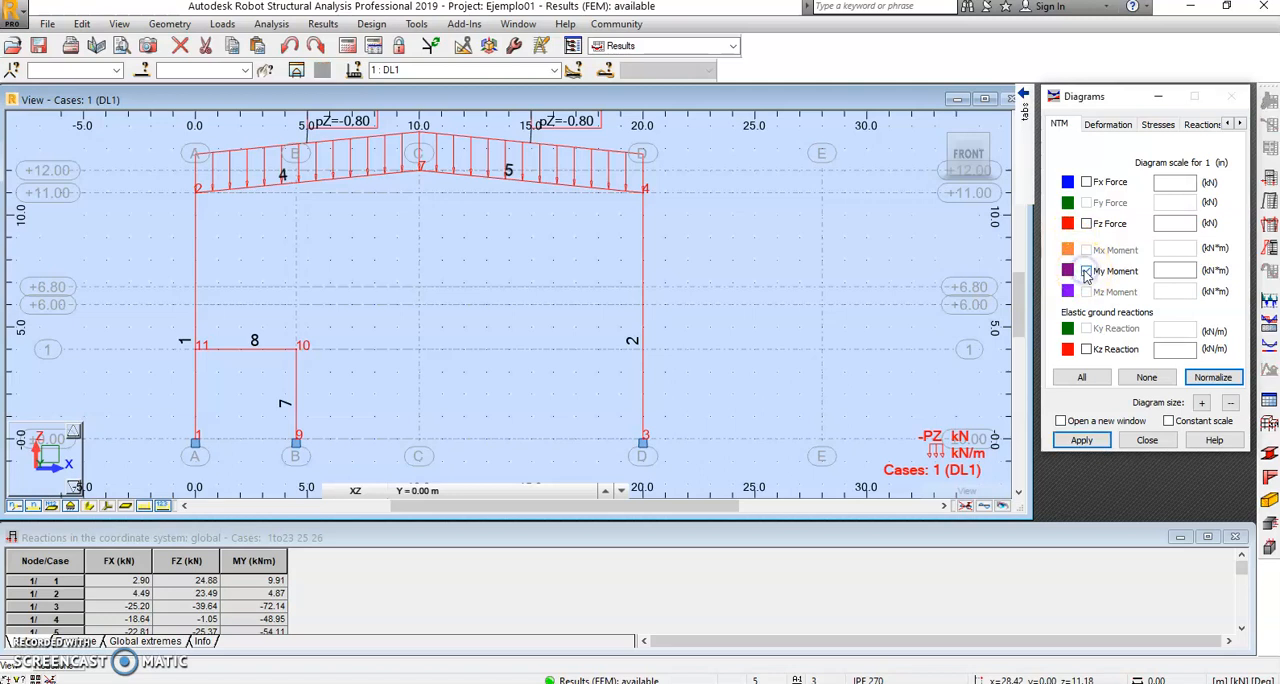
left_click(1239, 123)
left_click(1239, 123)
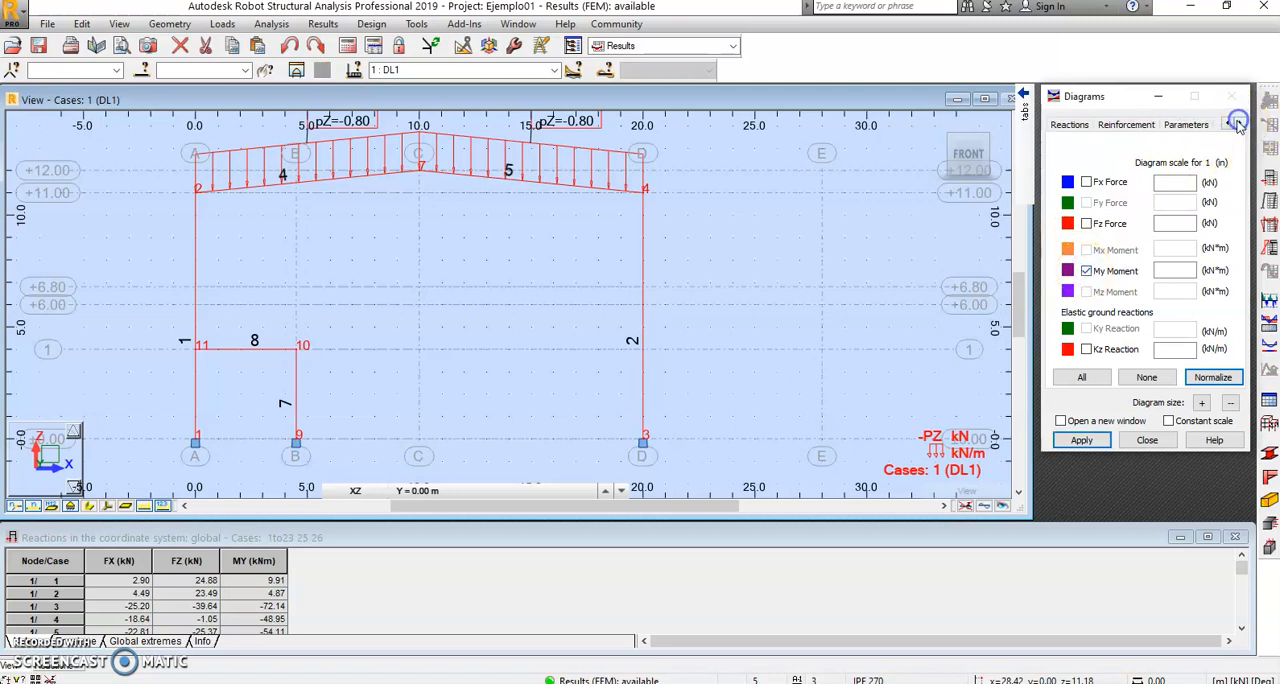
left_click(1187, 123)
left_click(1182, 198)
left_click(1162, 295)
left_click(1150, 353)
Step: Return to the NTM diagram settings and apply the My Moment diagram to the frame for case DL1
left_click(1050, 120)
left_click(1032, 108)
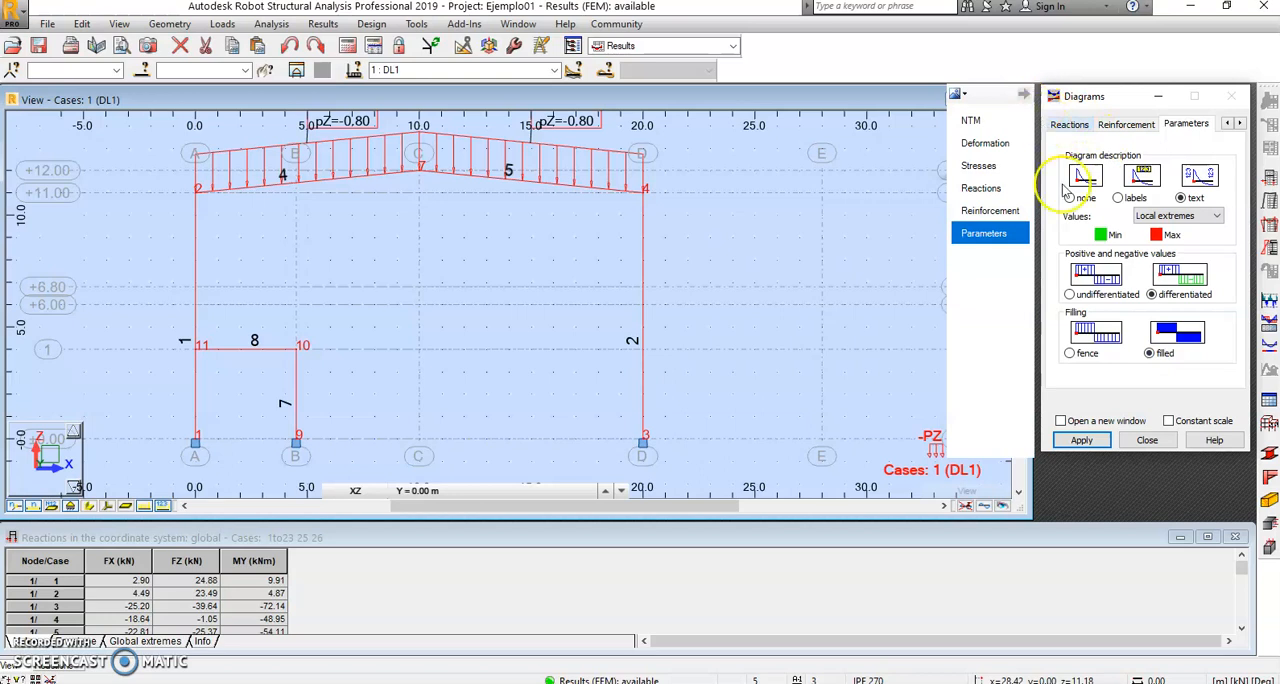
left_click(1227, 123)
left_click(1227, 123)
left_click(1227, 123)
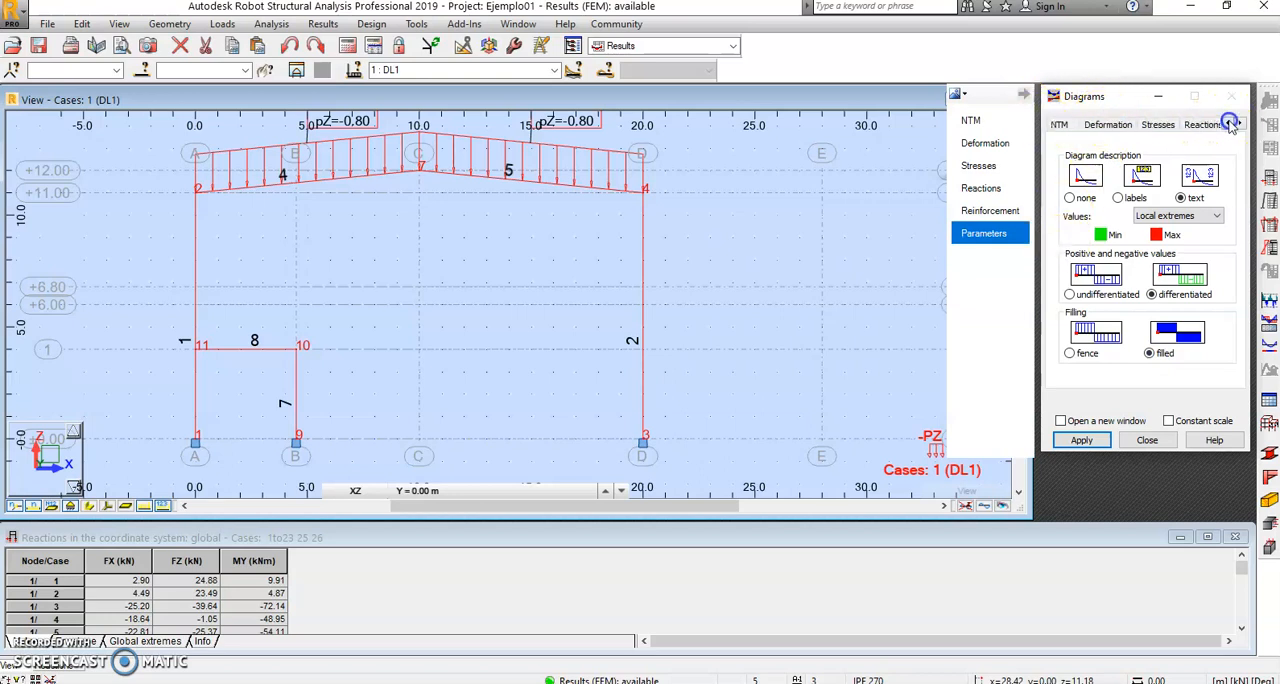
left_click(1062, 124)
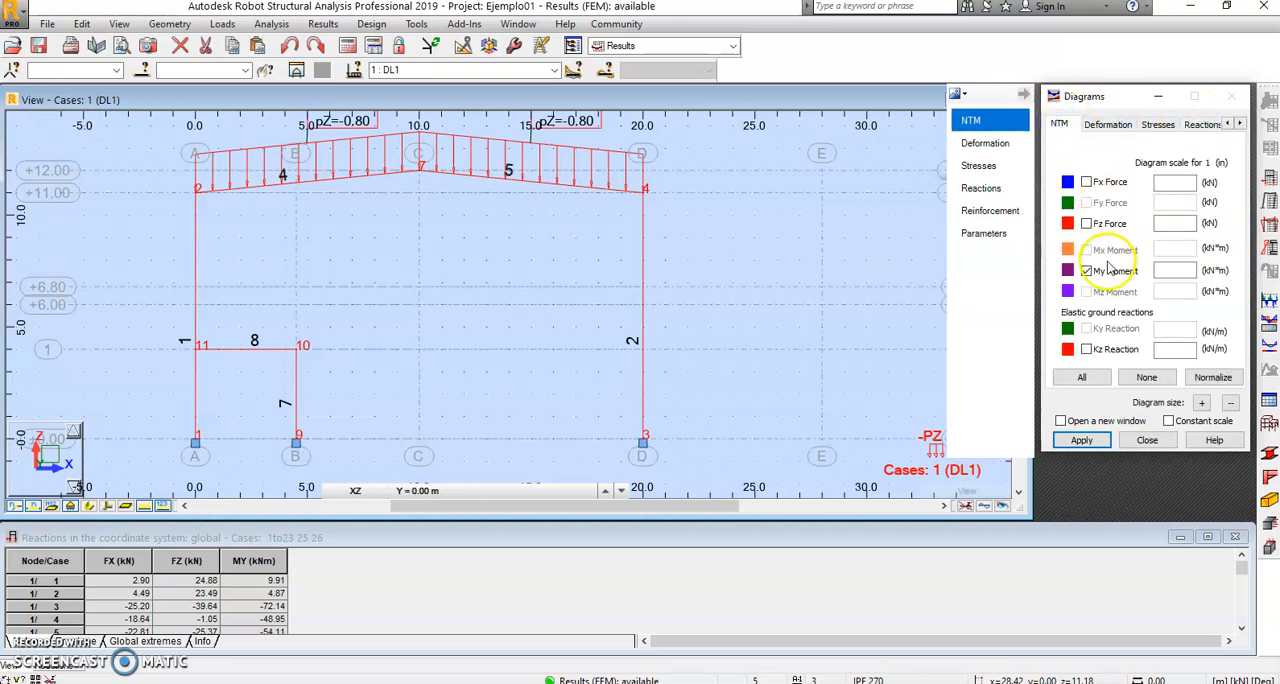
left_click(1085, 443)
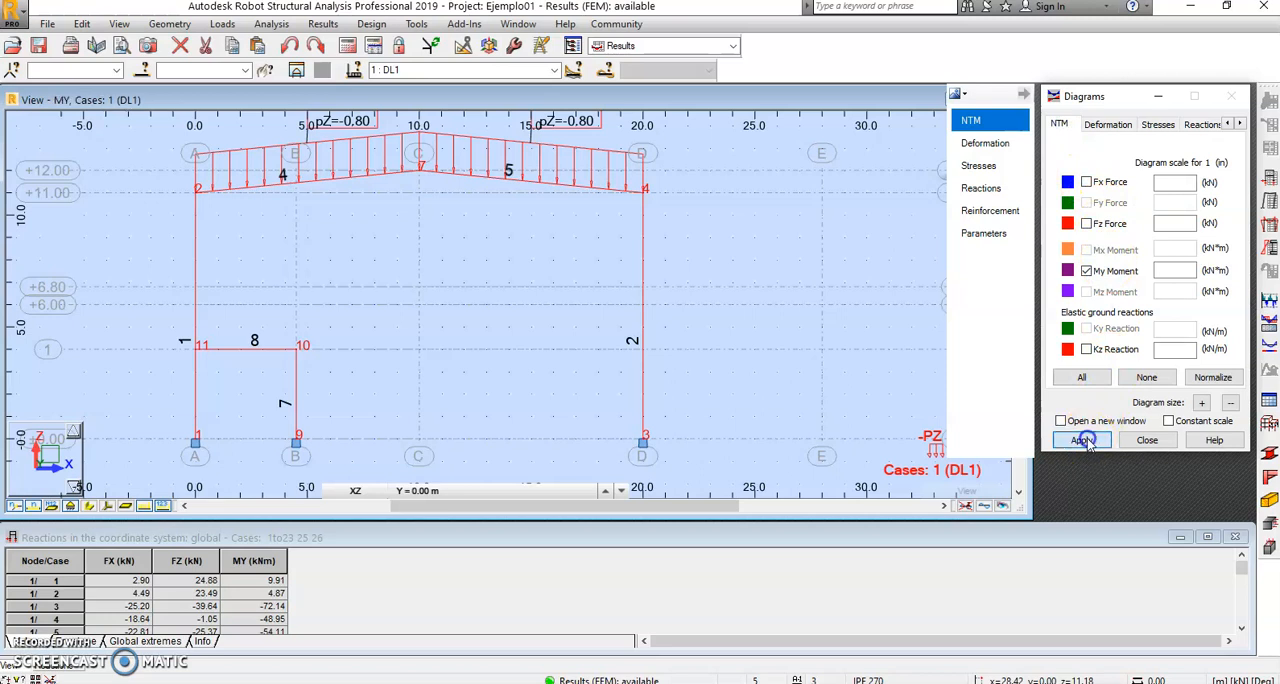
Step: Review the frame's My moment diagrams in turn for case LL1, wind cases 3, 13 and 20, and snow case SN1
left_click(418, 192)
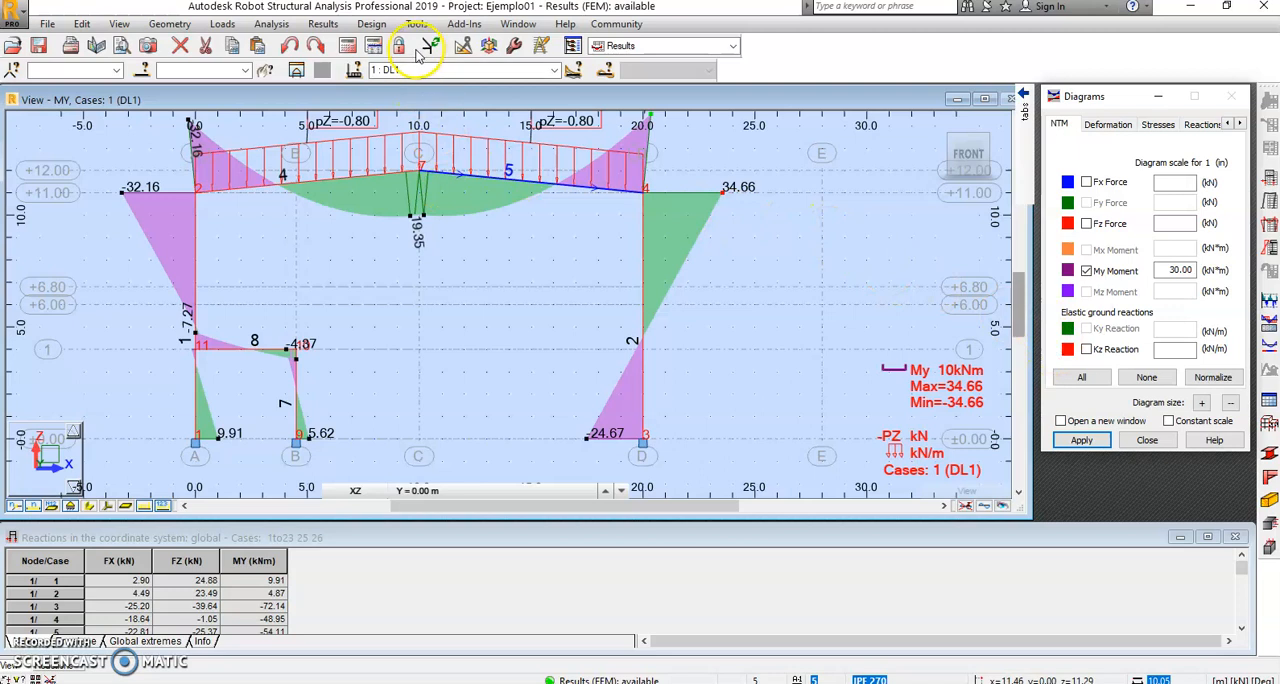
left_click(553, 70)
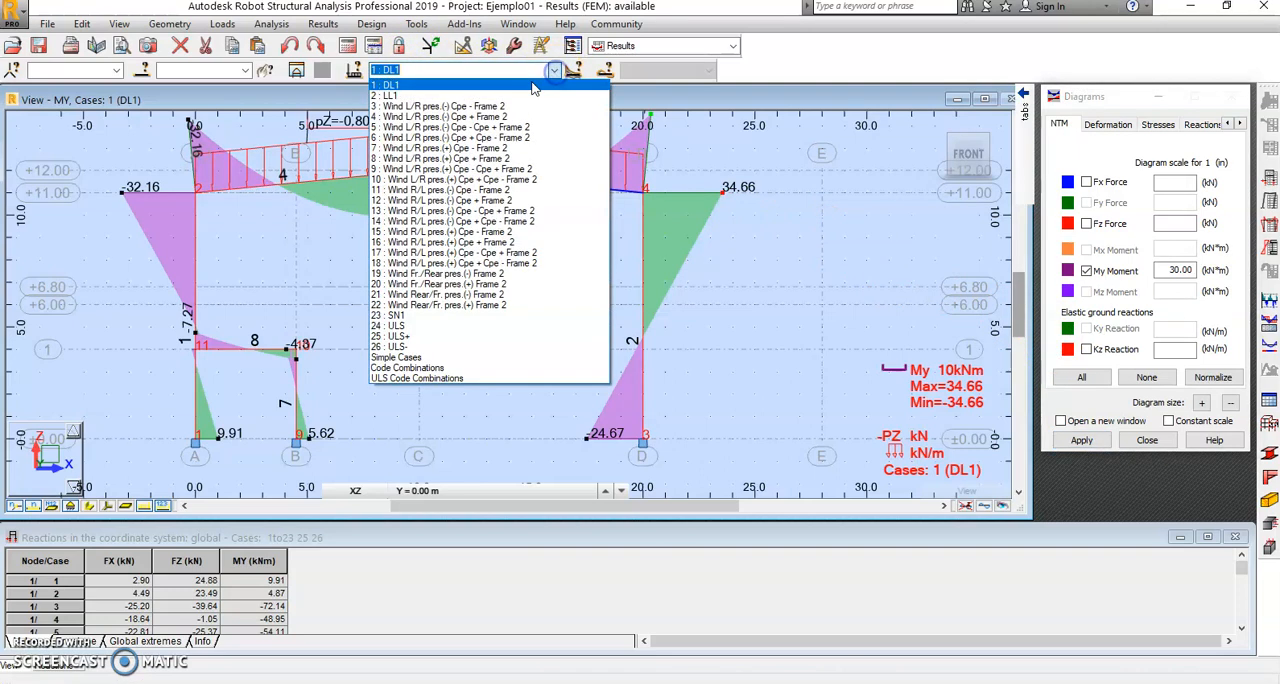
left_click(515, 95)
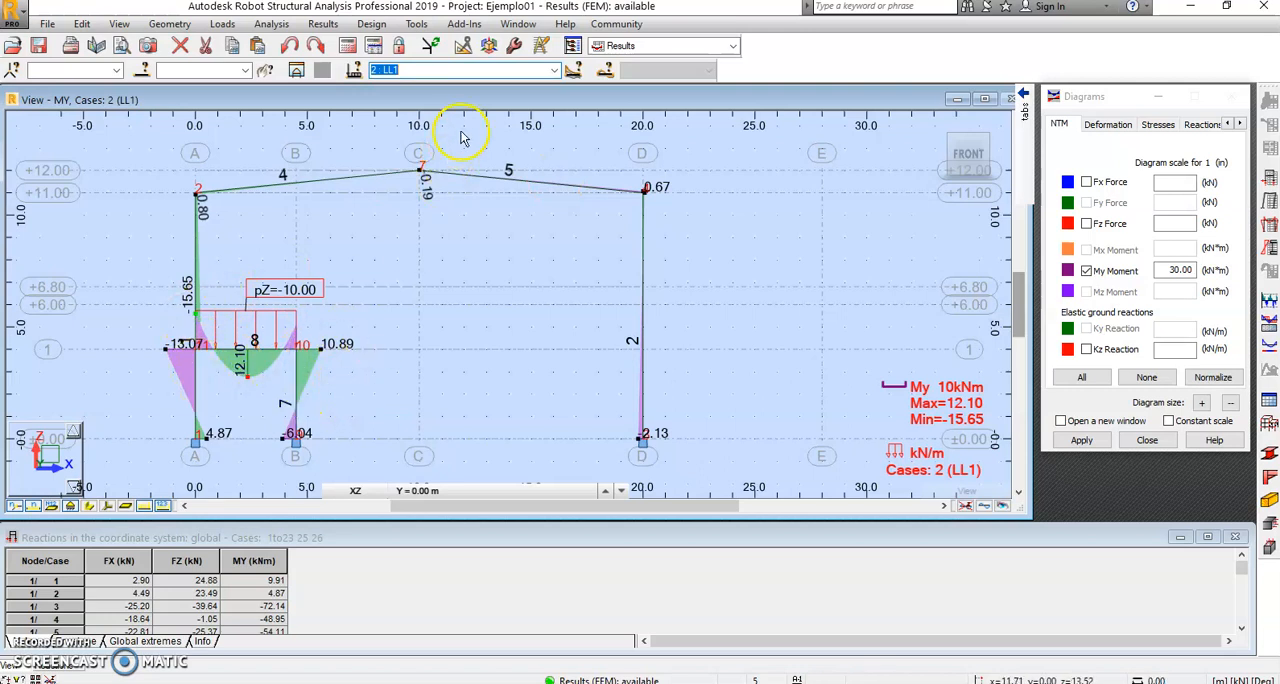
left_click(554, 70)
left_click(492, 108)
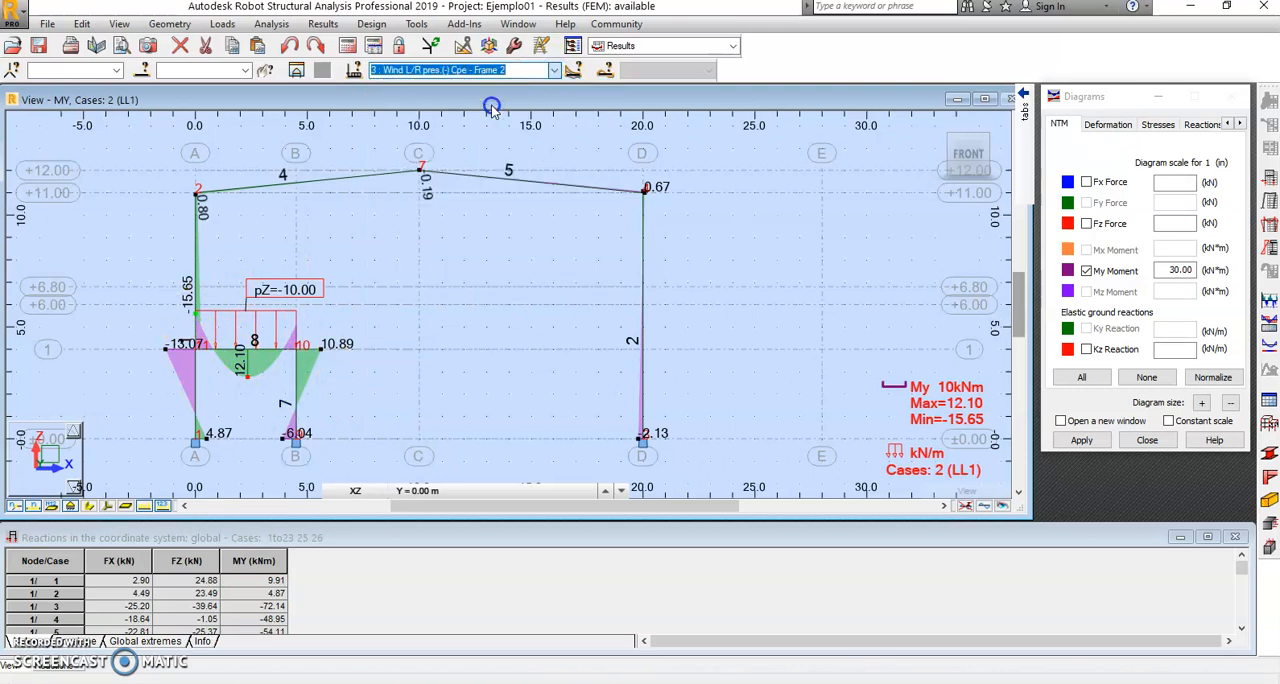
left_click(554, 70)
left_click(491, 212)
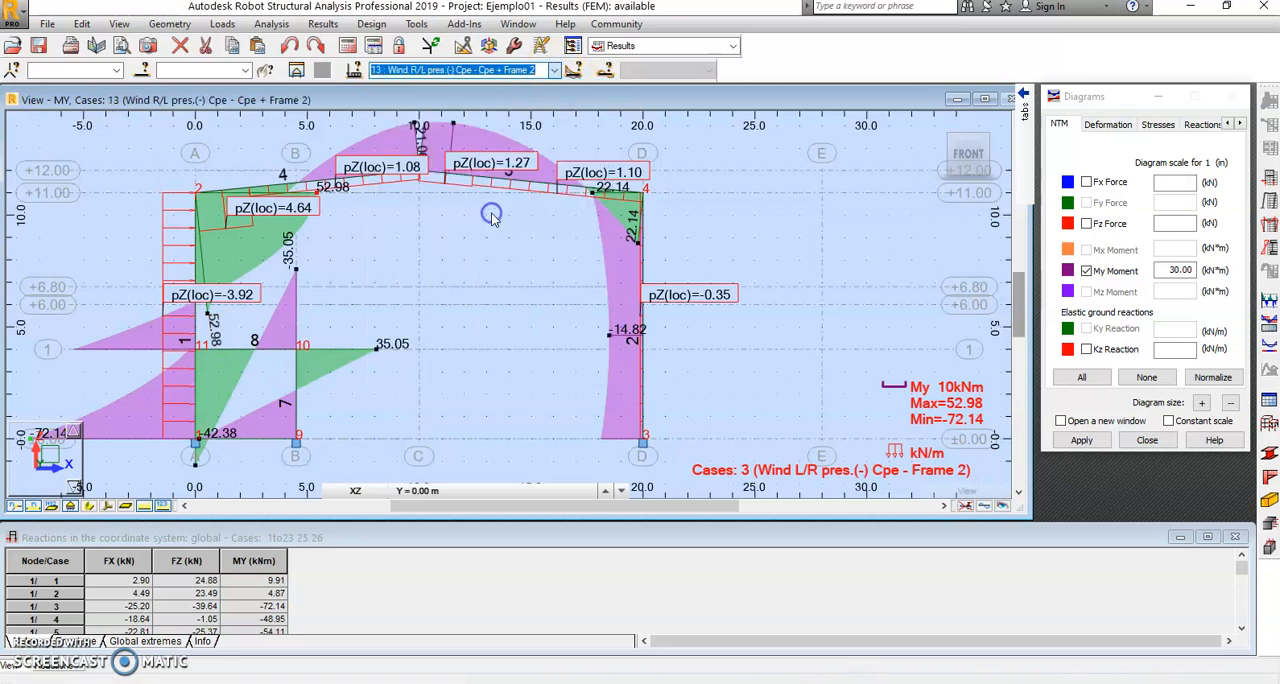
left_click(554, 70)
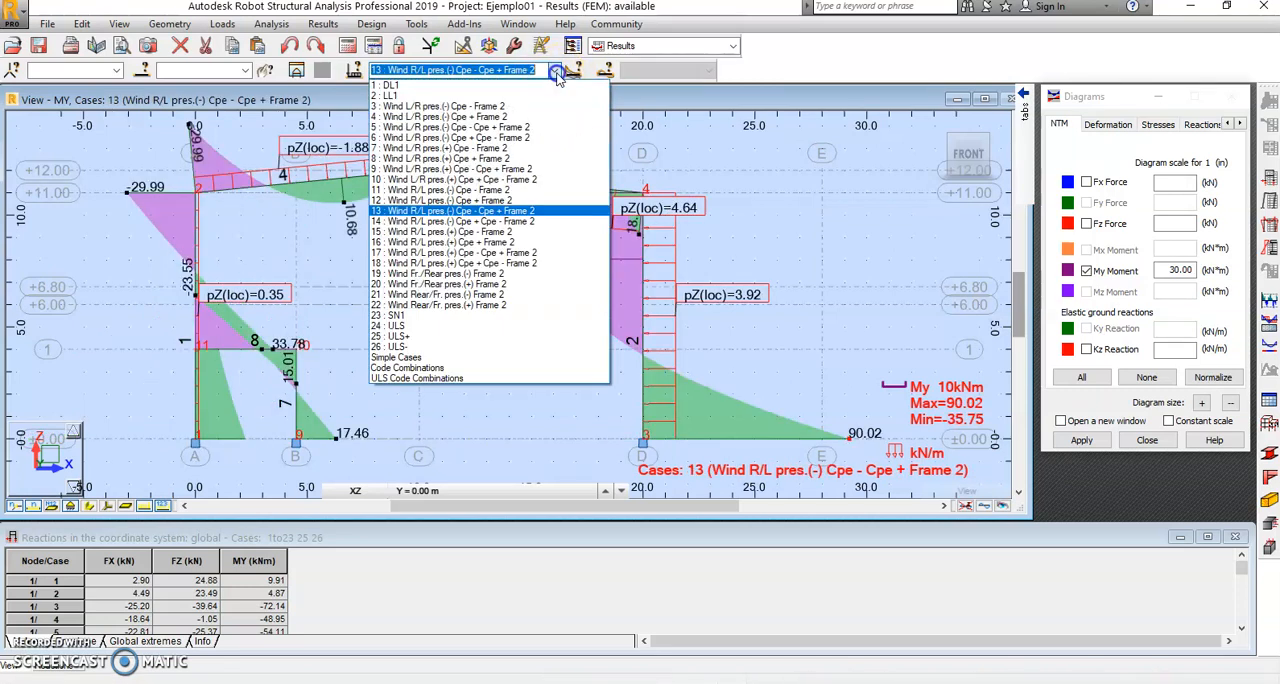
left_click(465, 284)
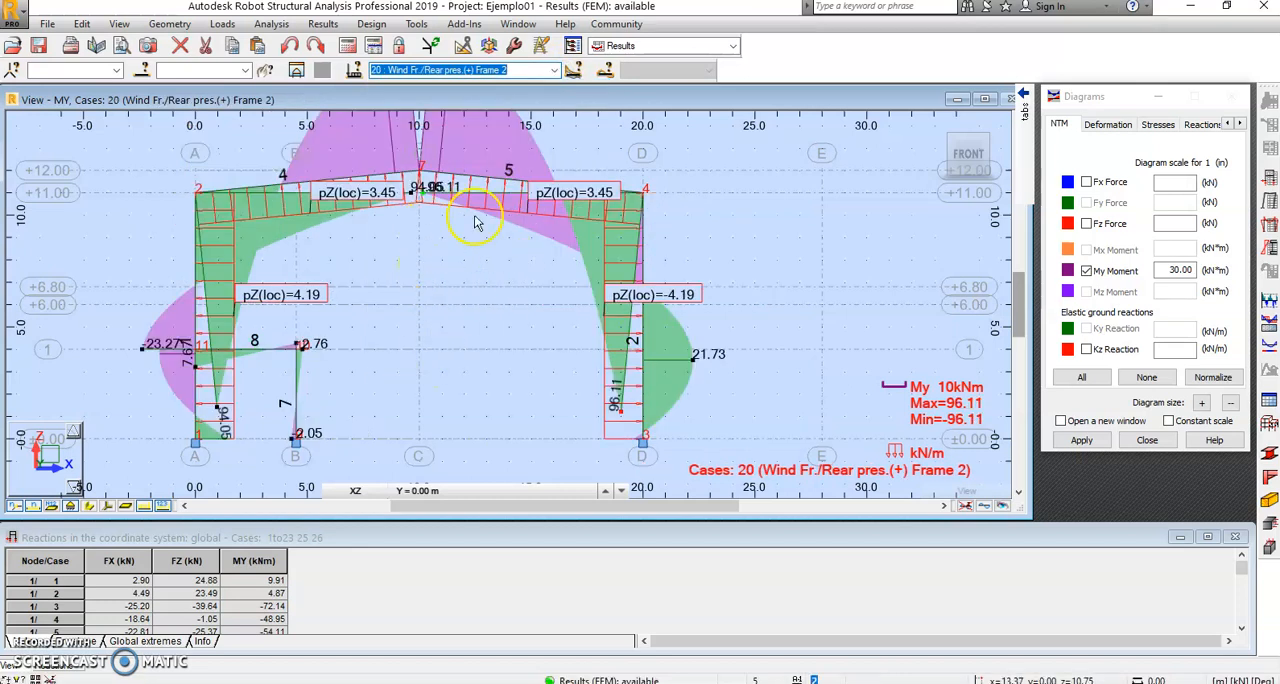
left_click(554, 70)
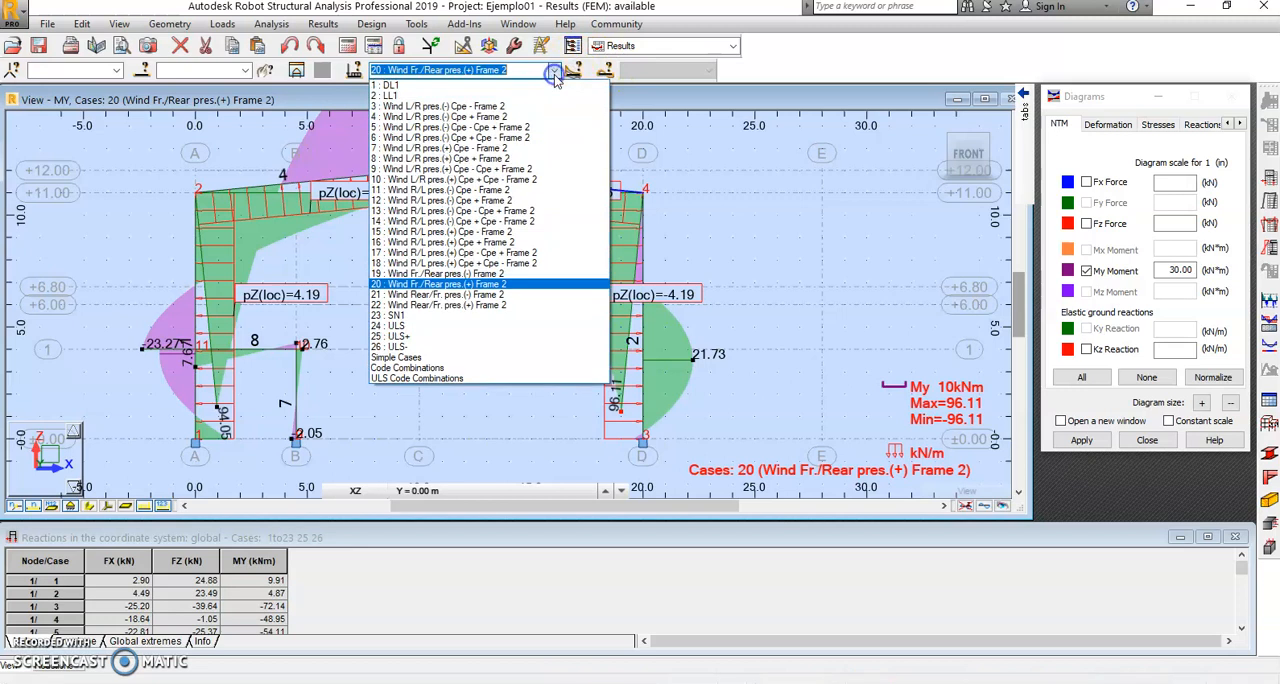
left_click(467, 314)
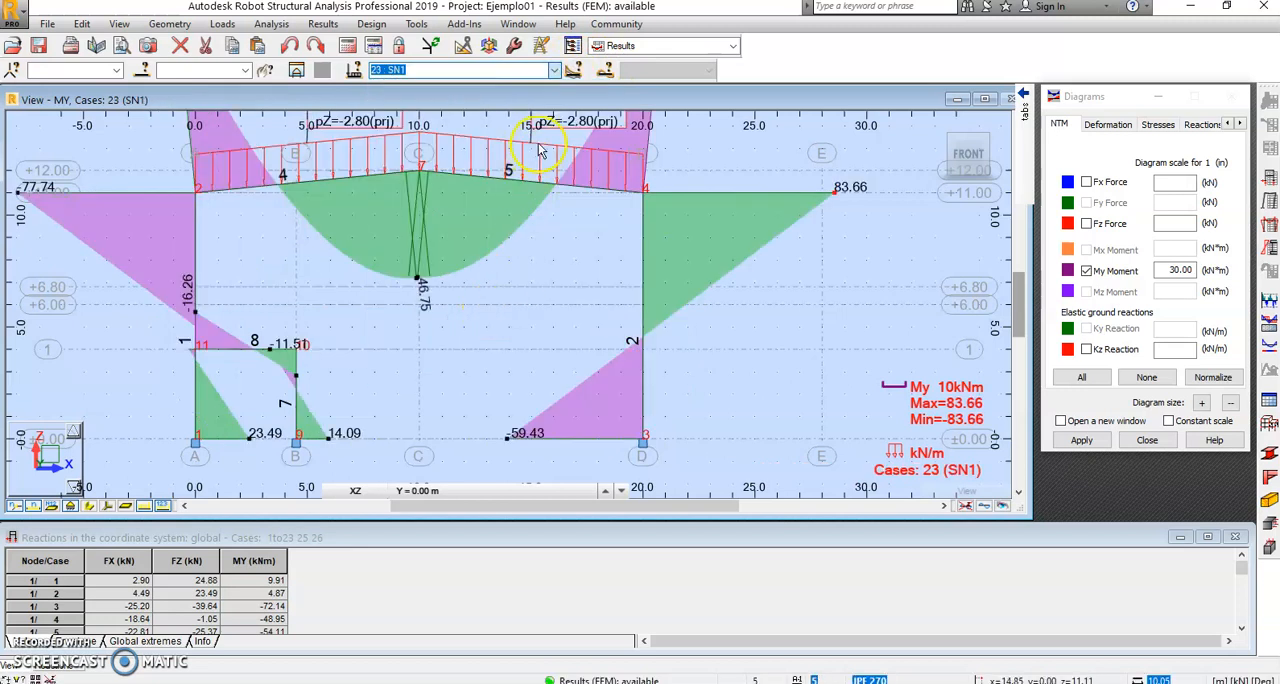
Step: Show the My moment diagram for case 25 ULS+ and normalize the diagram scale
left_click(554, 70)
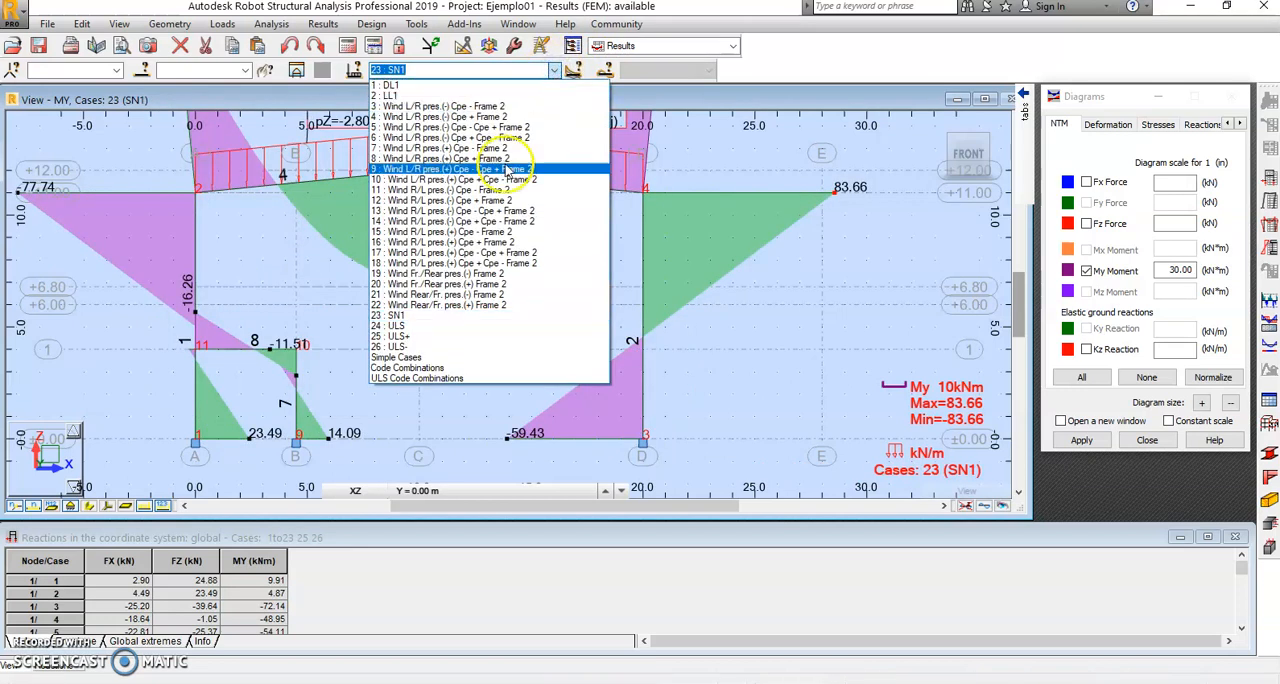
left_click(441, 337)
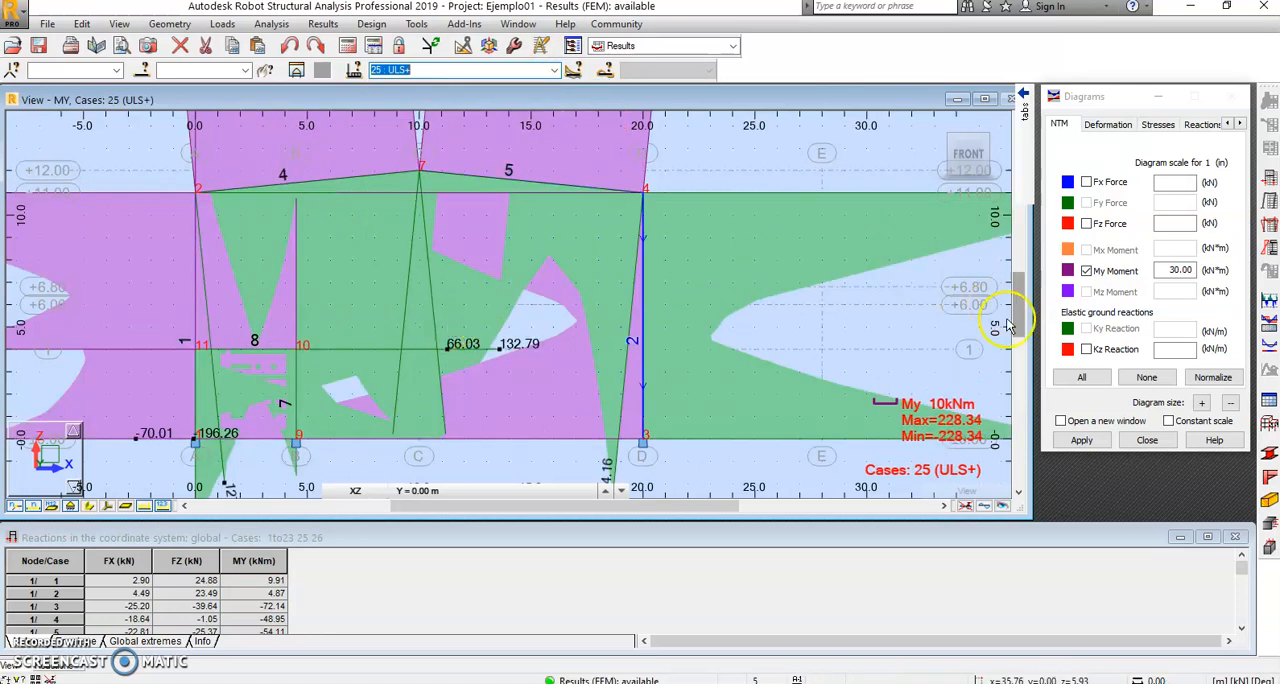
left_click(1212, 379)
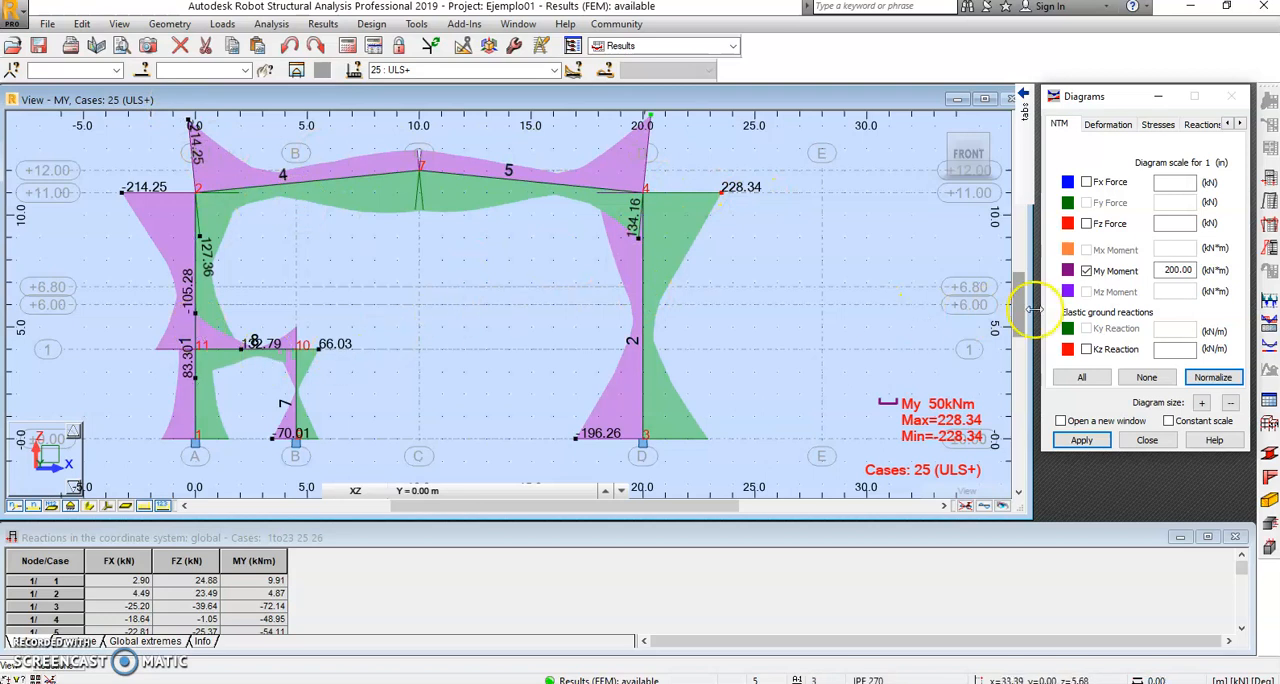
Step: Run a detailed analysis of column bar 2 for ULS+, plotting Fx and Fz forces together with the My moment
left_click(642, 283)
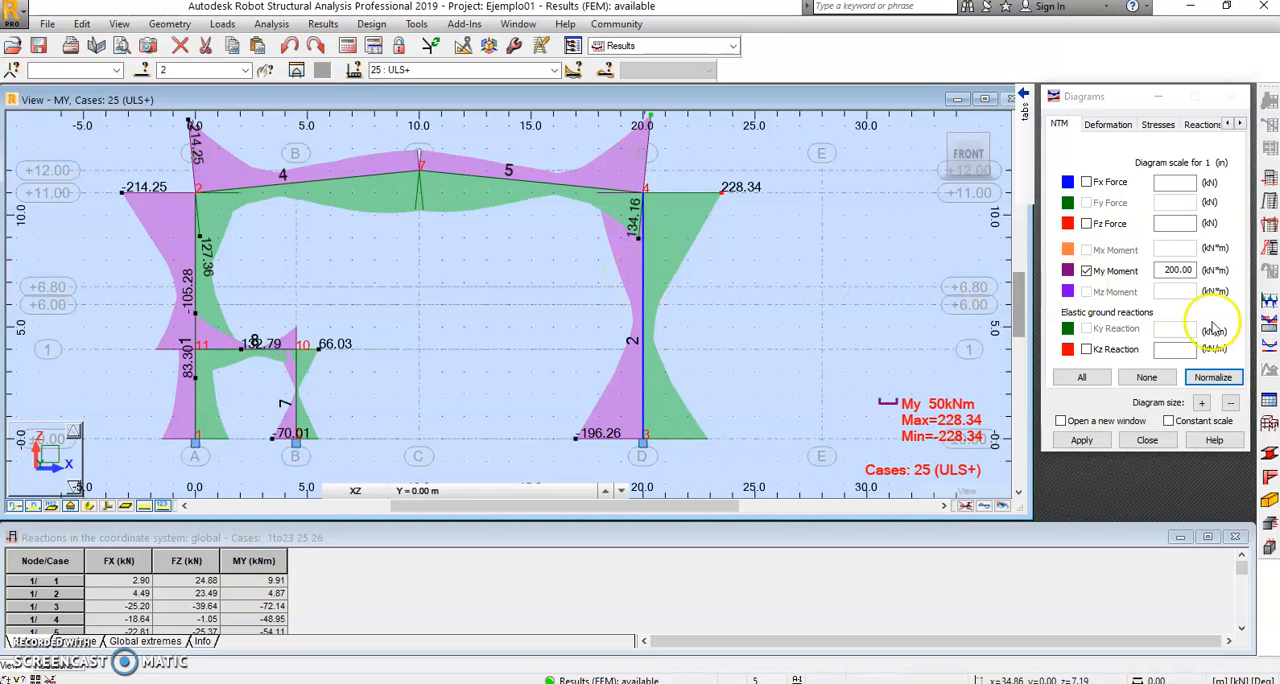
left_click(1270, 326)
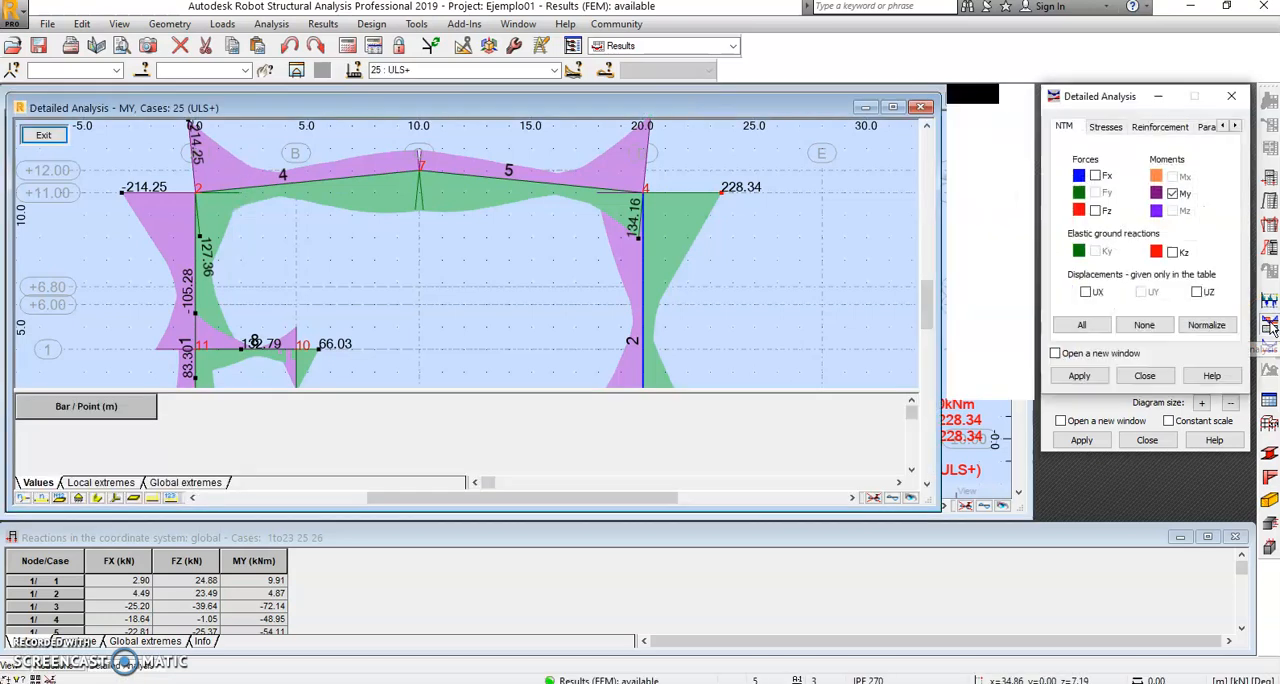
left_click(1097, 177)
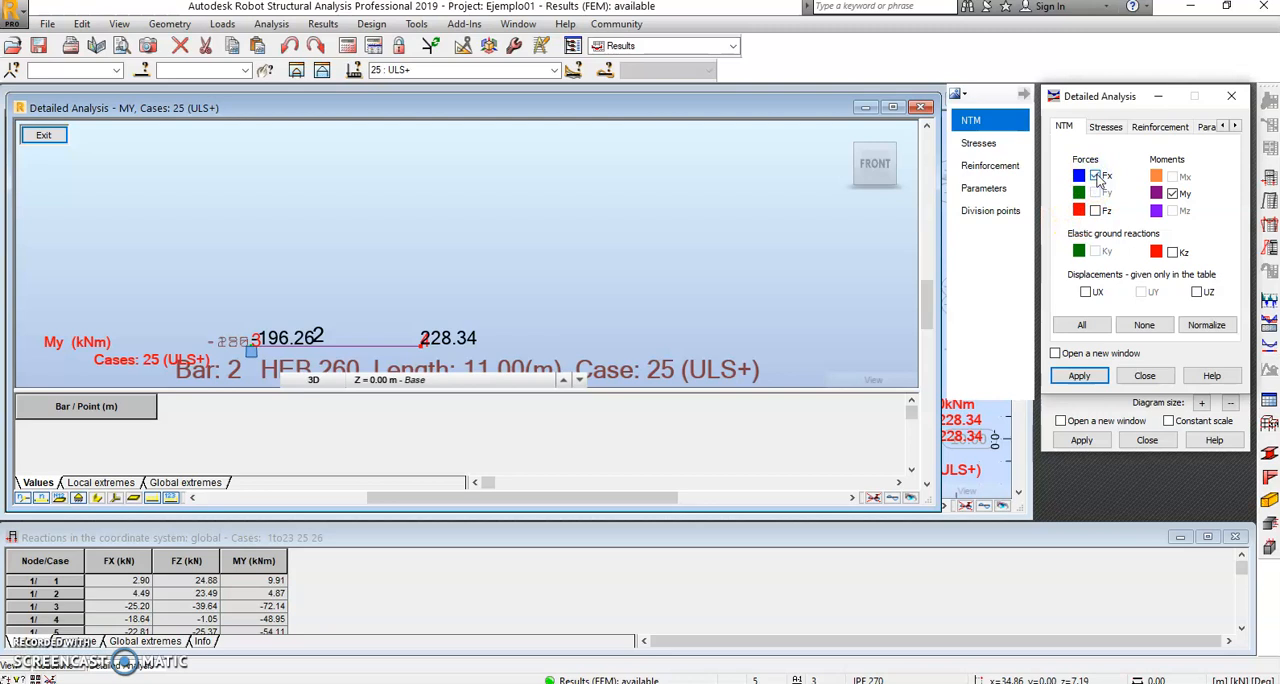
left_click(1096, 211)
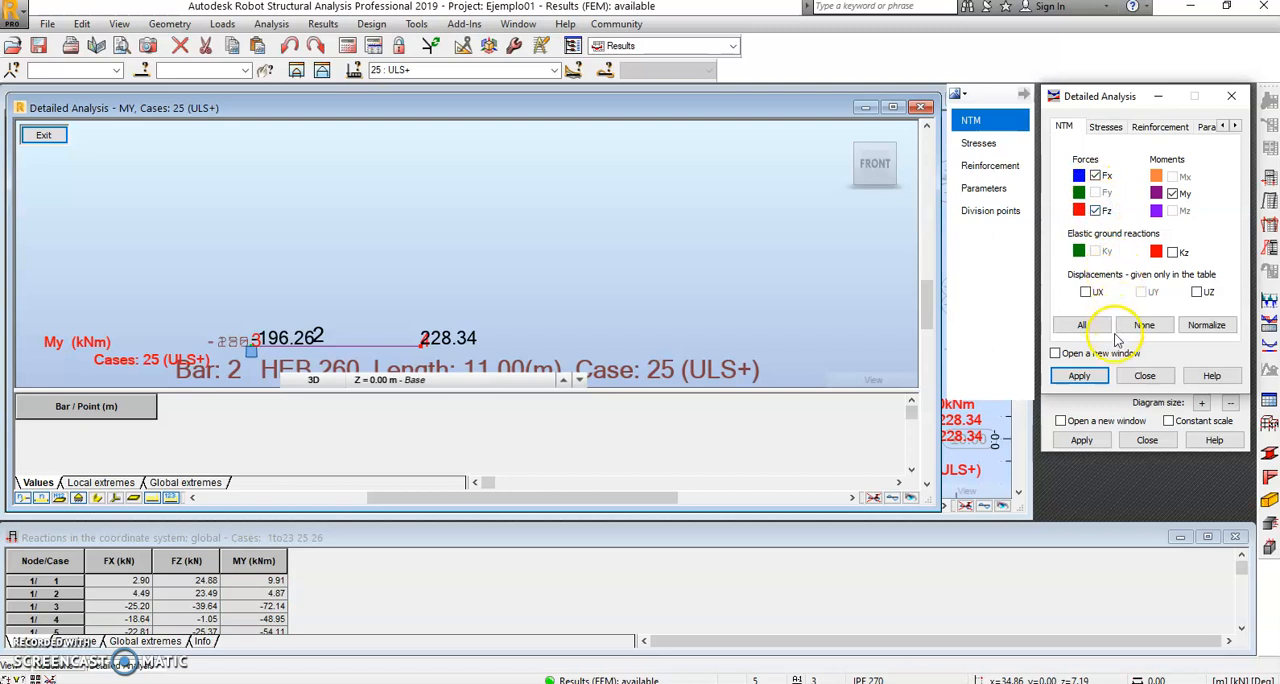
left_click(1106, 376)
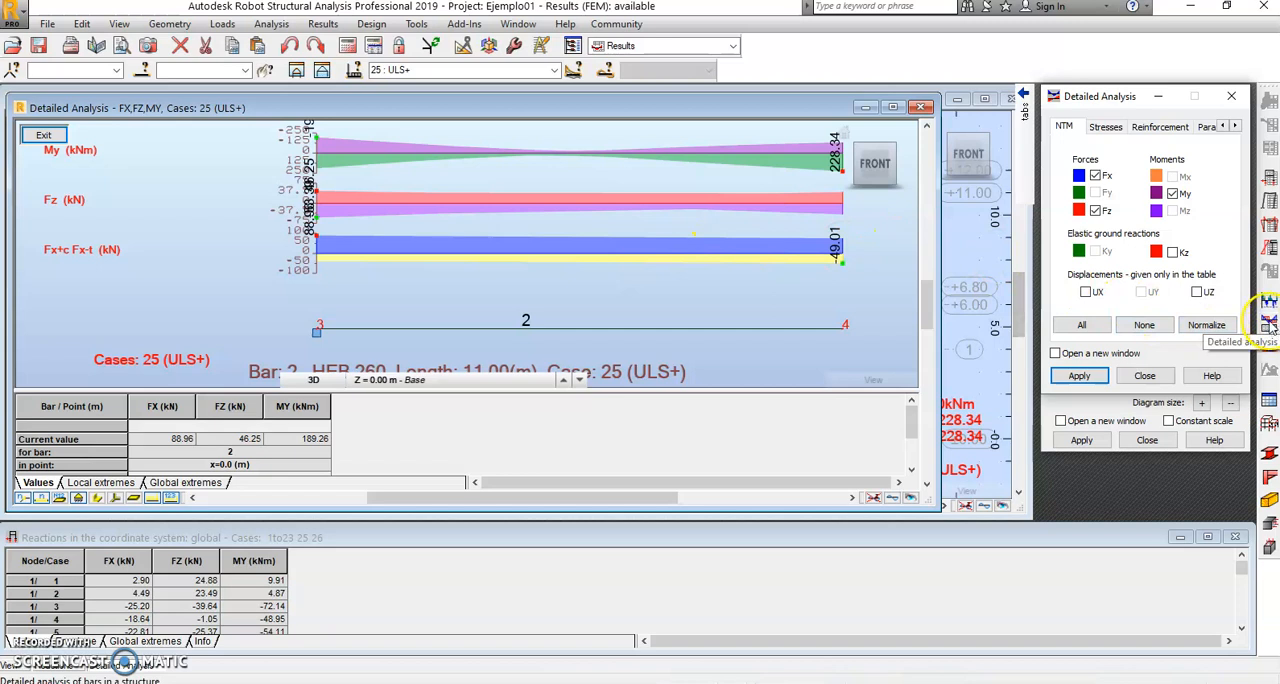
Step: Replace bar 2's force plots in the detailed analysis with maximum normal stress S max and shear stress Tz
left_click(1105, 127)
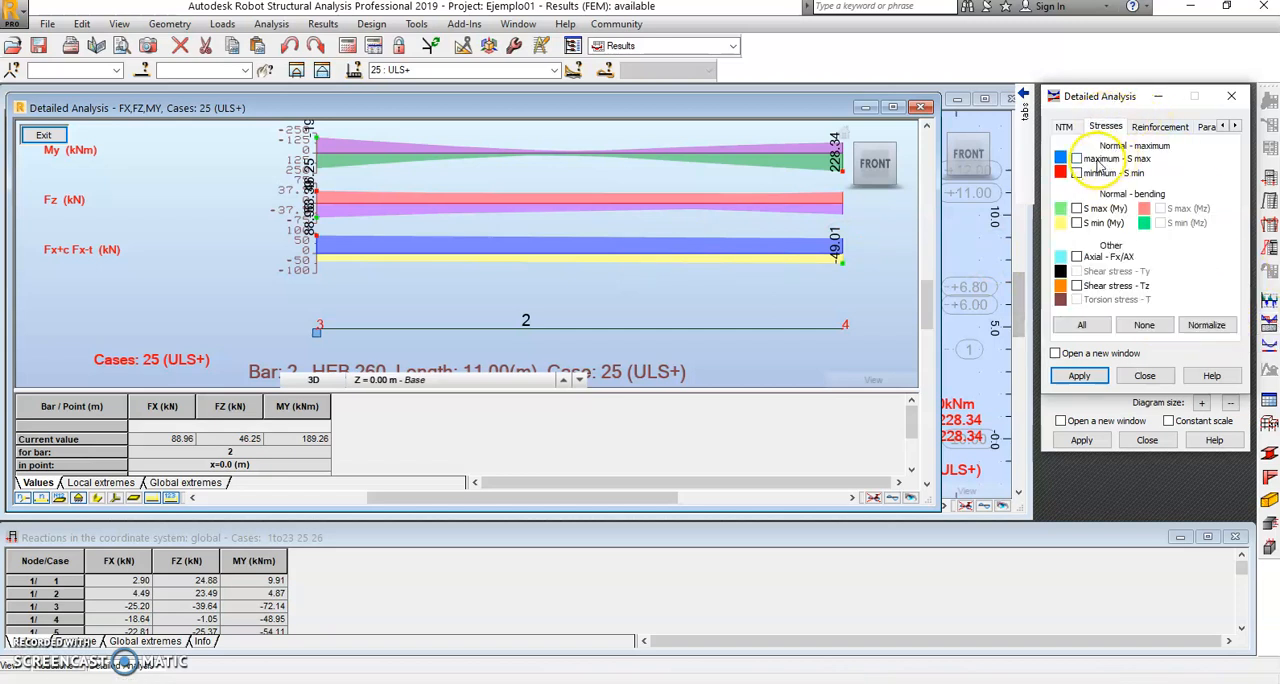
left_click(1065, 128)
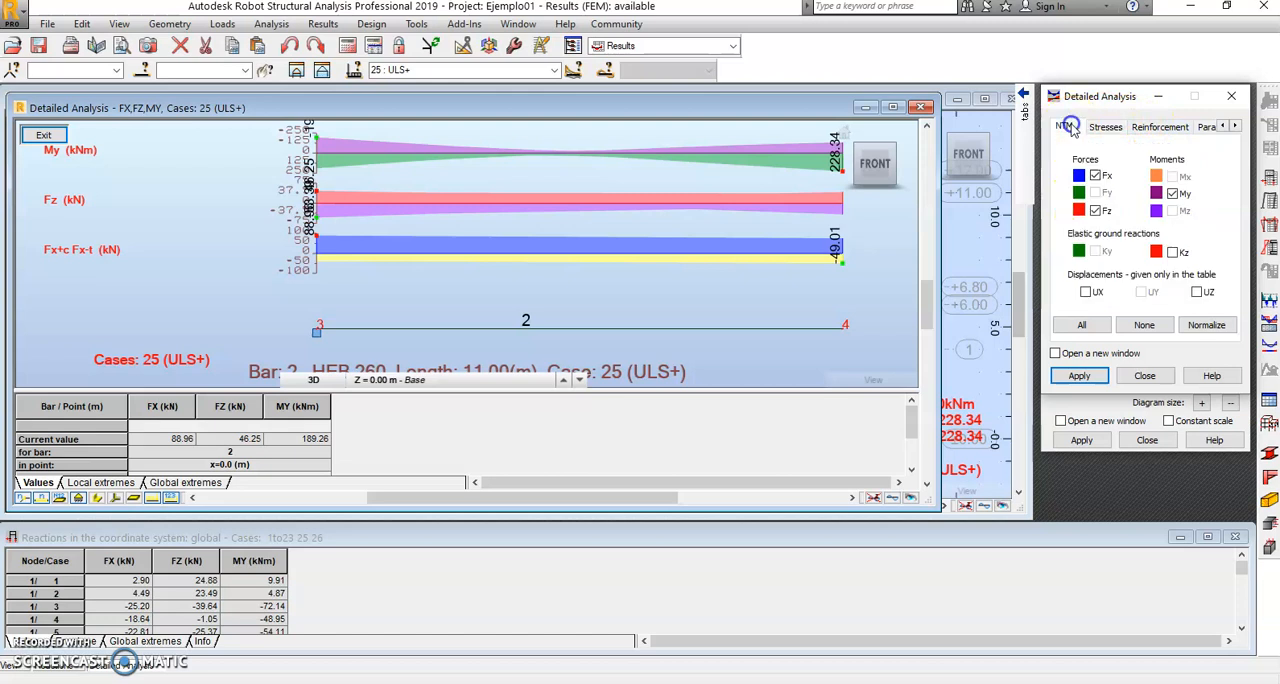
left_click(1095, 177)
left_click(1106, 126)
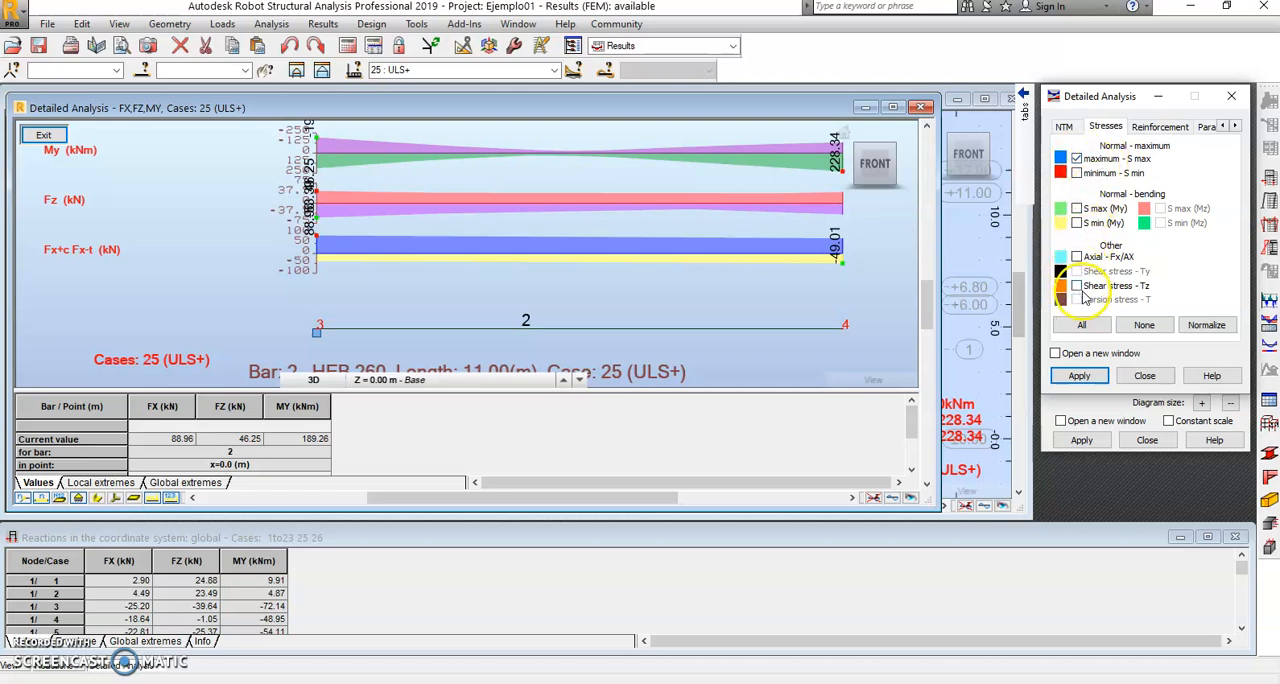
left_click(1076, 286)
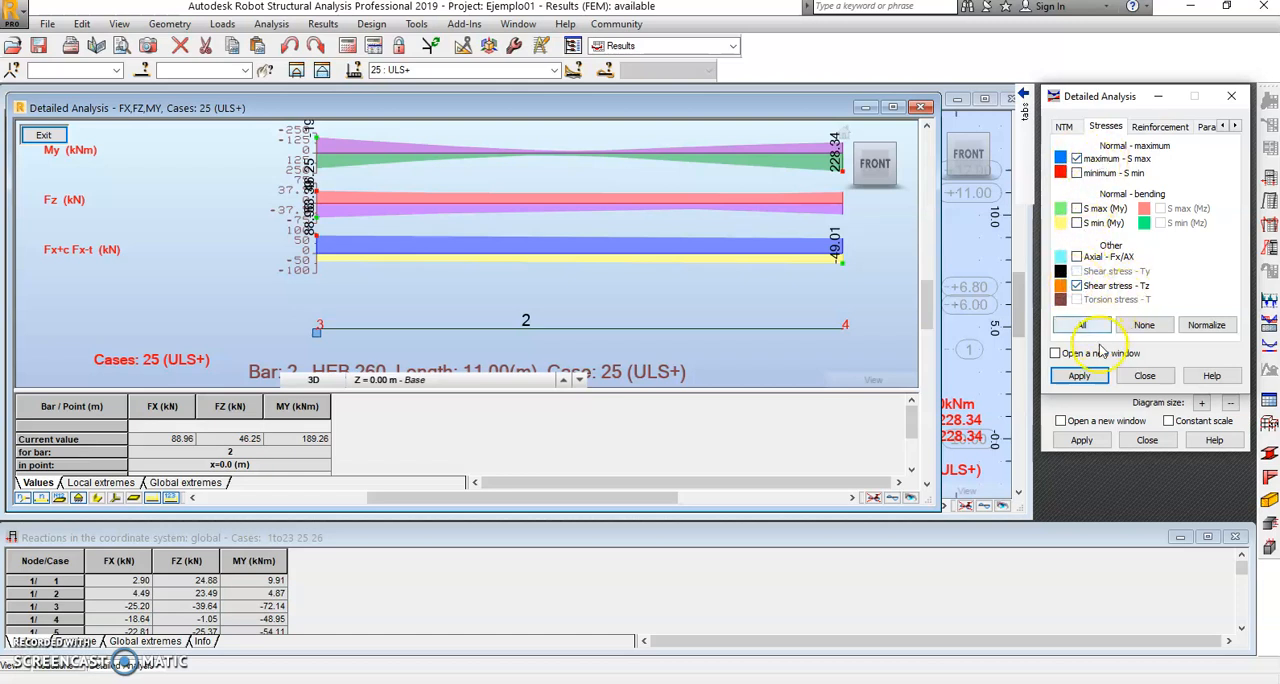
left_click(1085, 376)
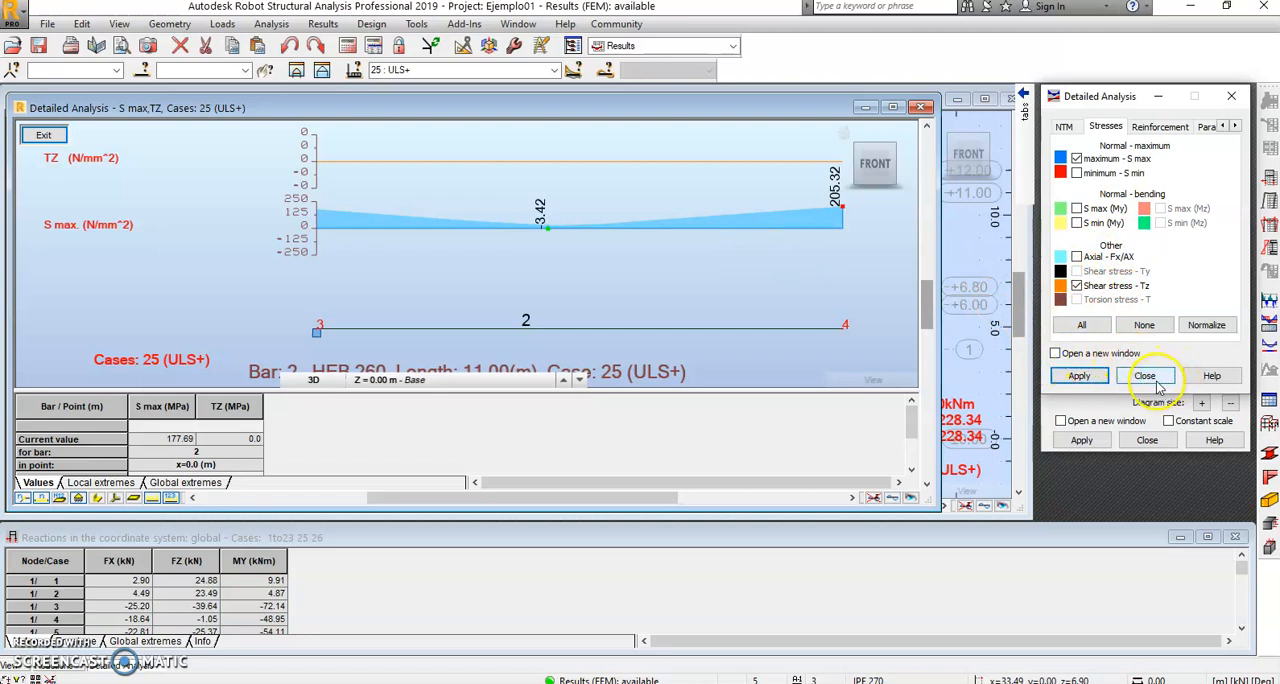
Step: Leave the detailed analysis view, select column bar 2, and switch to the Steel/Aluminum Design layout
left_click(920, 107)
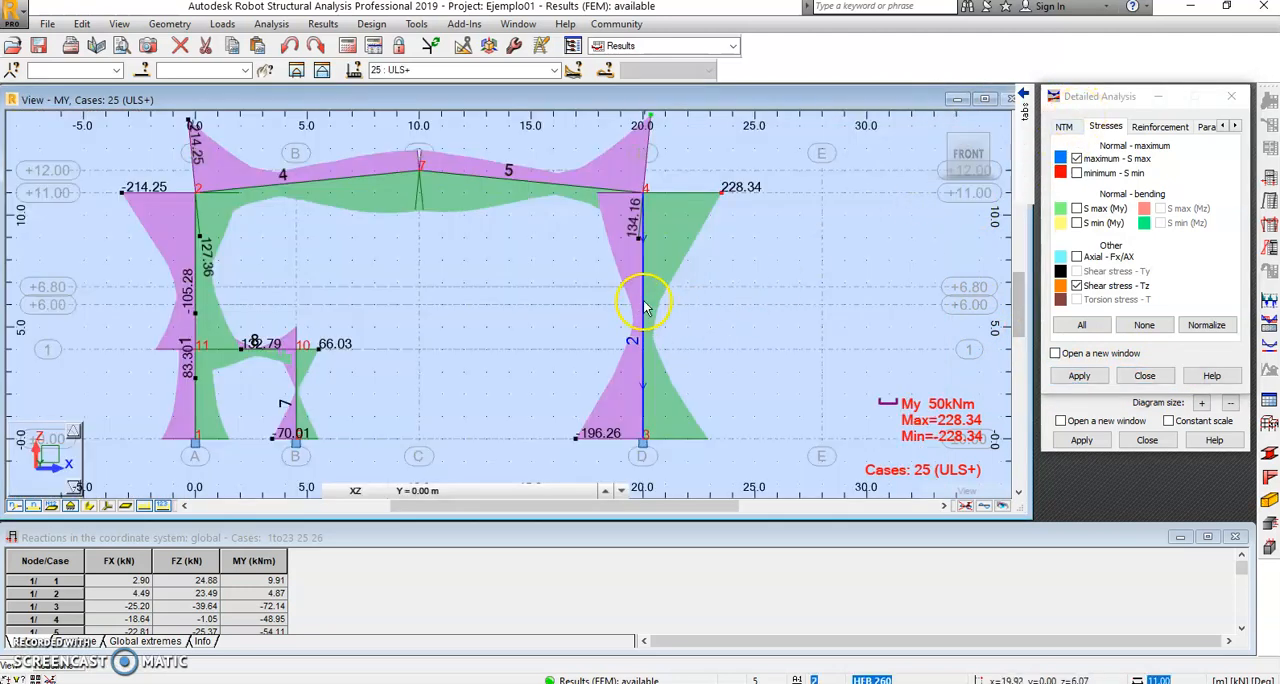
left_click(645, 305)
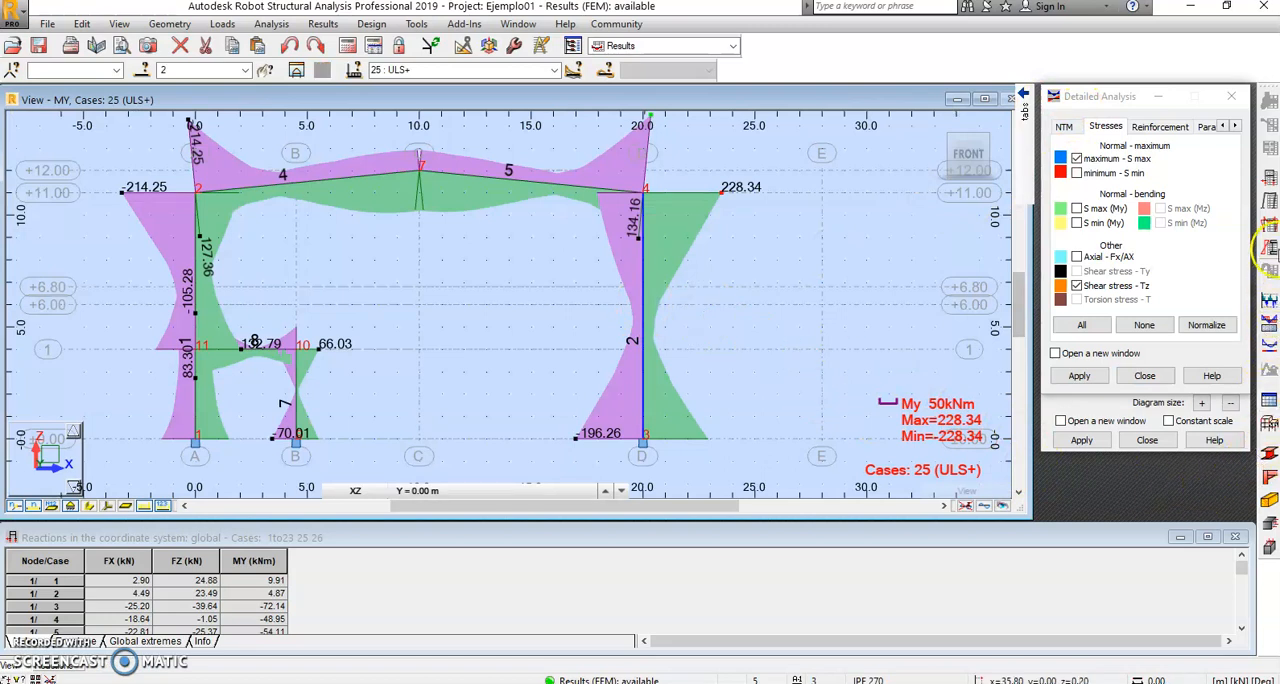
left_click(1268, 458)
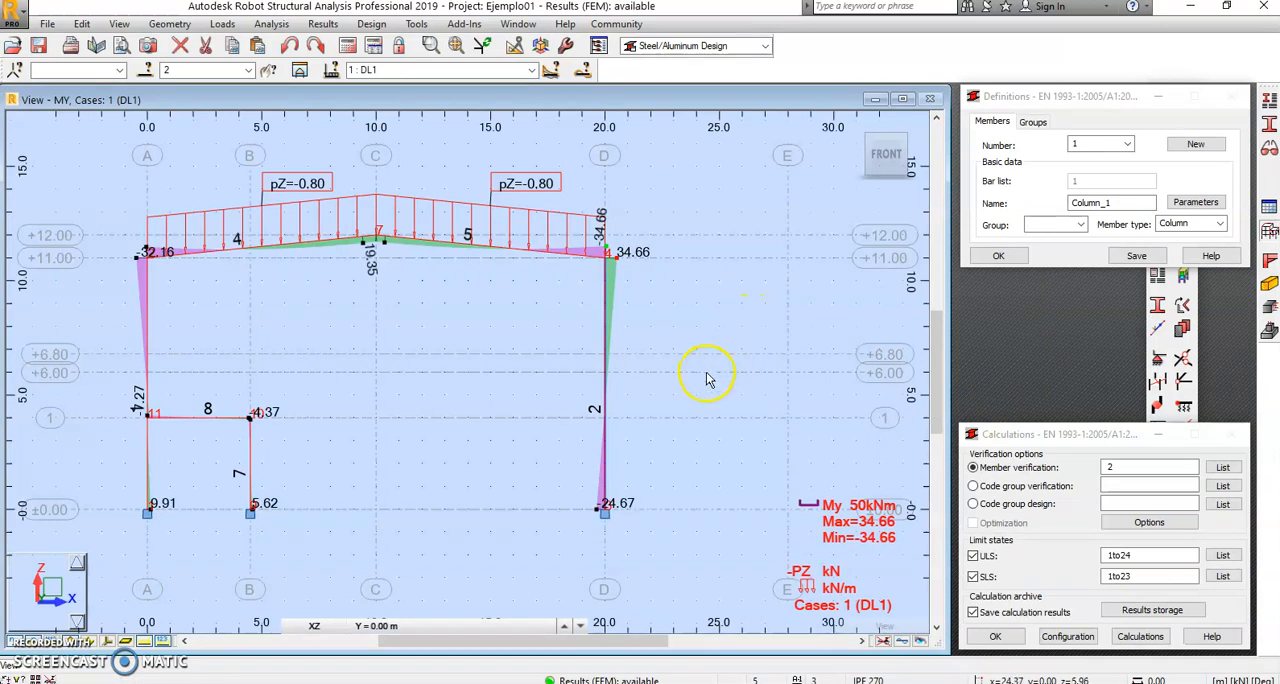
Step: Choose member 2, Column_2, in the design definitions and open its member parameters clear of the other dialogs
left_click(606, 352)
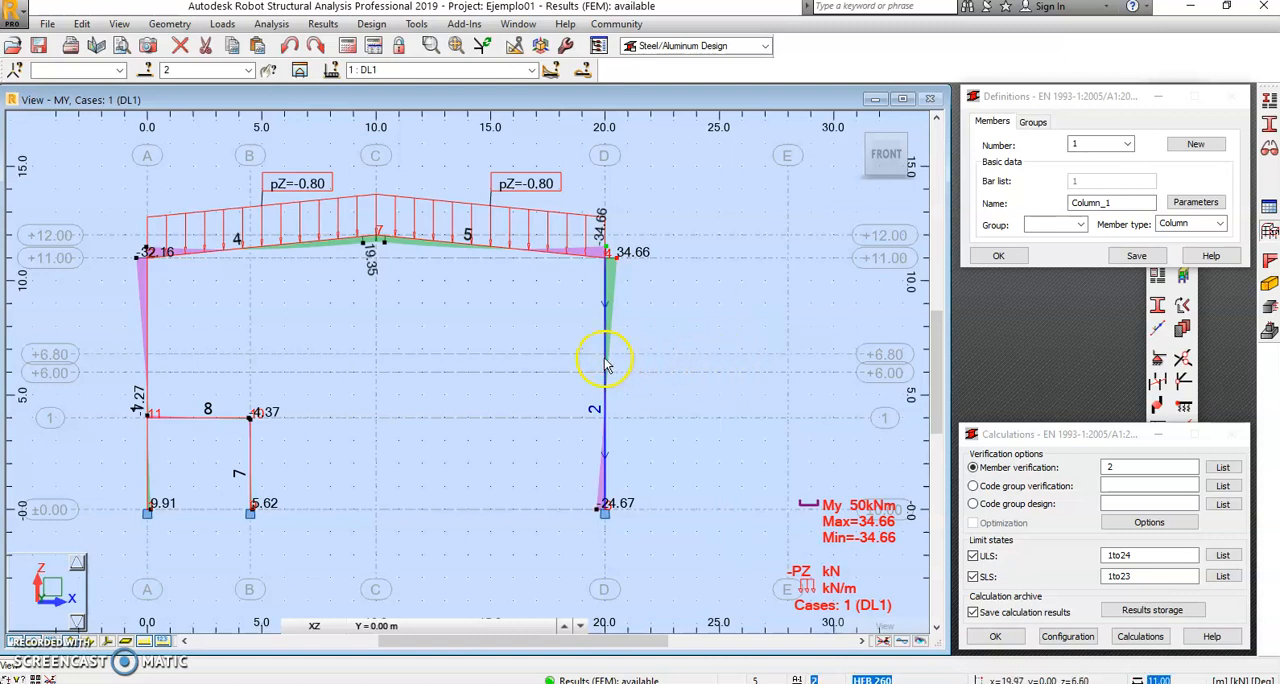
left_click(1126, 146)
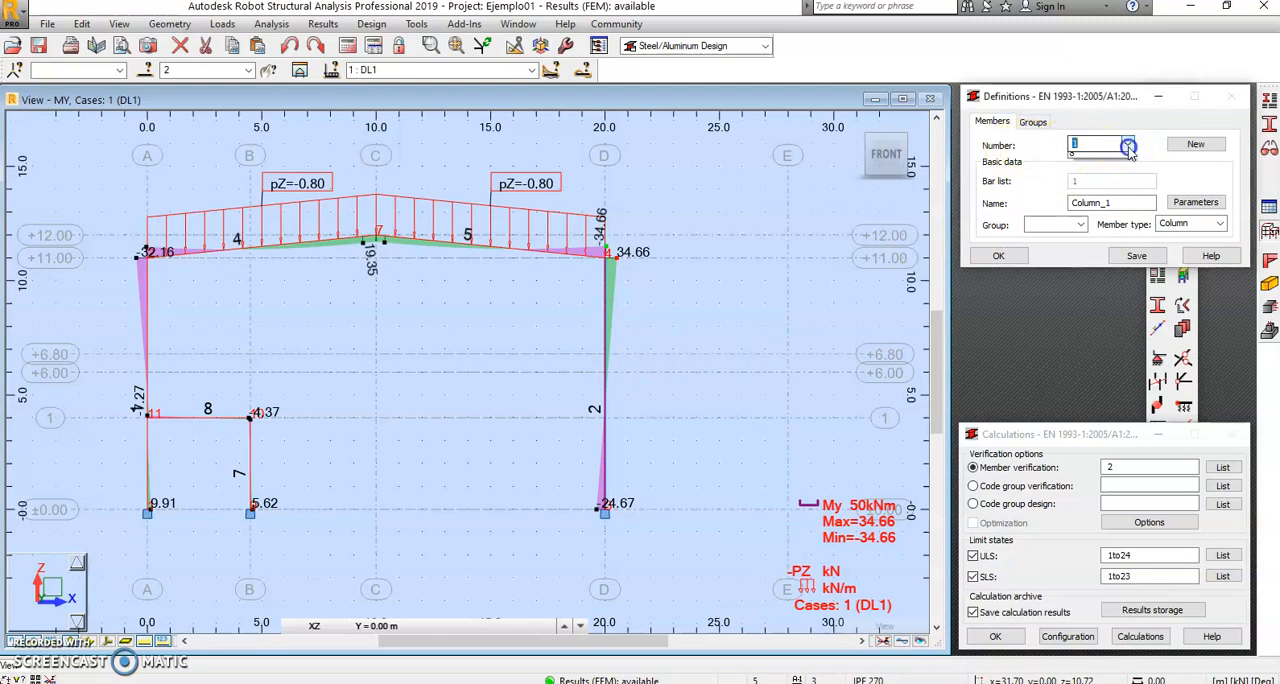
left_click(1112, 171)
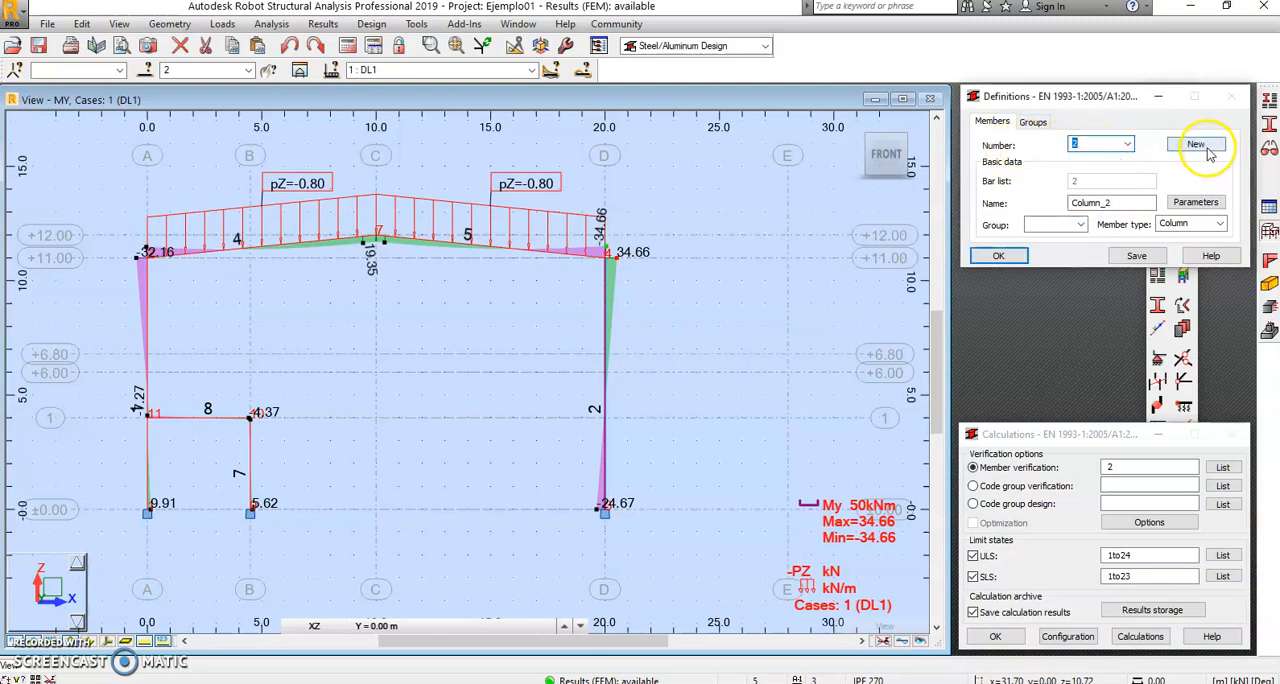
left_click(1195, 204)
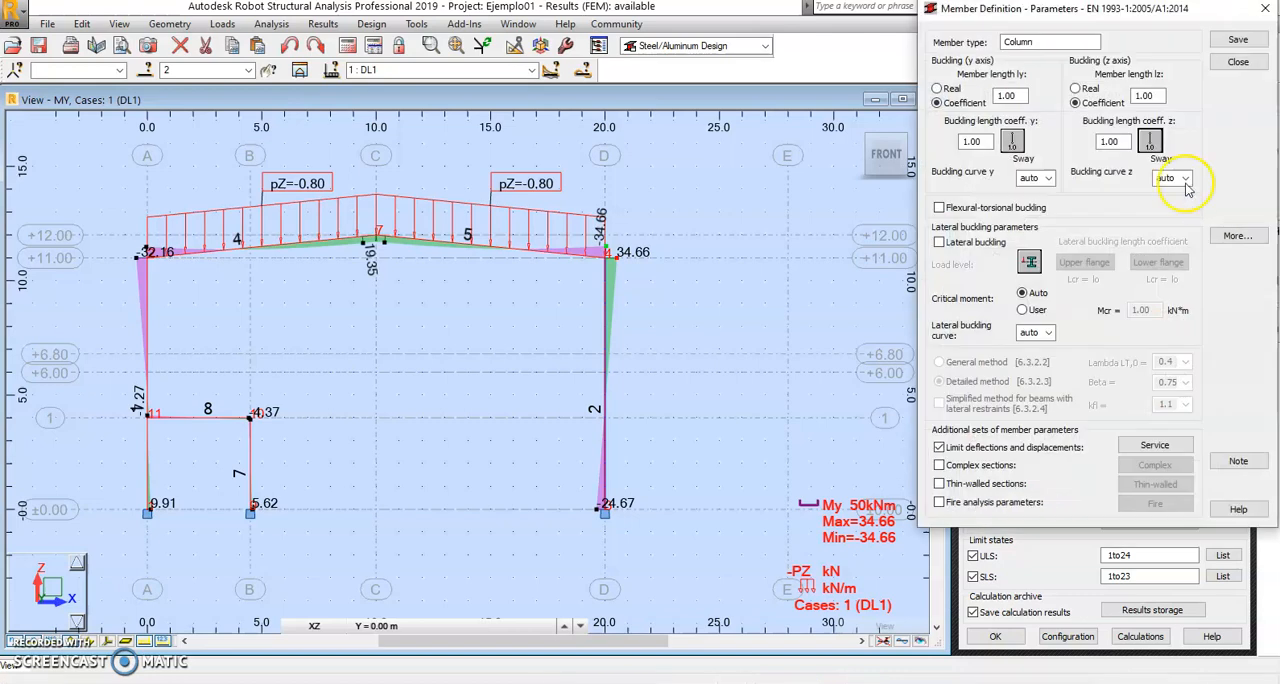
left_click_drag(1136, 18, 355, 113)
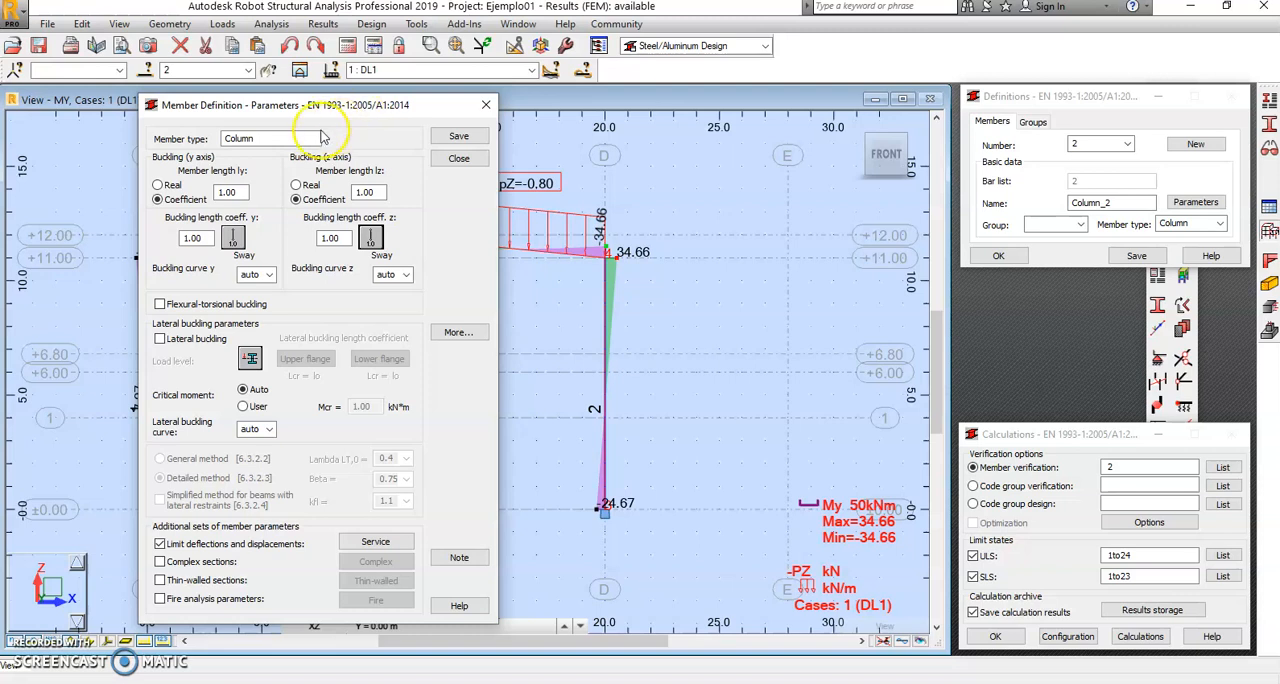
Step: Set Column_2's z-axis buckling length coefficient to 0.70 using the 0.7 buckling diagram for a sway structure
left_click(233, 236)
left_click(370, 237)
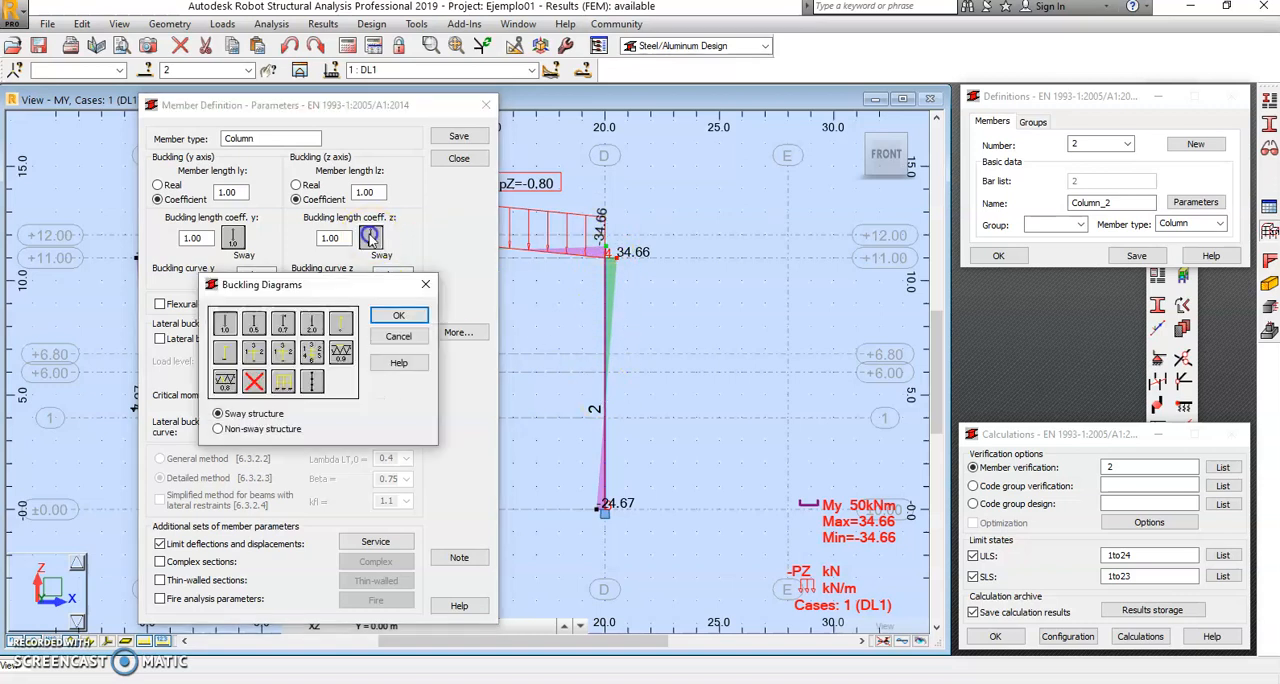
left_click(289, 320)
left_click(394, 316)
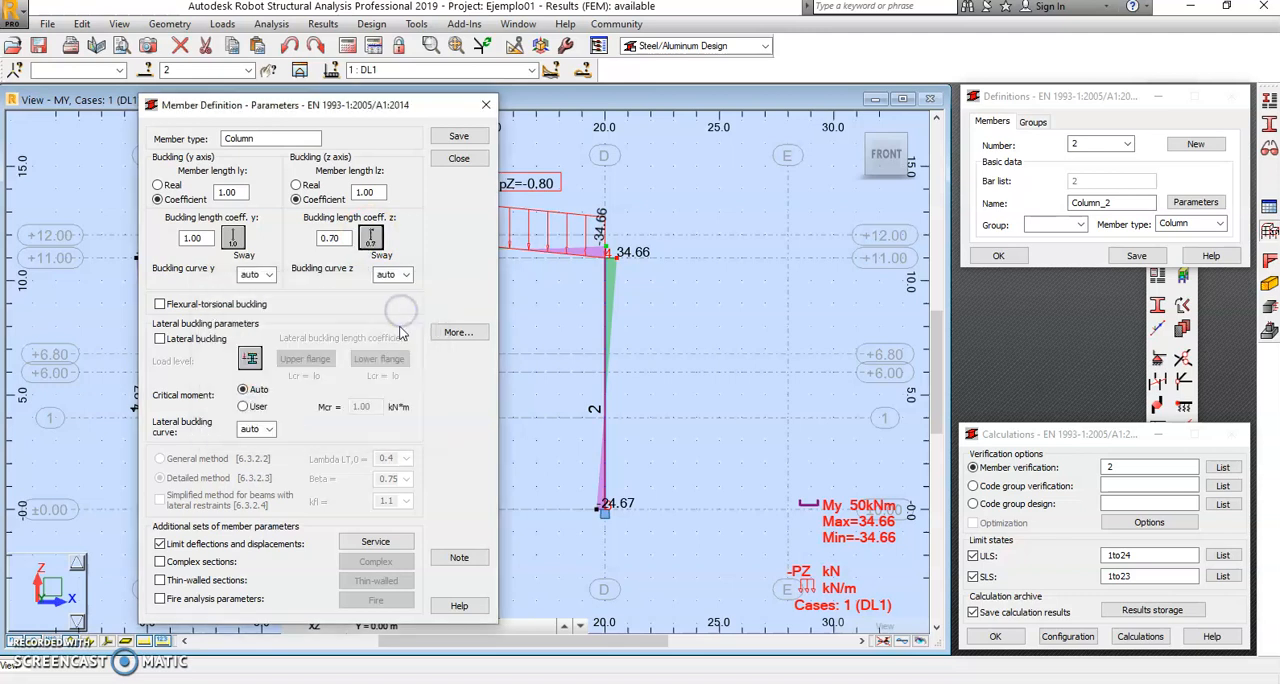
Step: Set Column_2's y-axis buckling length coefficient to Auto for a sway structure and enable lateral buckling
left_click(234, 242)
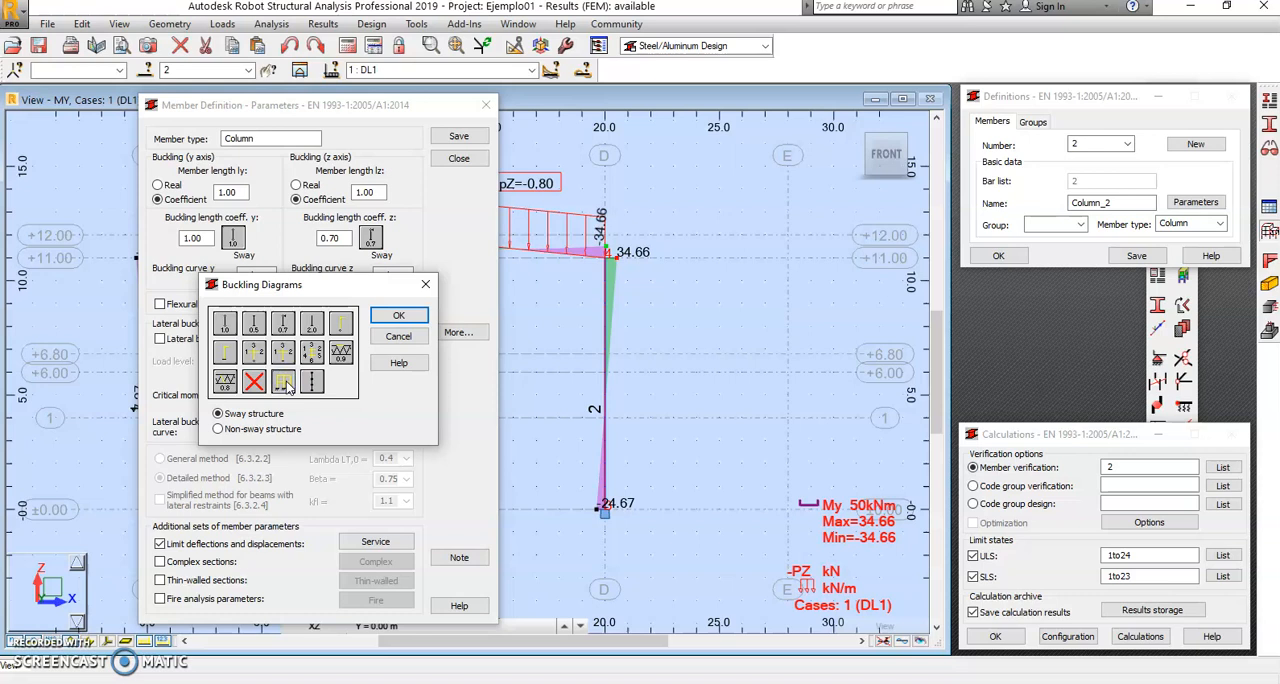
left_click(398, 316)
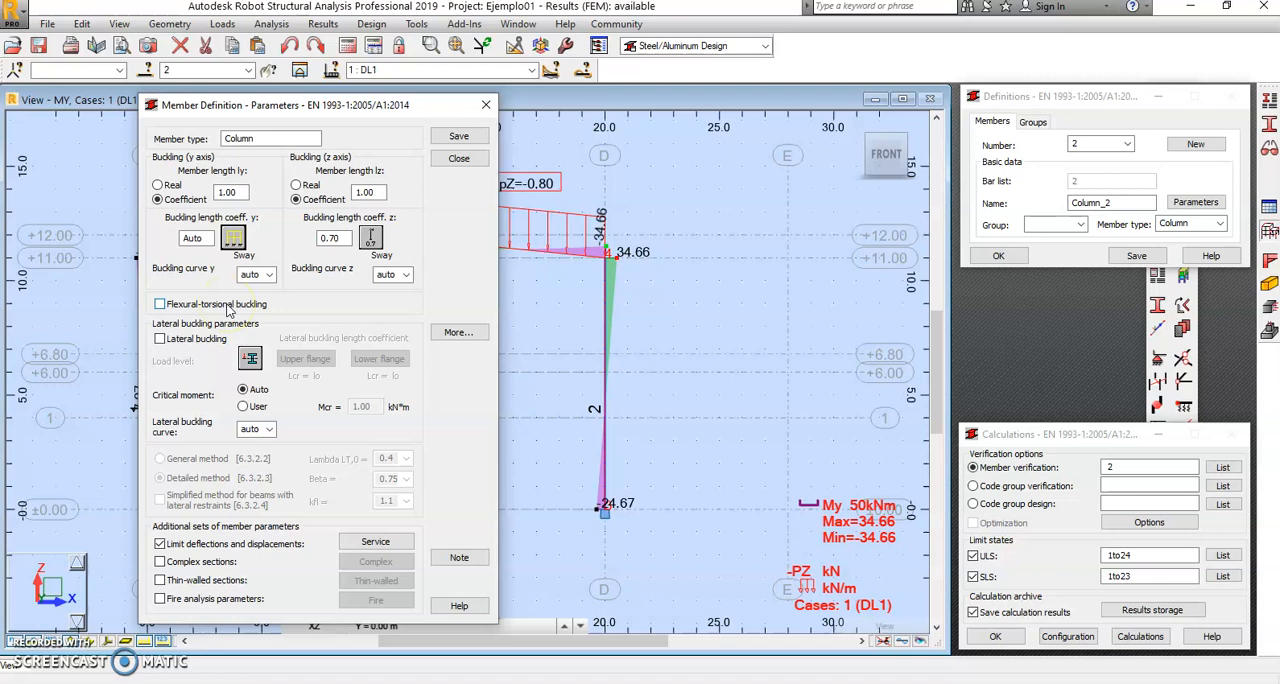
left_click(160, 339)
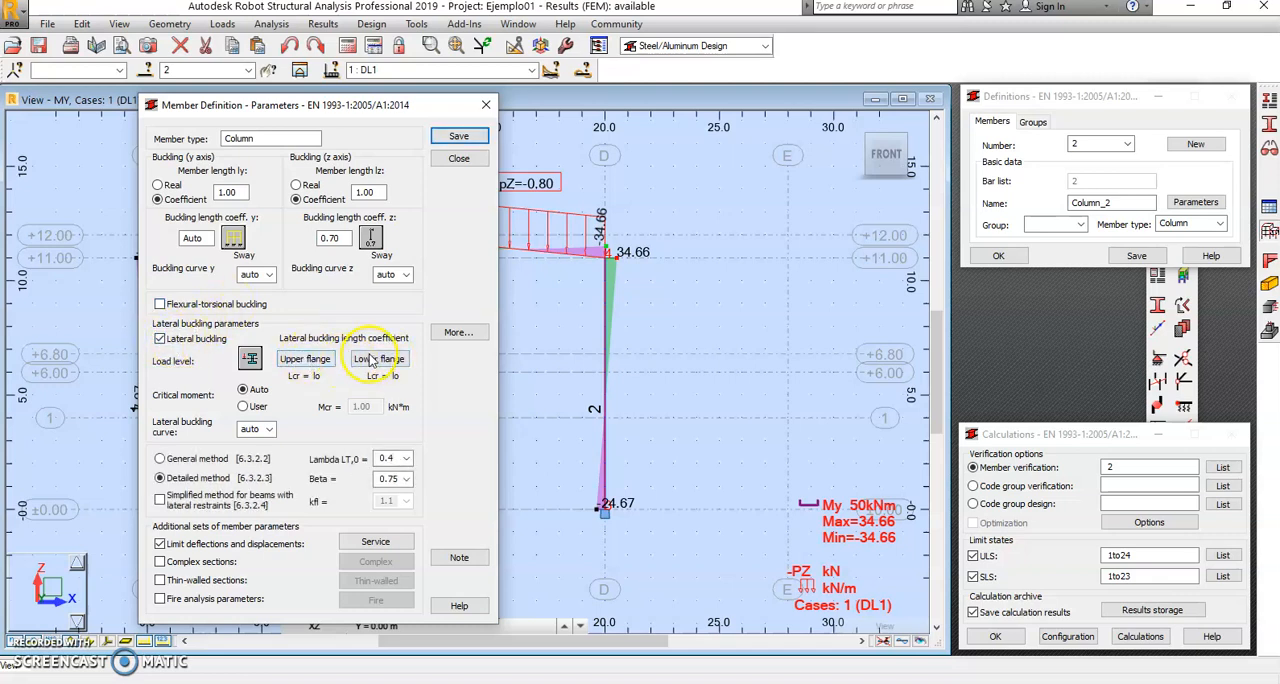
Step: Look through the lateral buckling length coefficient options for the column's upper flange and close them without choosing one
left_click_drag(355, 106, 422, 127)
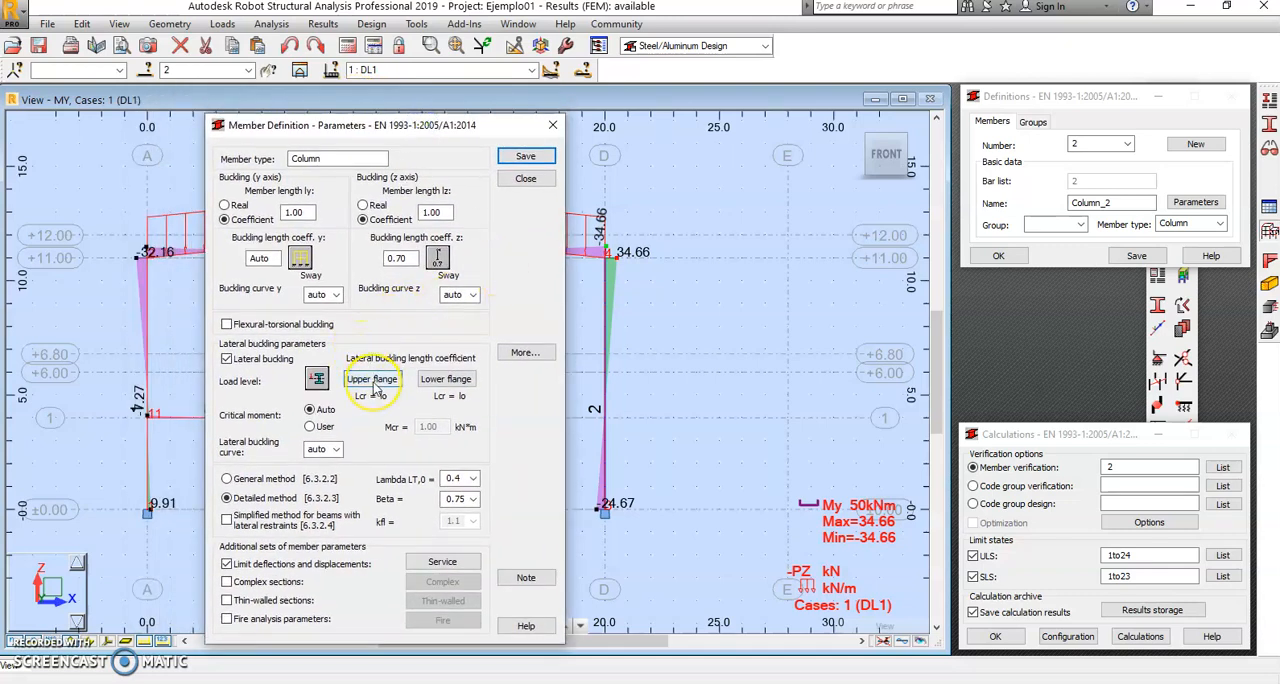
left_click(457, 382)
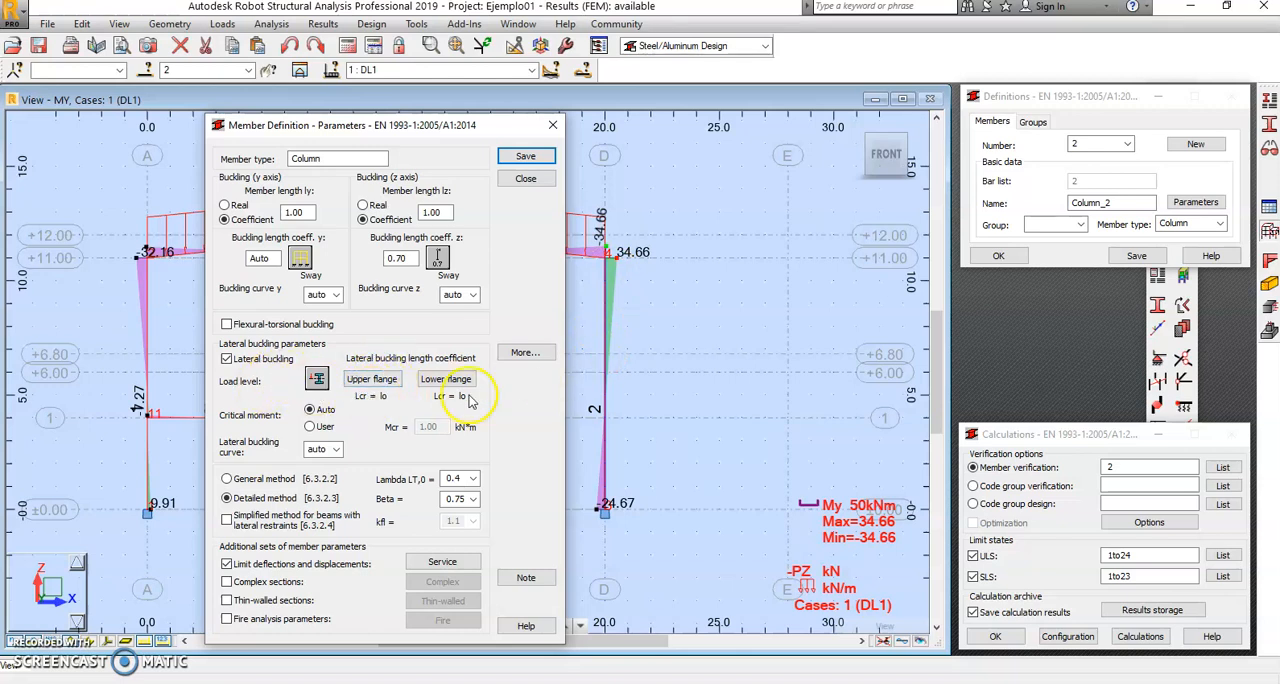
left_click(366, 385)
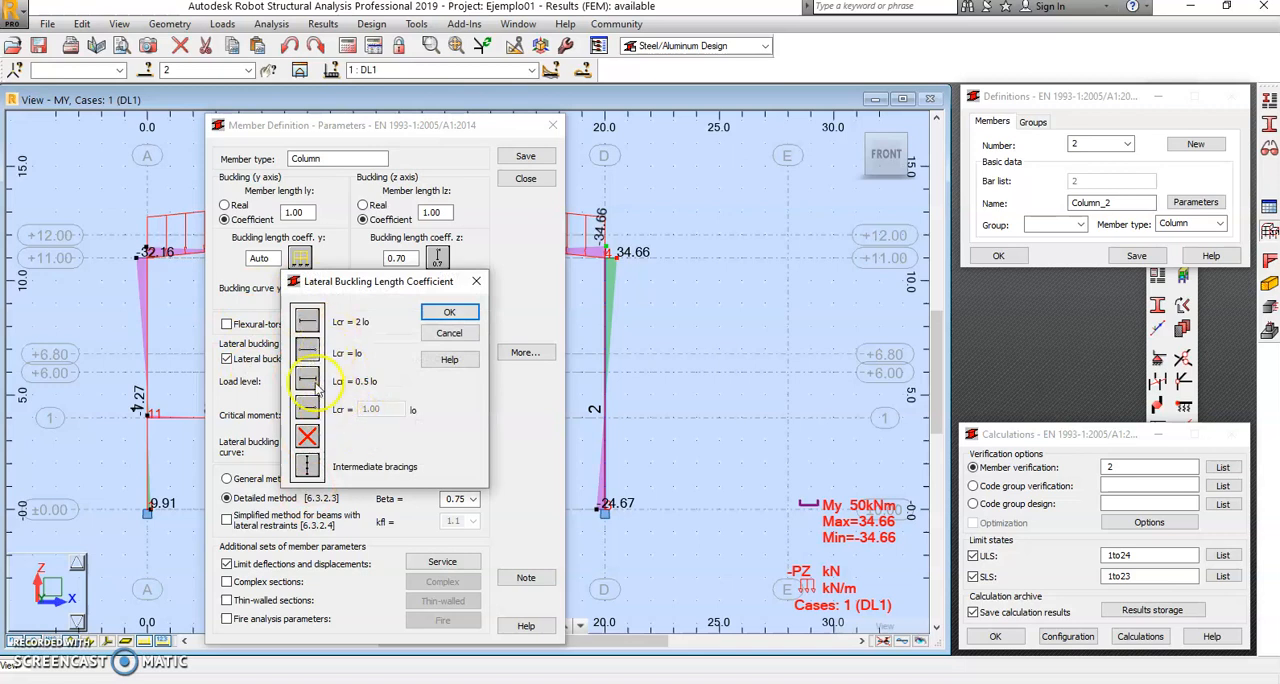
left_click(449, 333)
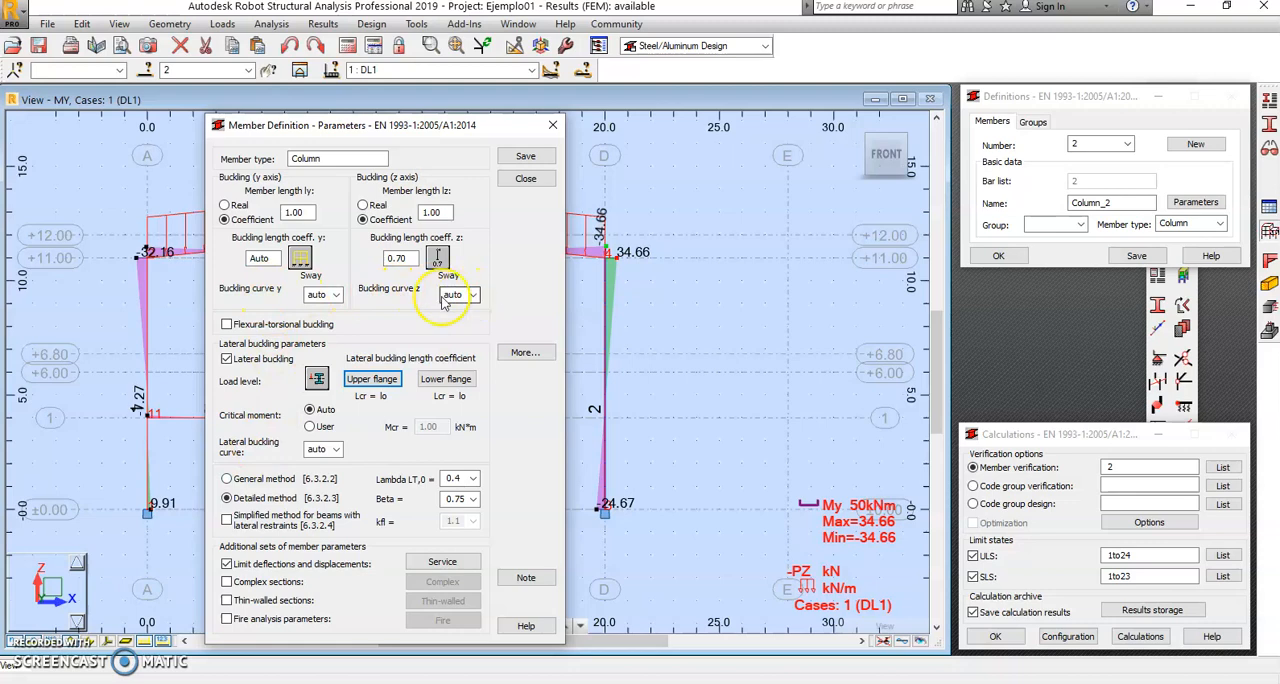
Step: Switch to File Explorer and open the Eurocode 3 EN 1993 PDF from the Curso ROBOT folder
key("alt+Tab")
key("alt+Tab")
key("alt+Tab")
key("alt+Tab")
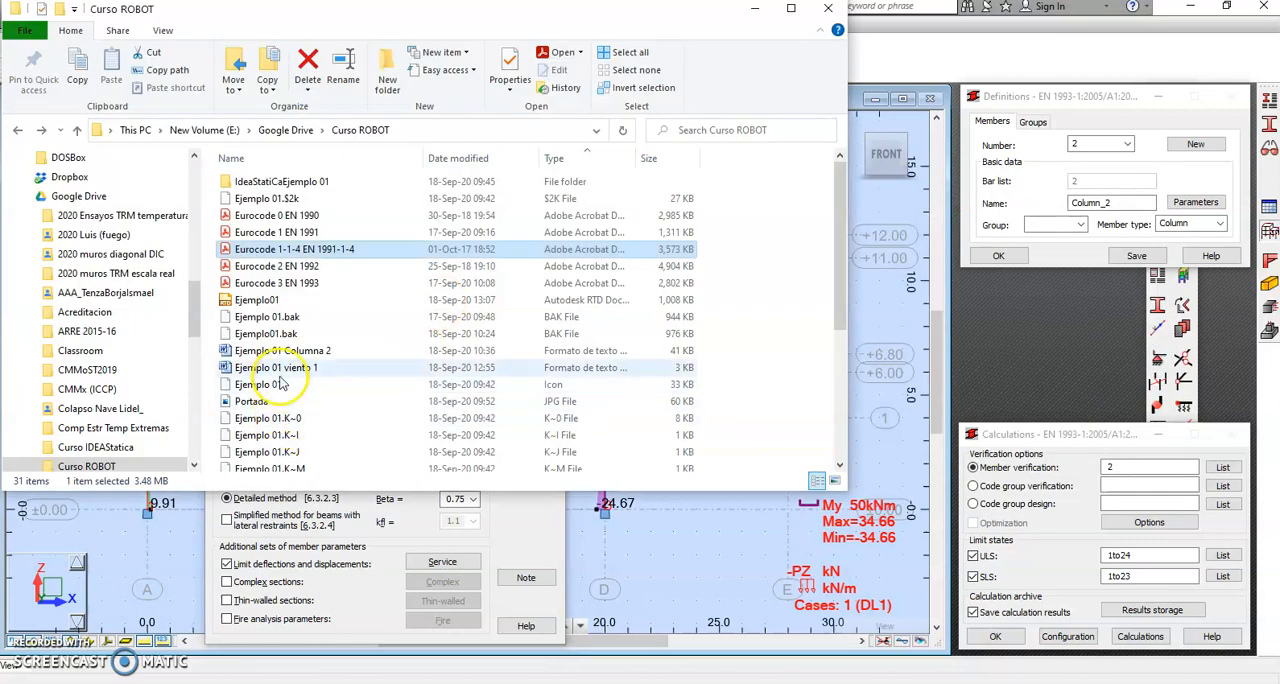
left_click(278, 284)
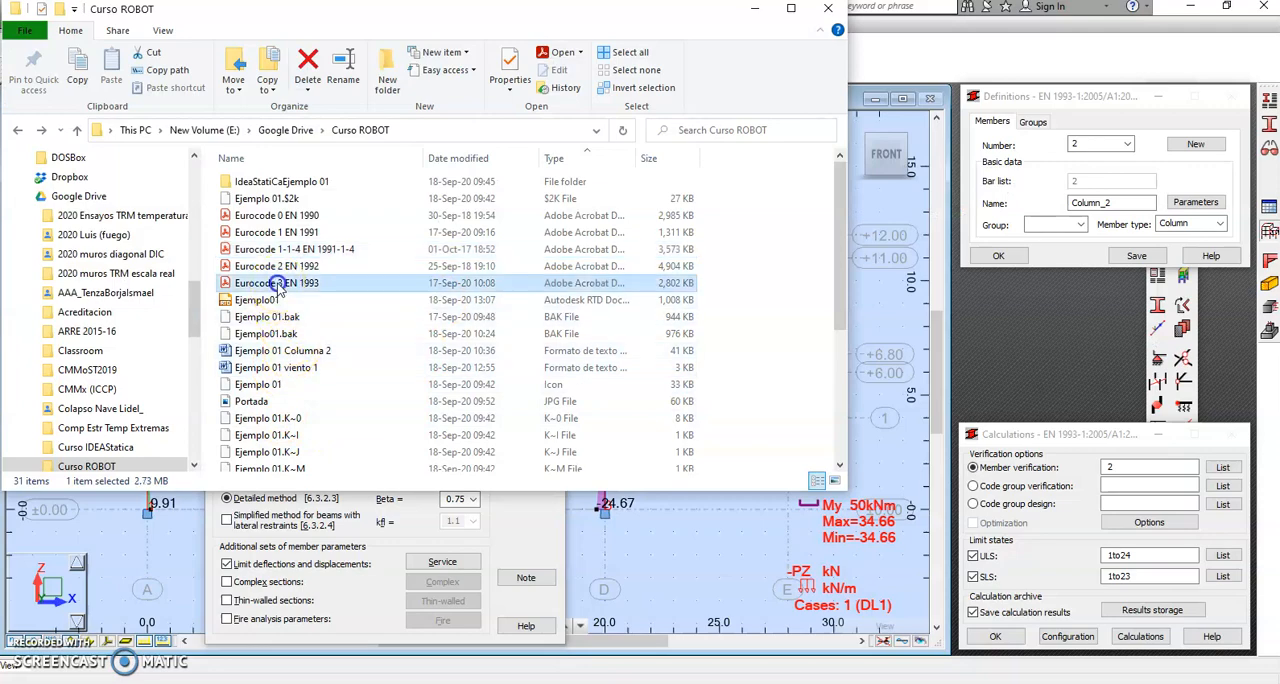
double_click(490, 281)
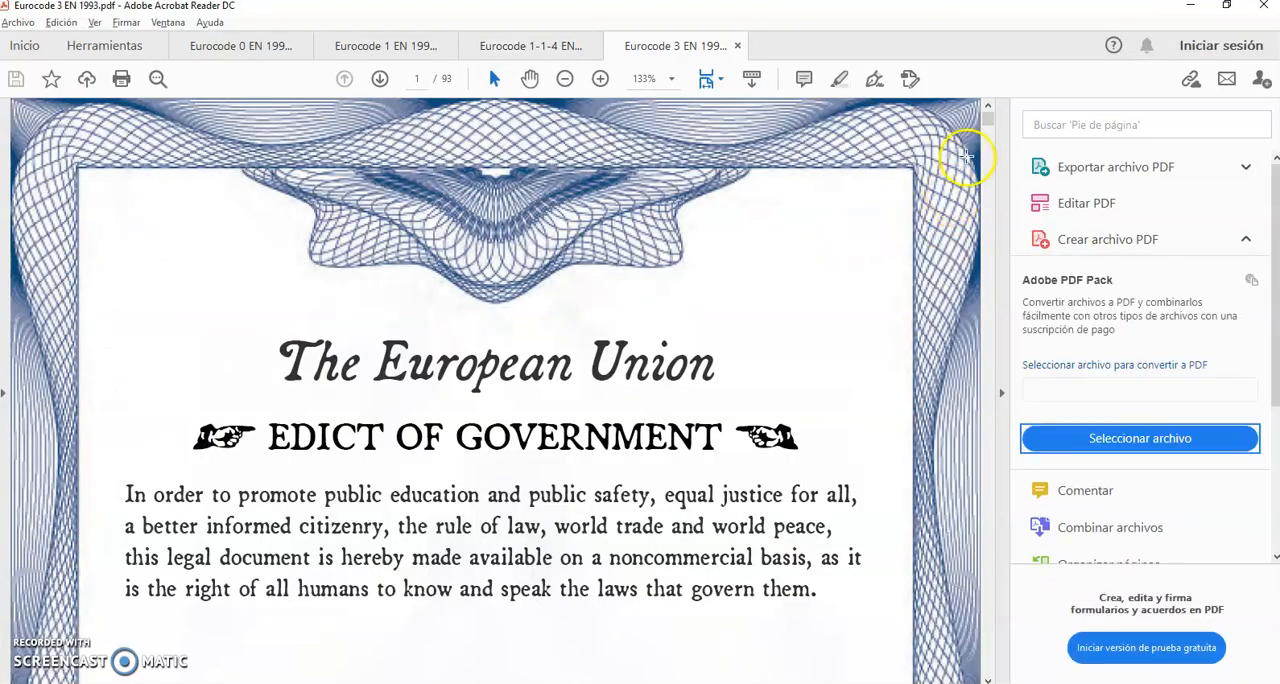
Step: Find and examine Table 6.1 on buckling imperfection factors and Table 6.2 on buckling curve selection, and return to Robot
left_click_drag(987, 122, 988, 437)
left_click(988, 485)
left_click(988, 485)
left_click(988, 492)
left_click(986, 514)
left_click(986, 518)
left_click(984, 526)
left_click(984, 530)
left_click(984, 532)
left_click(984, 535)
left_click(984, 537)
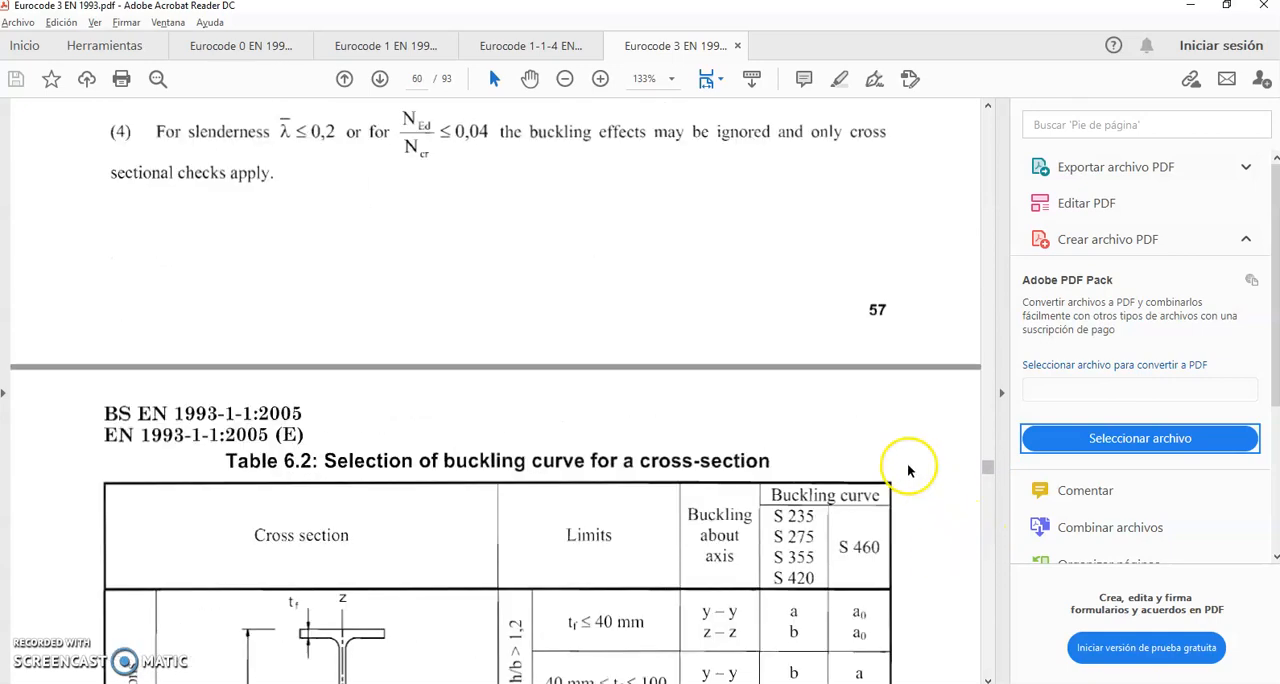
scroll(906, 466, "up", 3)
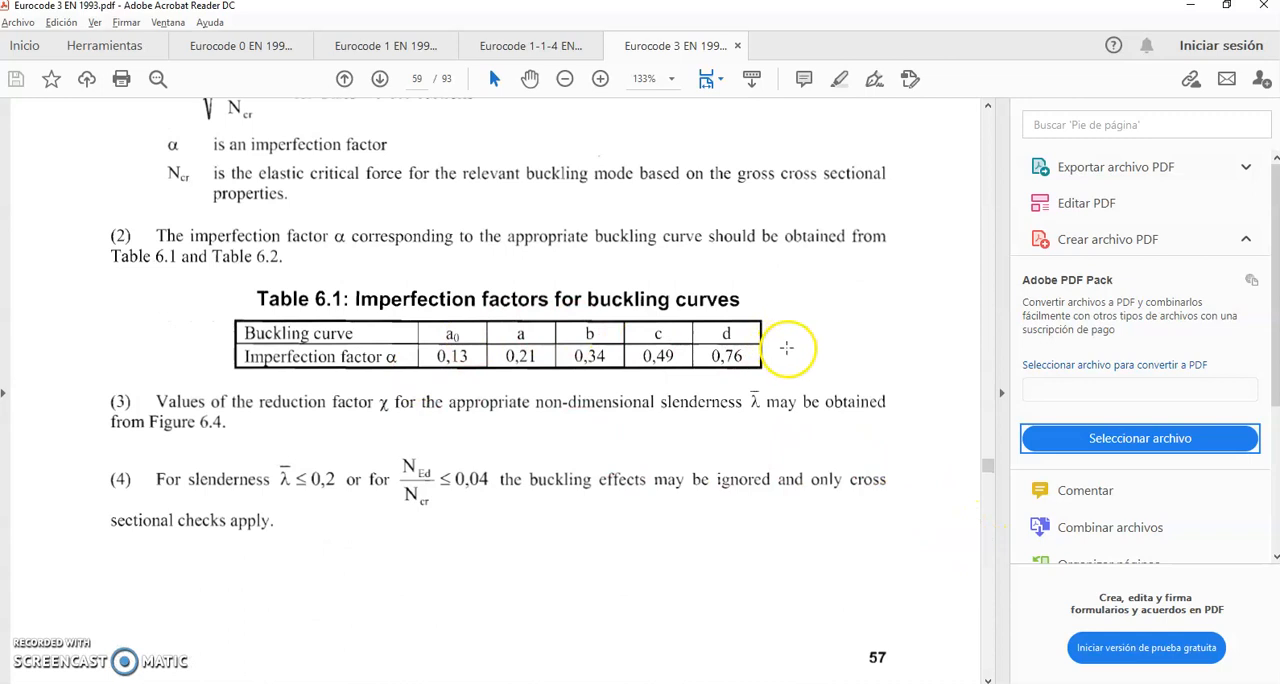
scroll(689, 444, "down", 10)
scroll(689, 444, "down", 3)
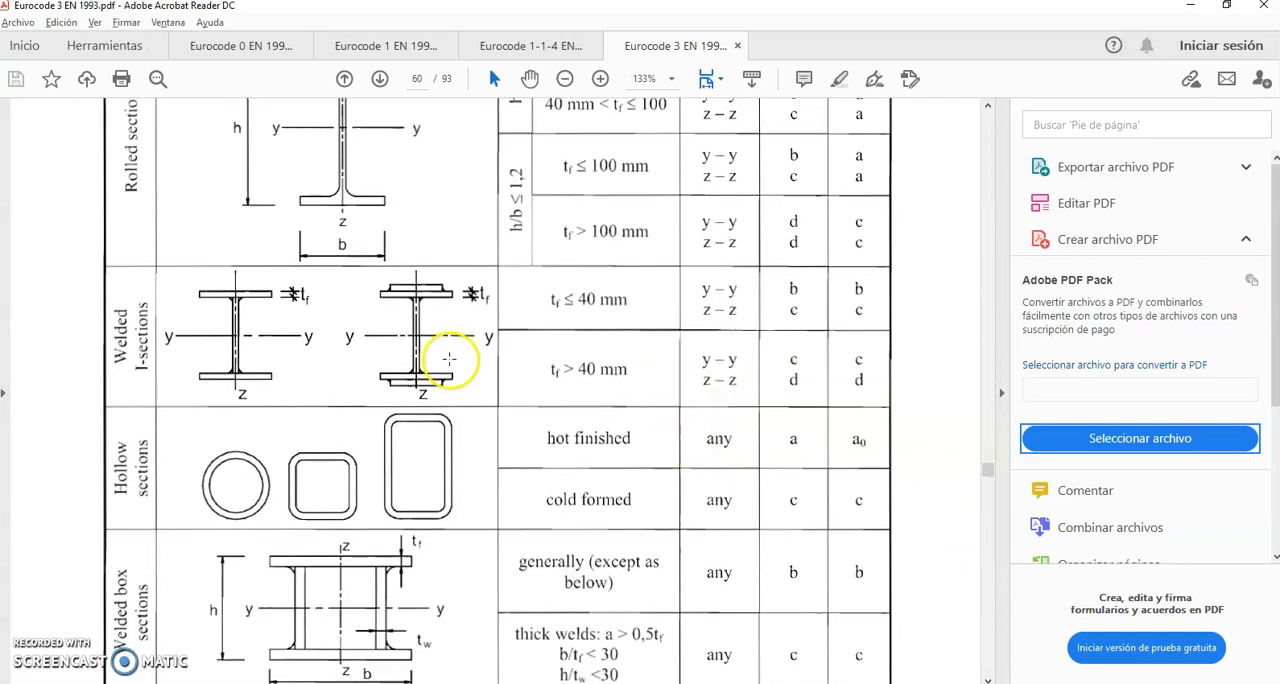
scroll(509, 357, "up", 3)
scroll(511, 357, "up", 1)
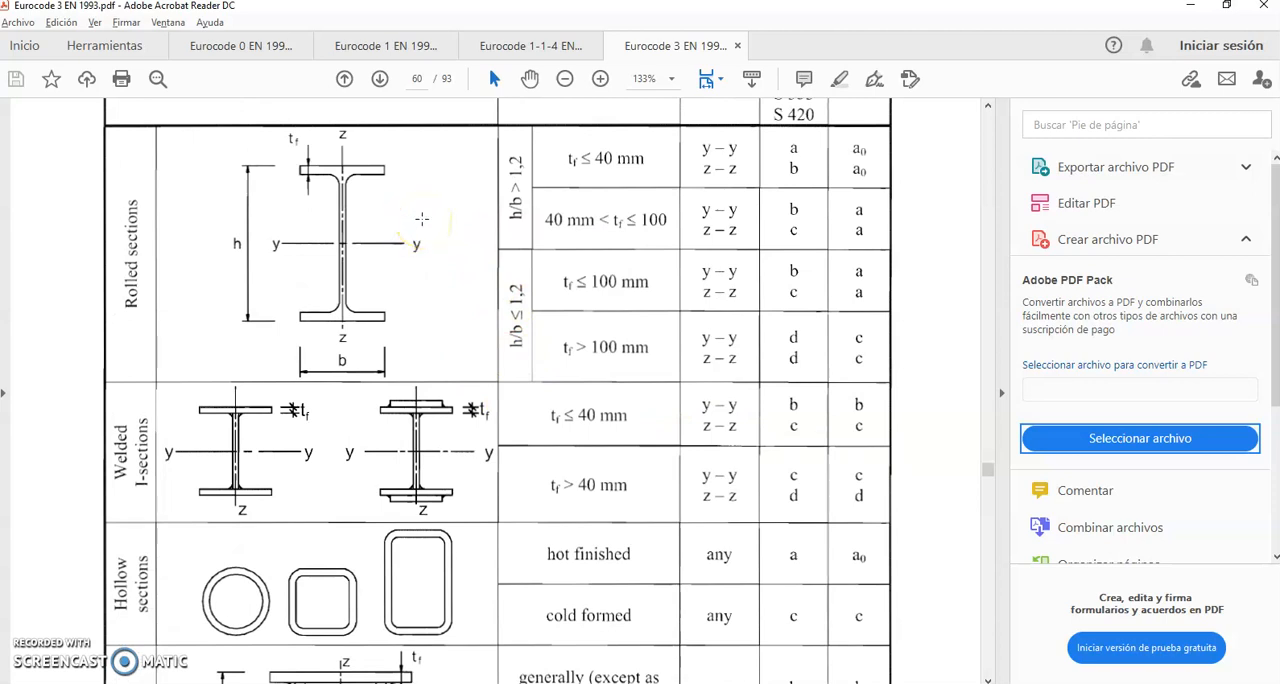
key("alt+Tab")
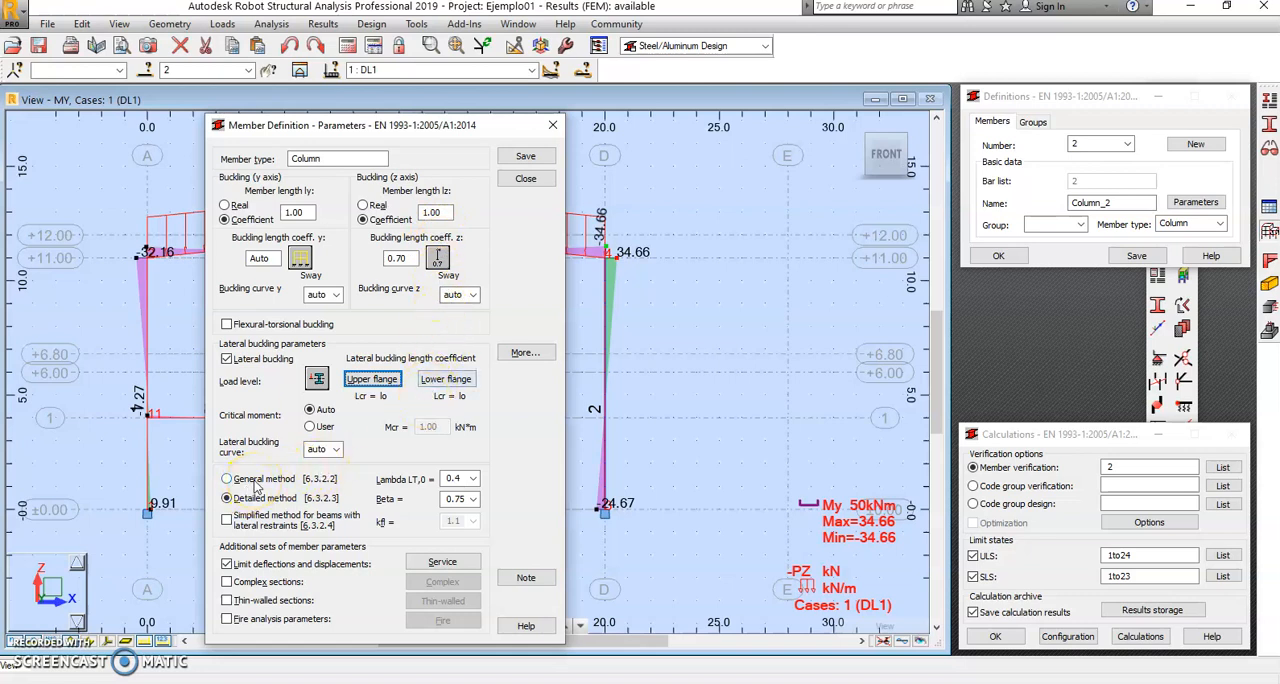
Step: Return to the Eurocode 3 PDF and compare the lateral torsional buckling methods in clauses 6.3.2.2 and 6.3.2.3
key("alt+Tab")
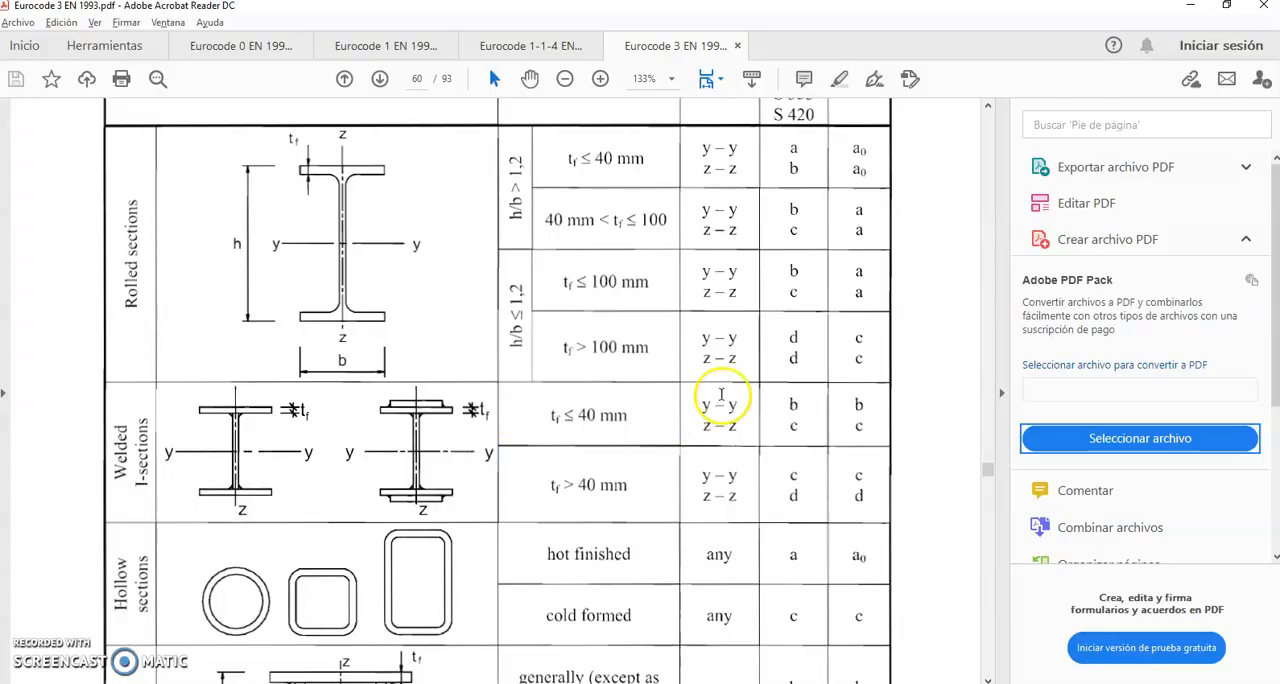
left_click_drag(987, 473, 988, 485)
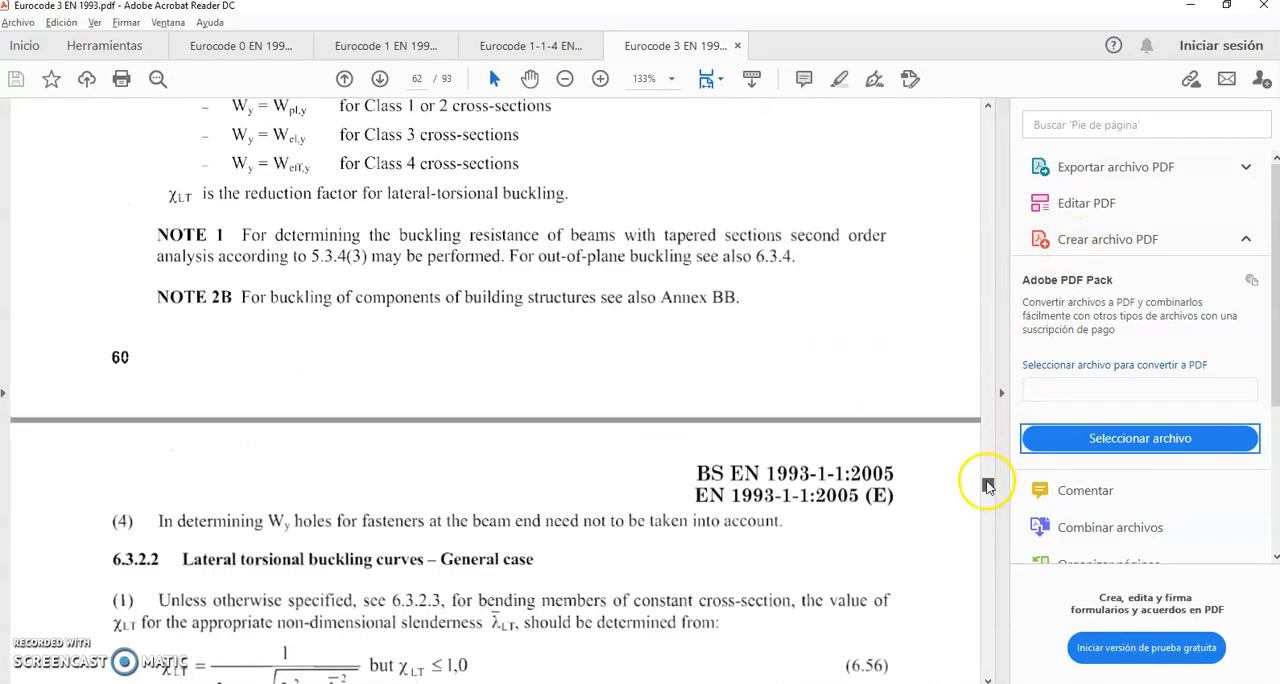
scroll(580, 480, "down", 4)
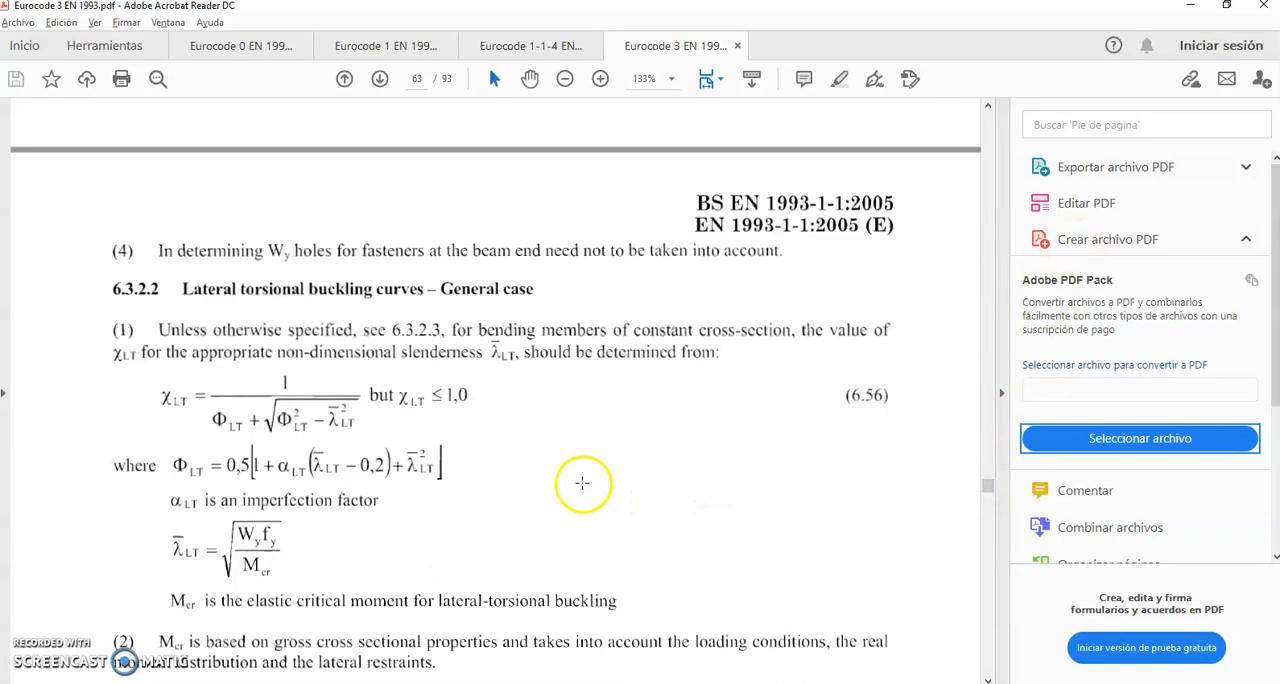
scroll(320, 450, "down", 2)
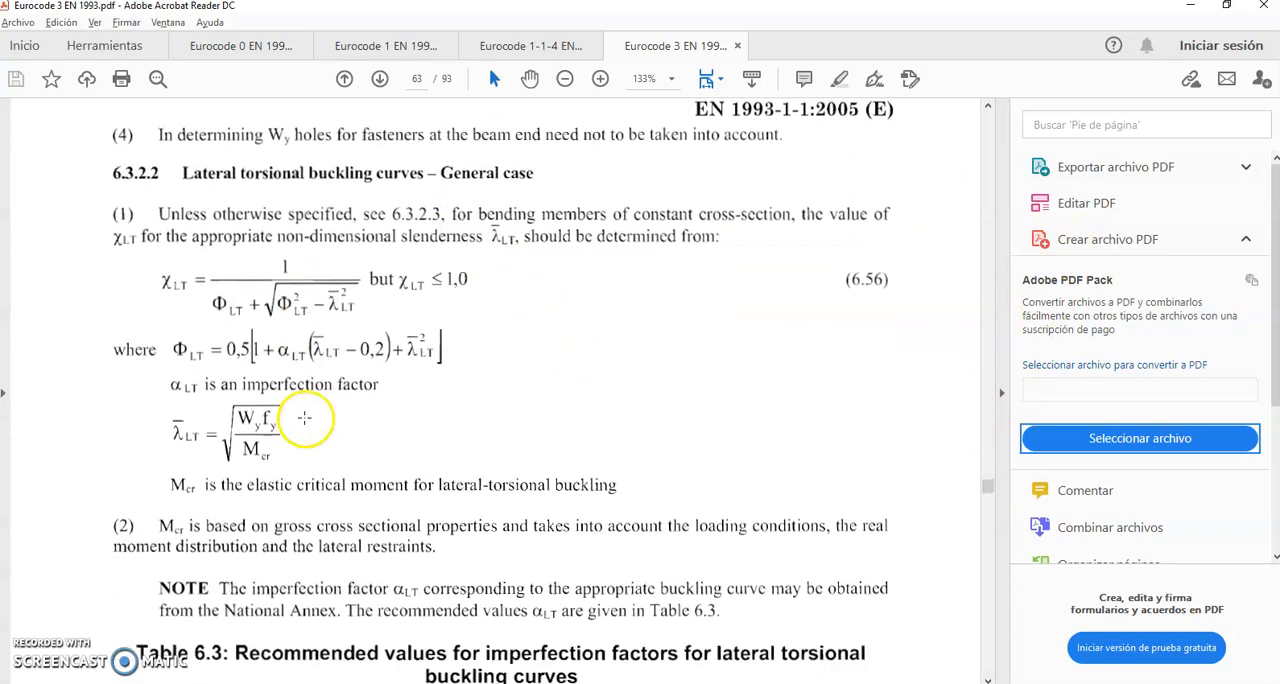
key("alt+Tab")
key("alt+Tab")
key("alt+Tab")
key("alt+Tab")
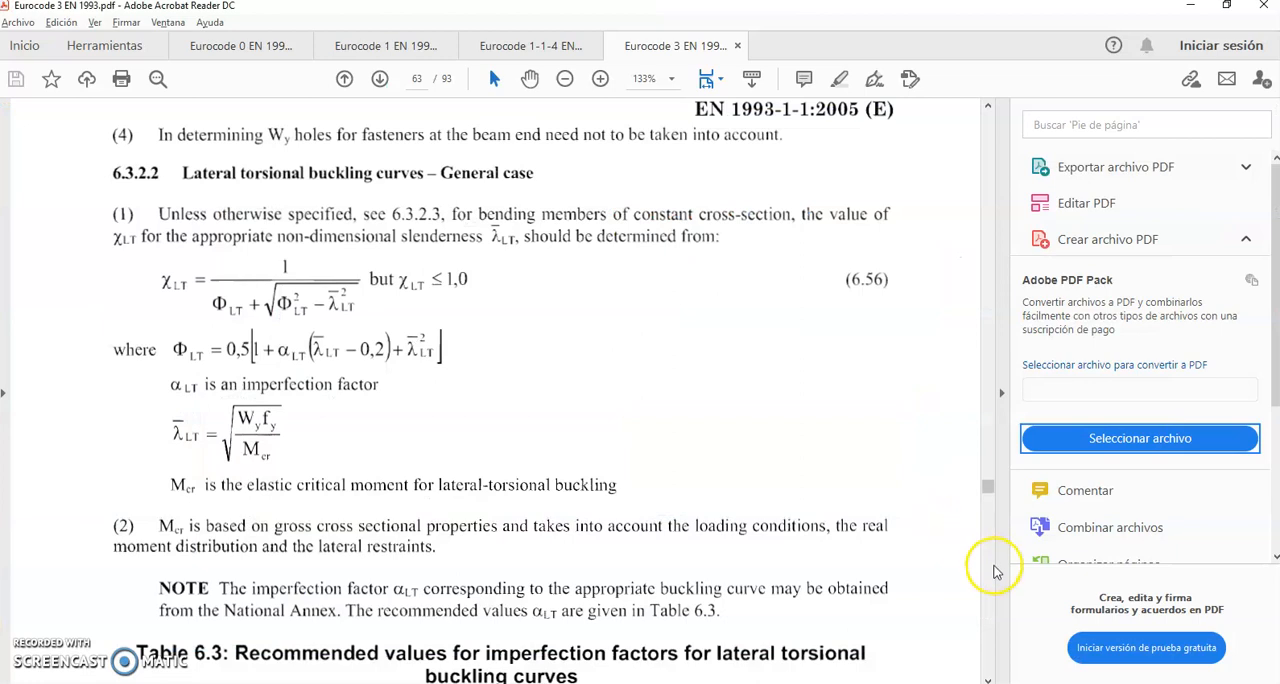
left_click(987, 574)
left_click(987, 574)
scroll(569, 462, "down", 5)
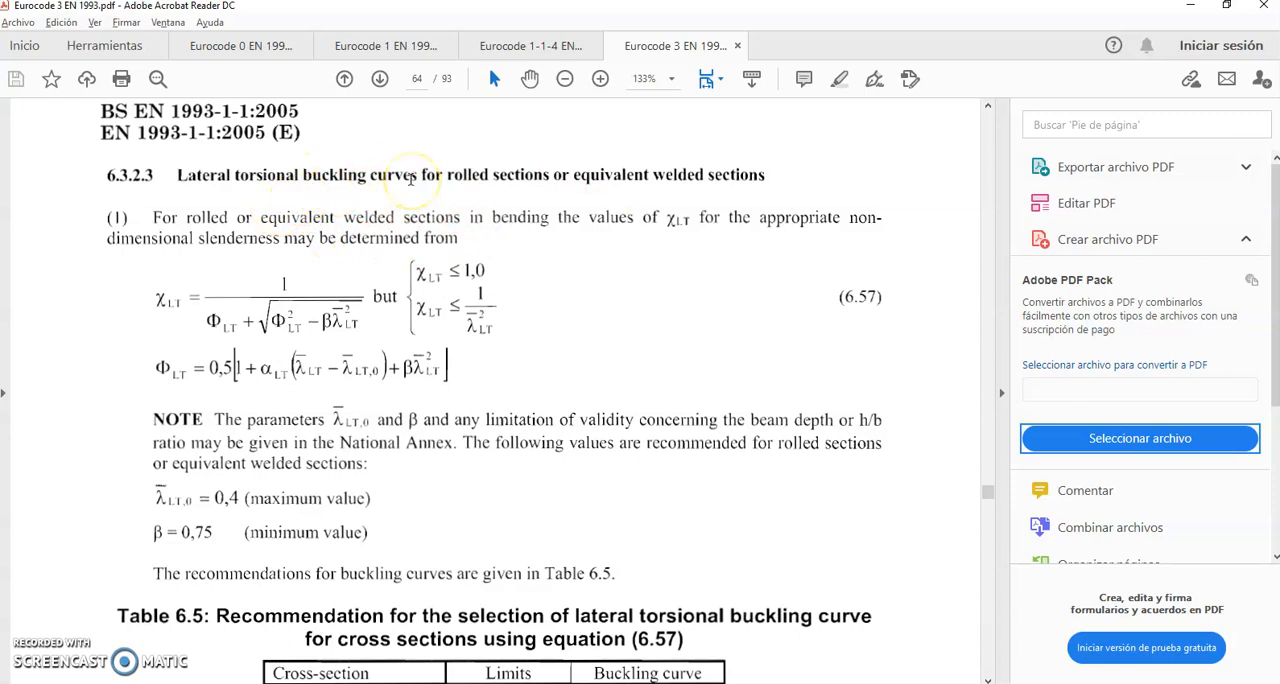
Step: Switch back to Robot, select the General method [6.3.2.2] for lateral buckling, and review the serviceability displacement limits
key("alt+Tab")
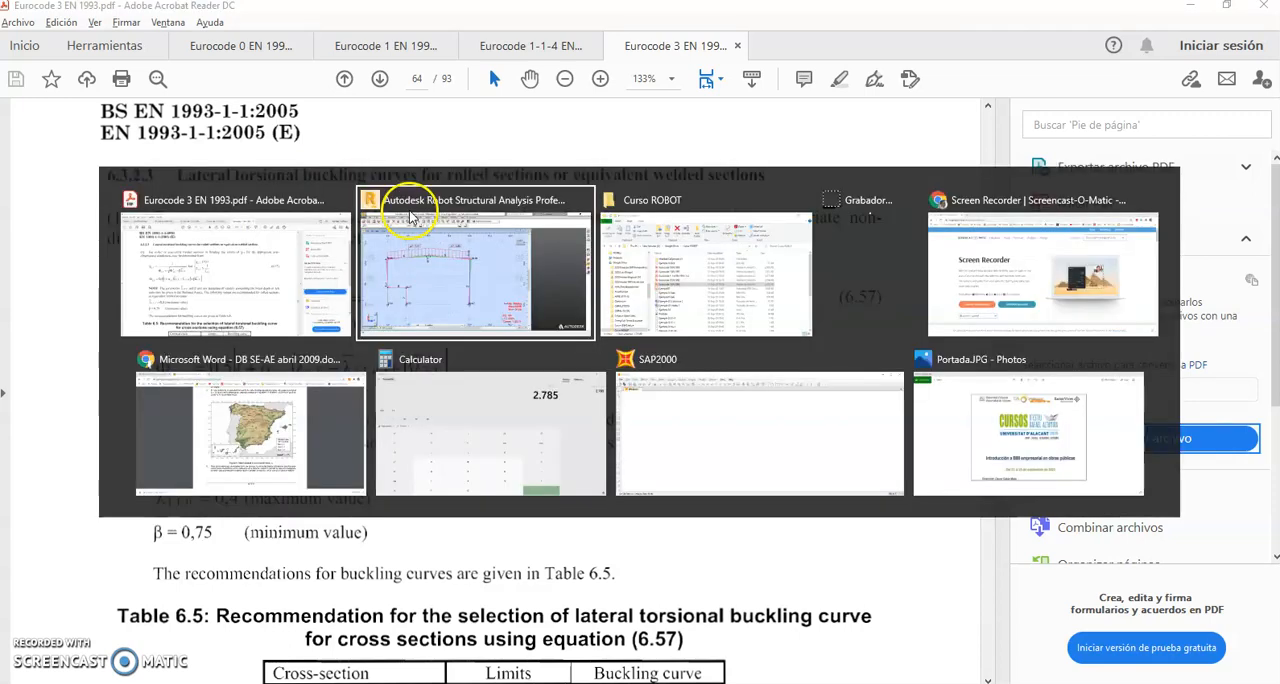
left_click(228, 481)
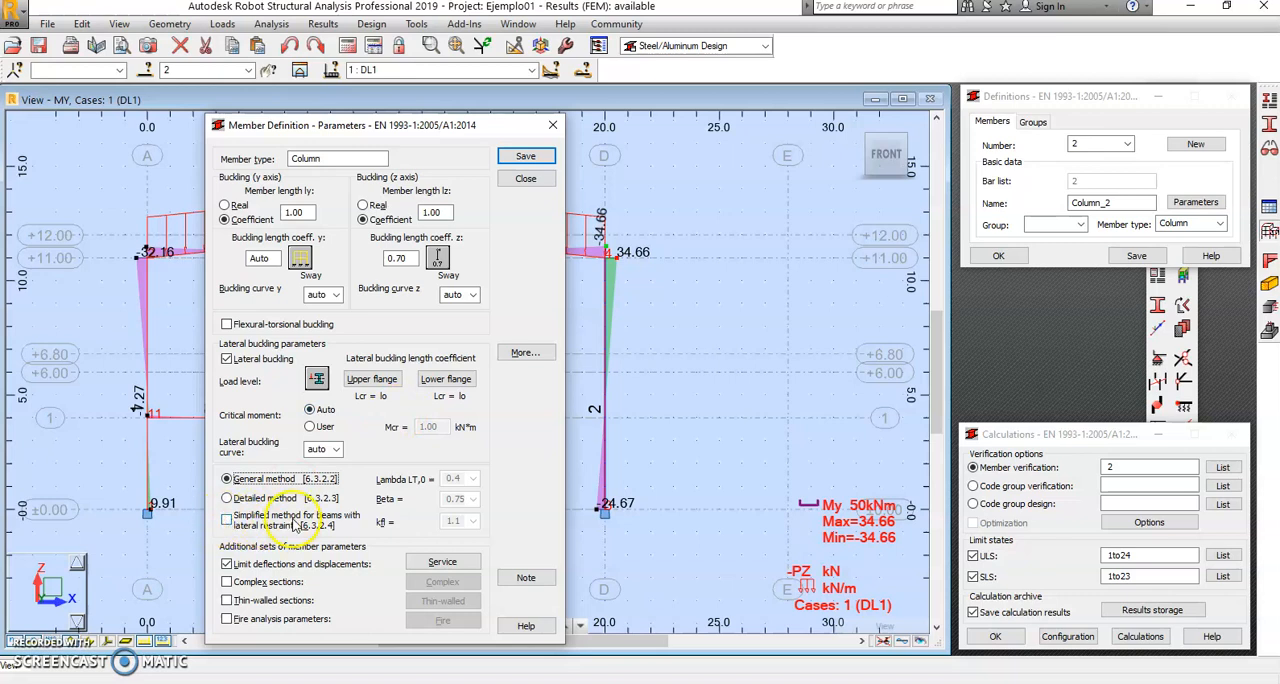
left_click(442, 563)
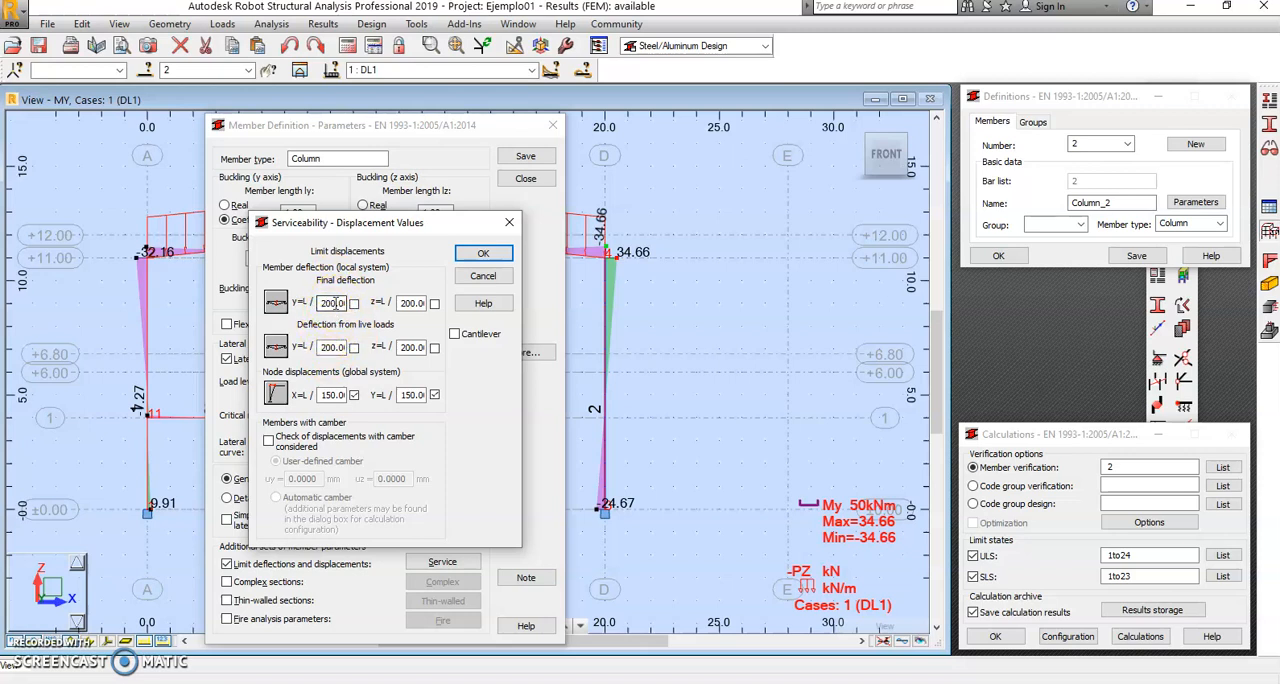
left_click(492, 278)
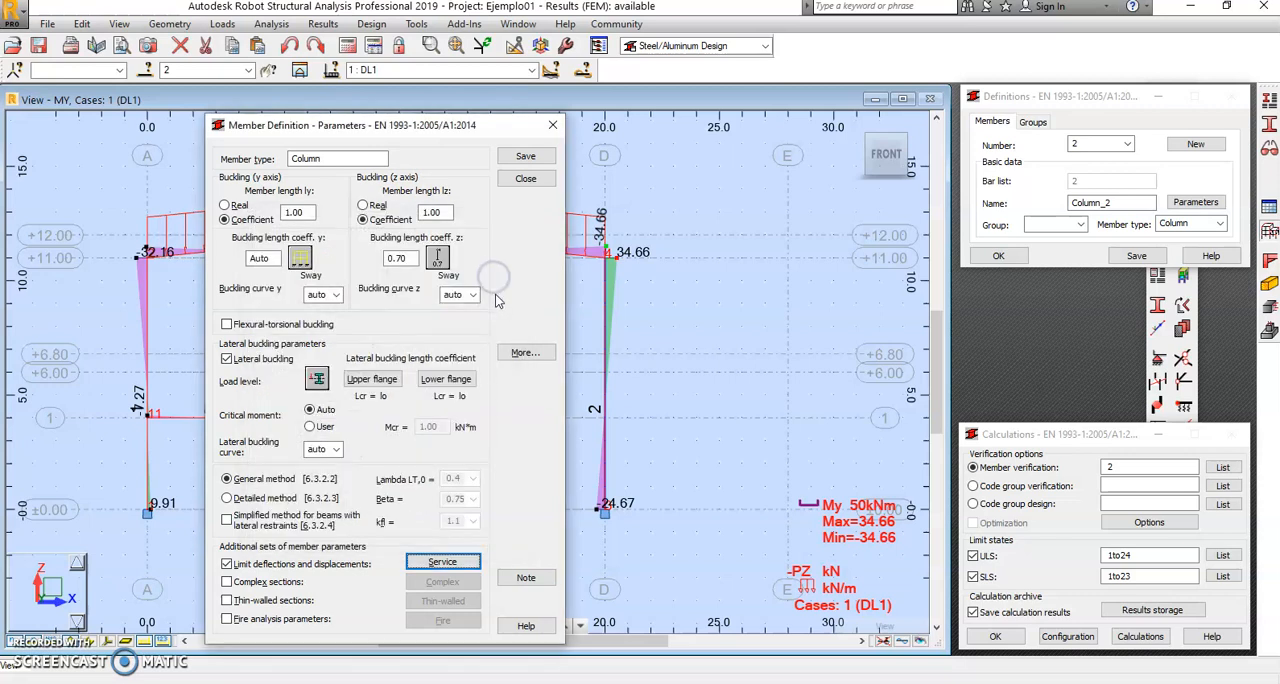
Step: Save the parameters as a new member type, adding the author's first name and 01 to Column, and save Column_2's definition with it
left_click(525, 157)
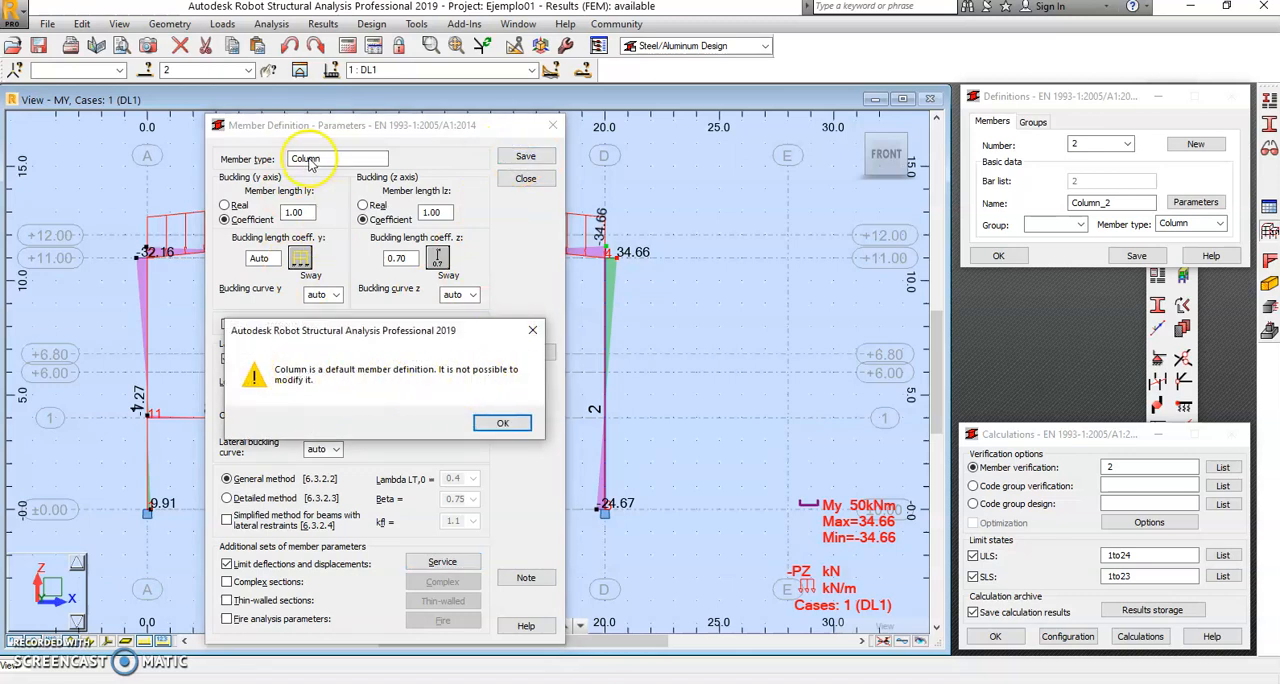
left_click(503, 422)
left_click(341, 156)
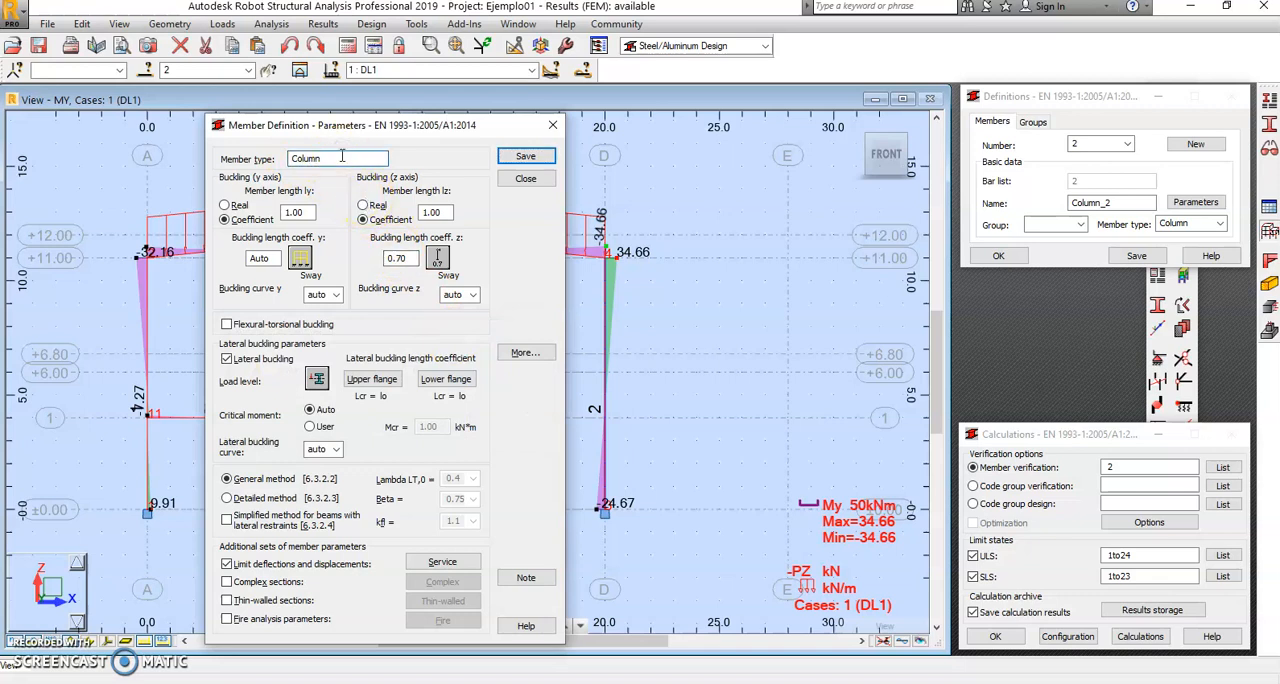
type("_Borja_01")
left_click(525, 158)
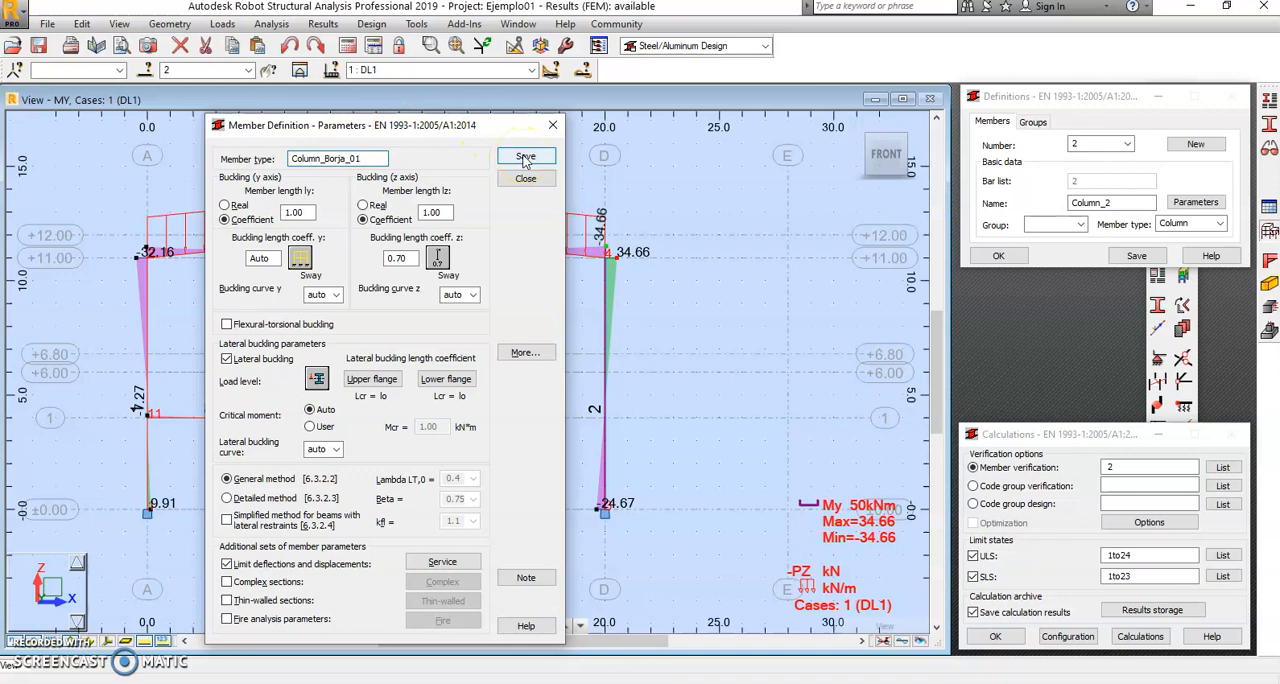
left_click(525, 158)
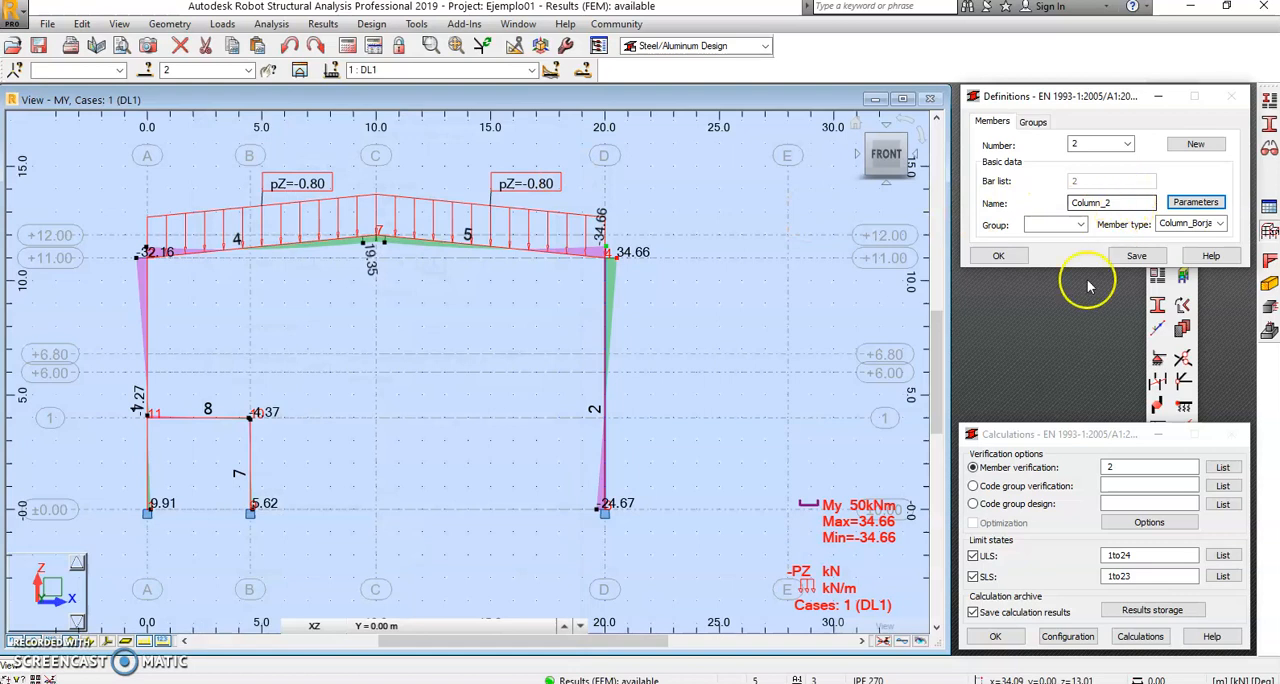
left_click(1107, 468)
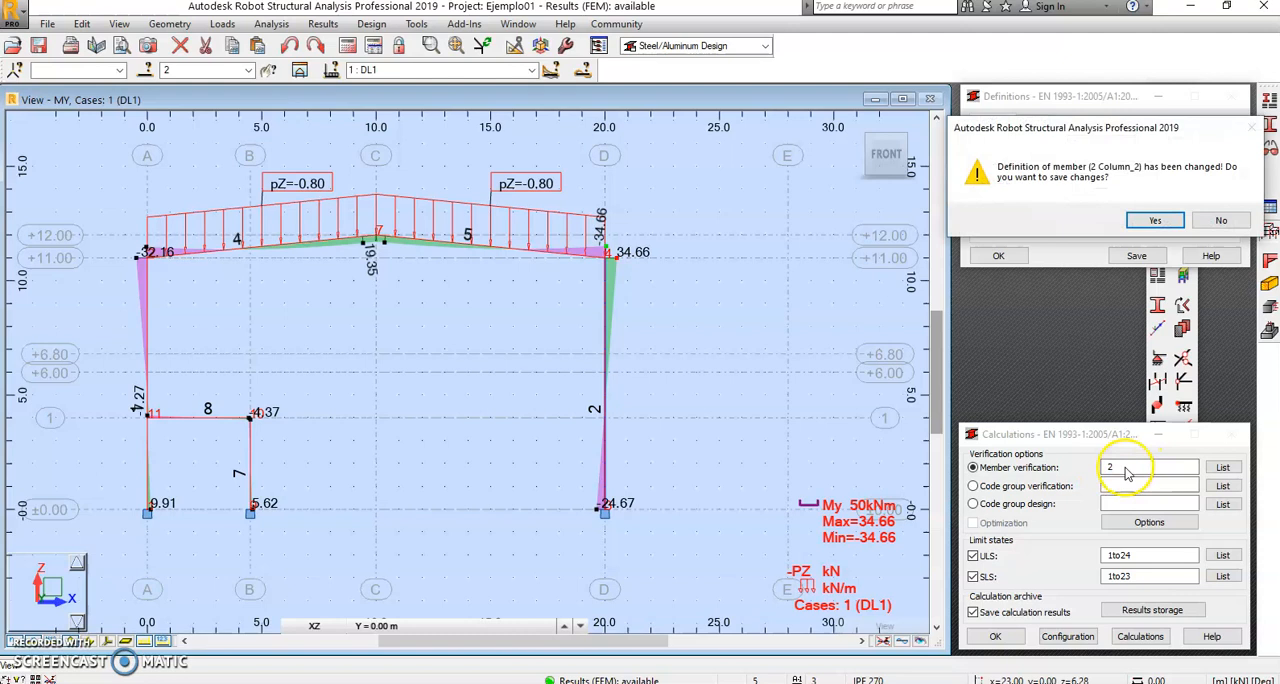
left_click(1155, 222)
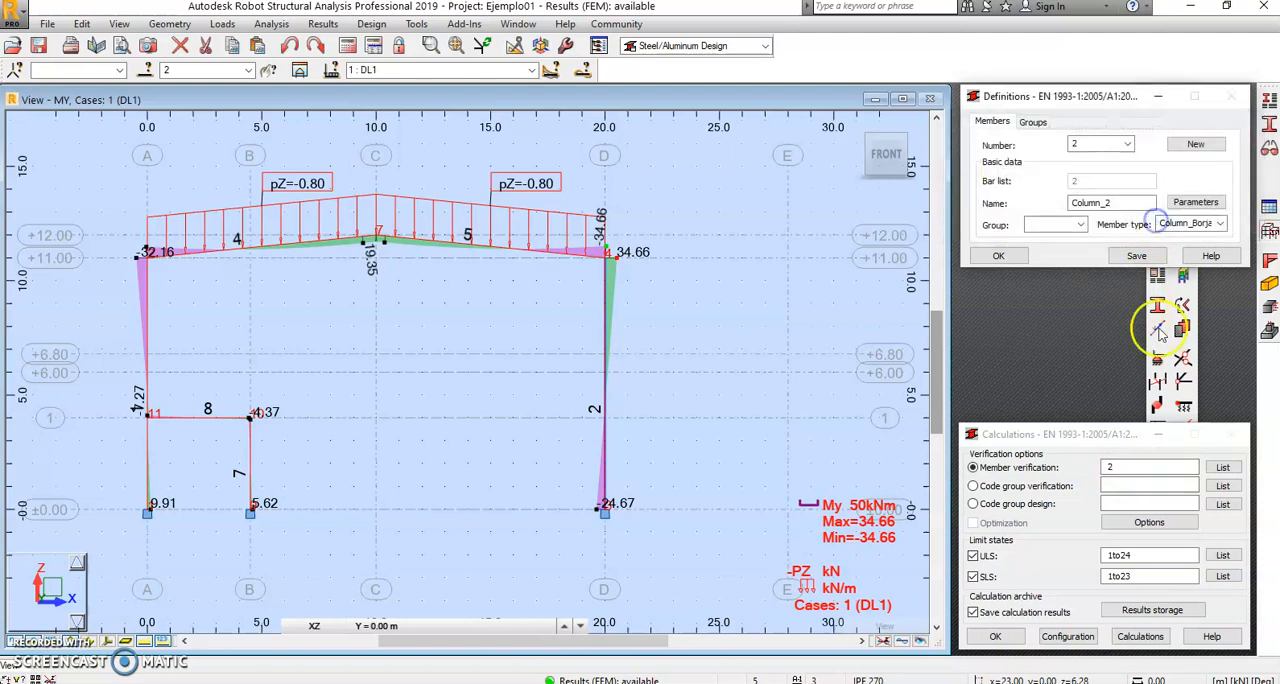
Step: Run the member verification for member 2 with ULS cases 1to24 and the SLS check disabled
left_click(1120, 465)
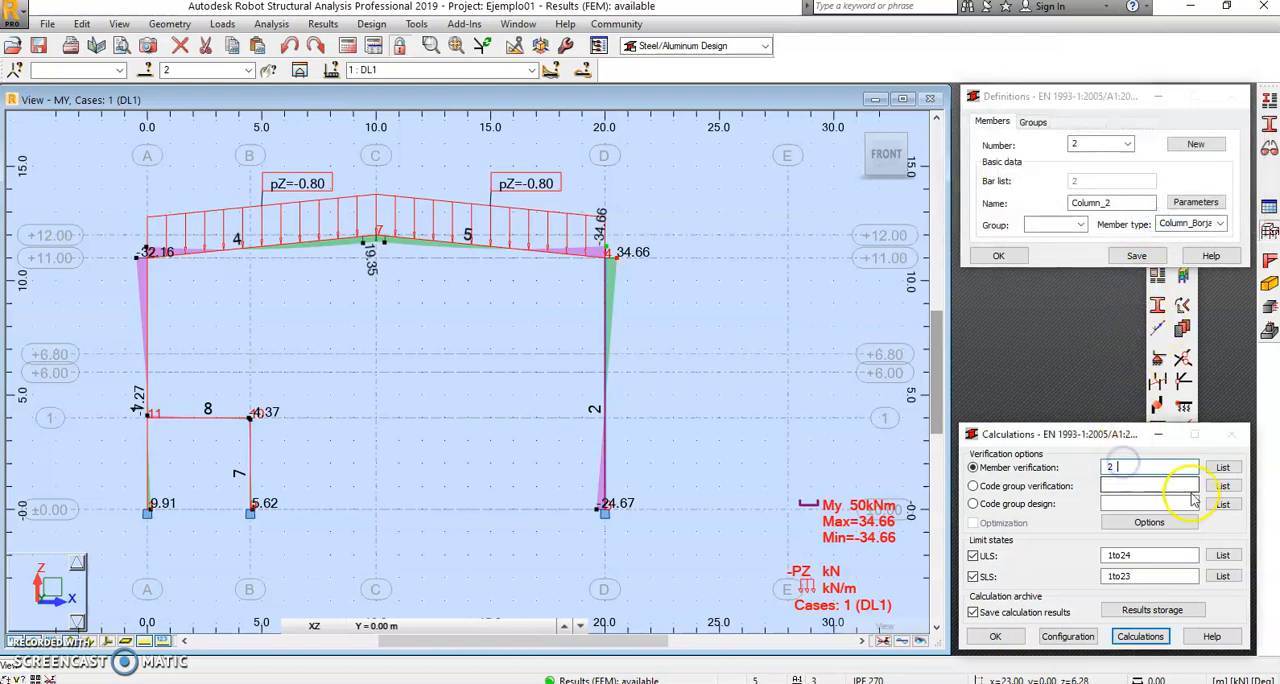
type("2 1 5")
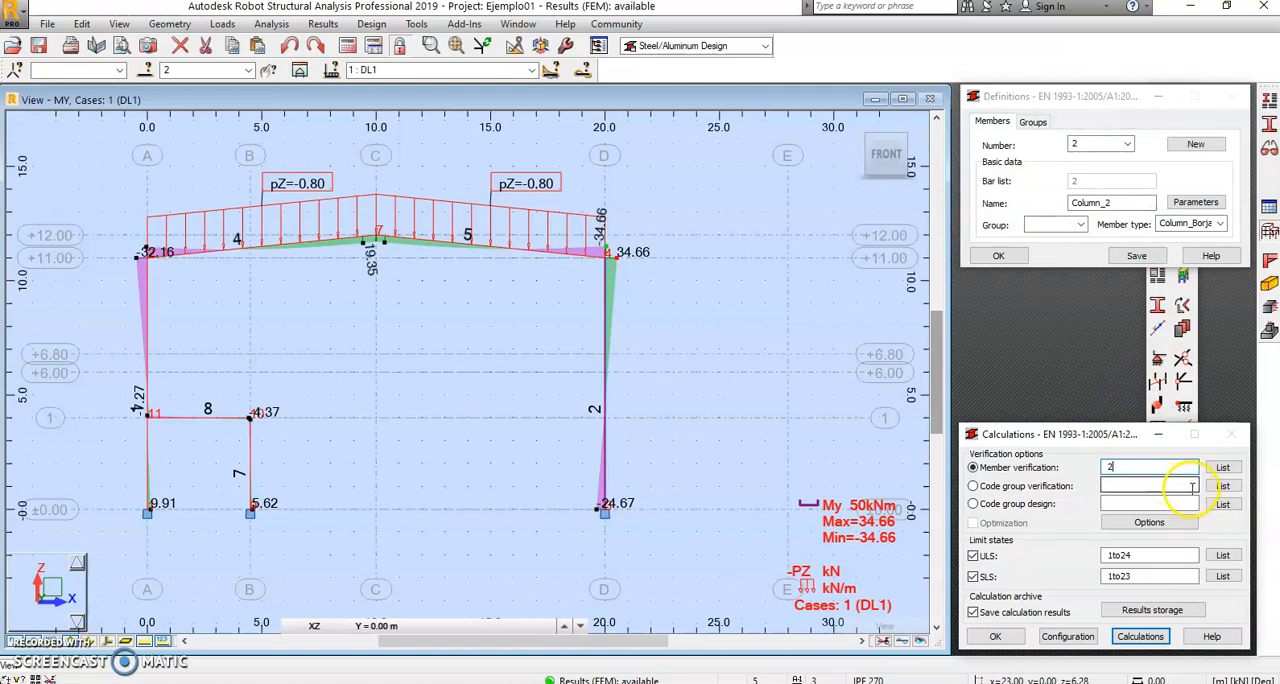
left_click(973, 577)
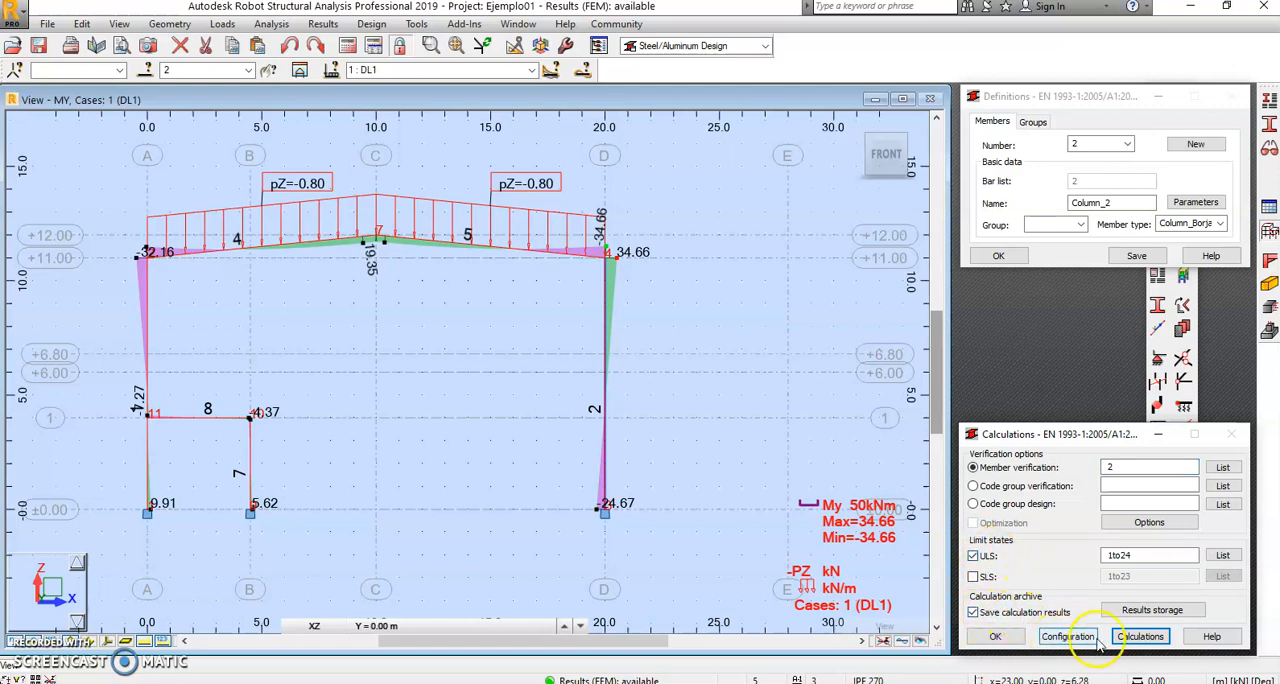
left_click(1140, 637)
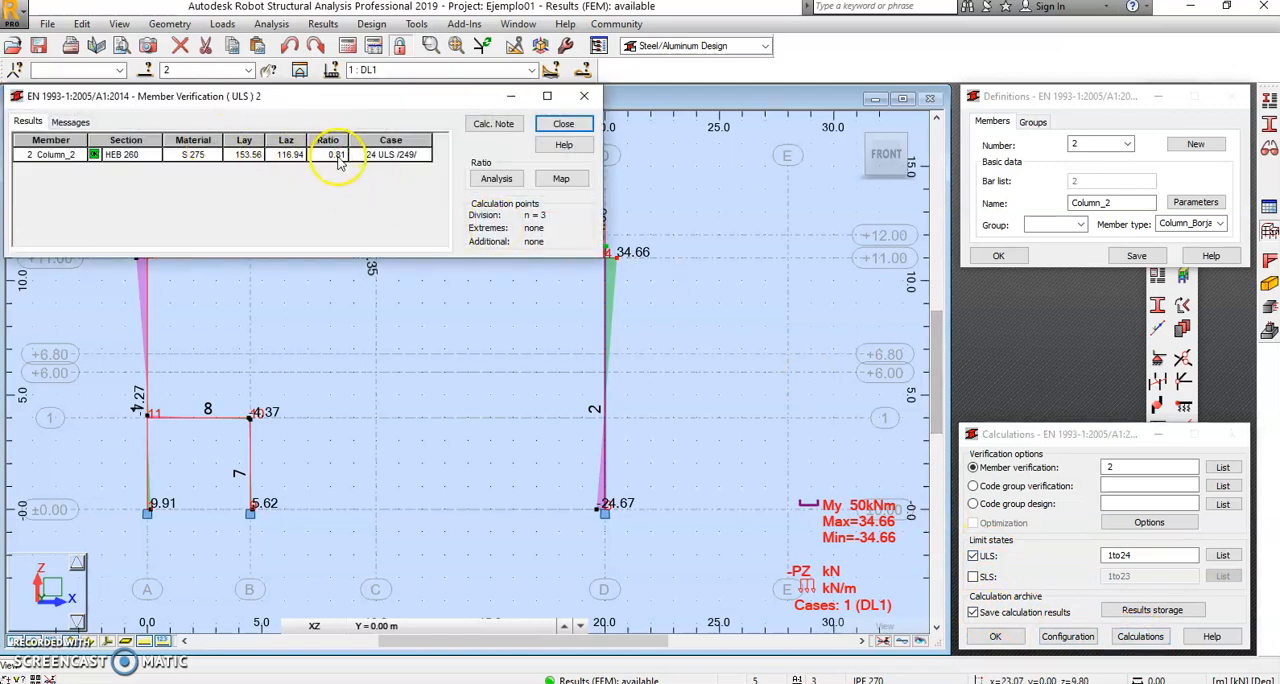
Step: Generate a full calculation note for member 2 from the ULS verification results
left_click(121, 156)
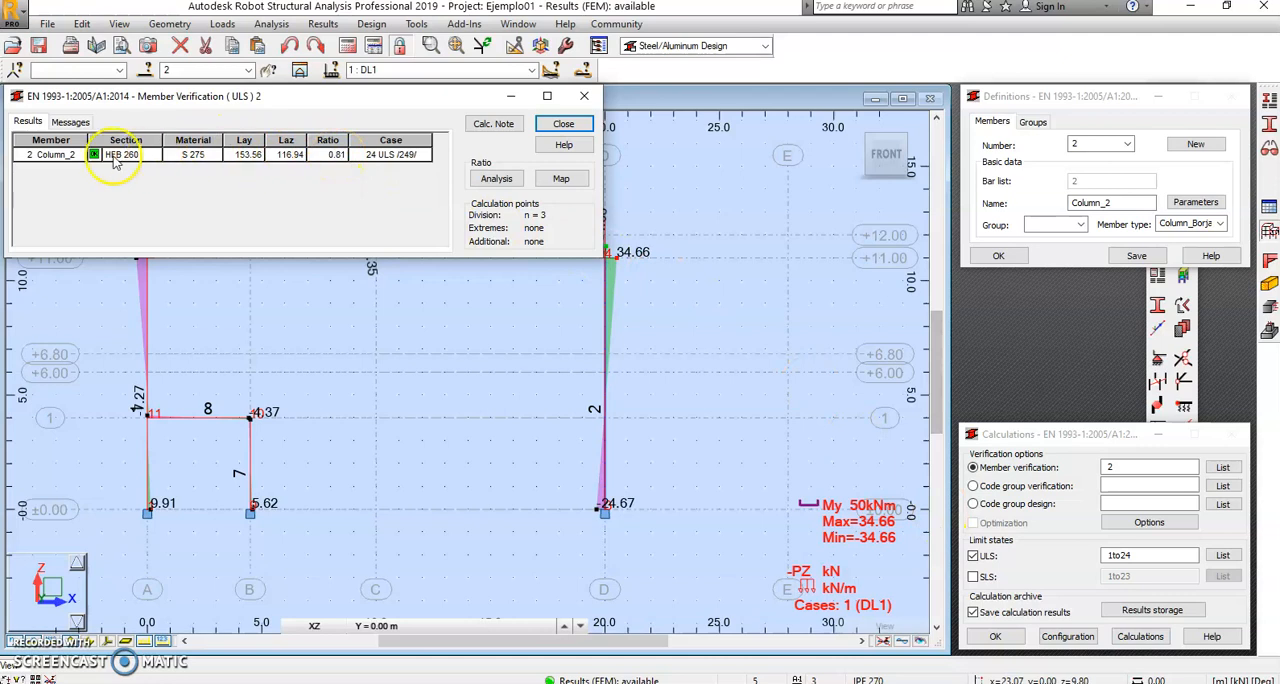
left_click(492, 125)
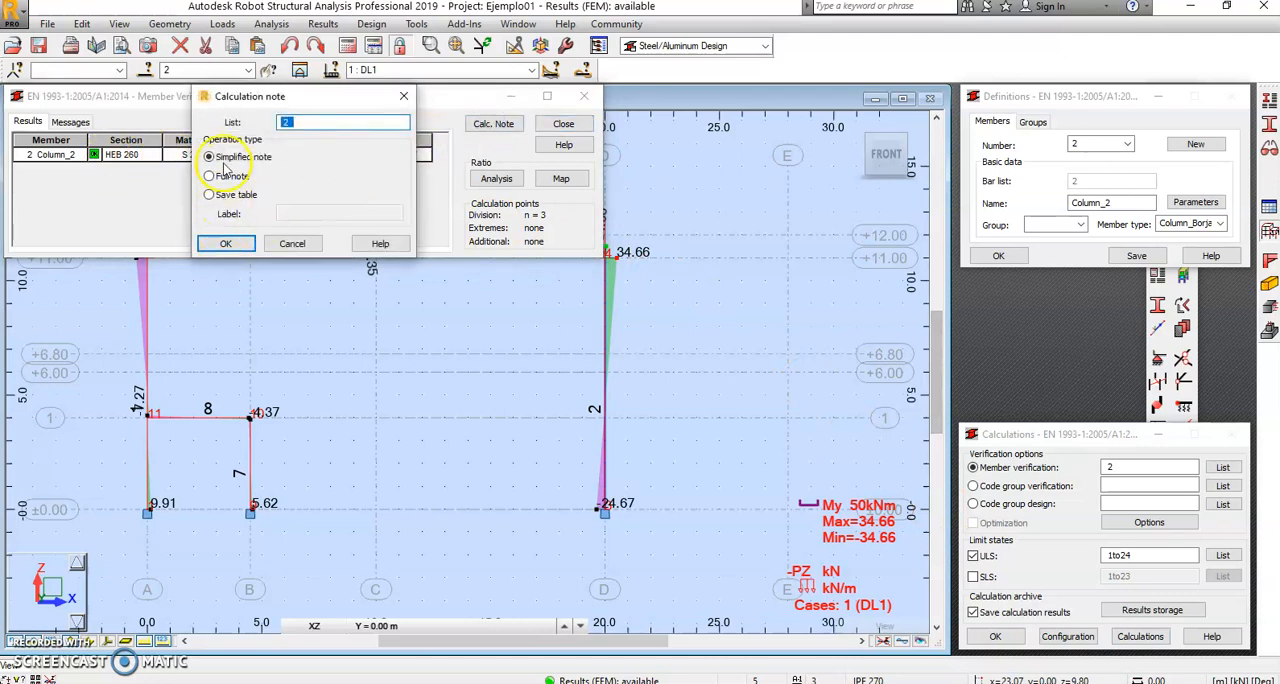
left_click(229, 245)
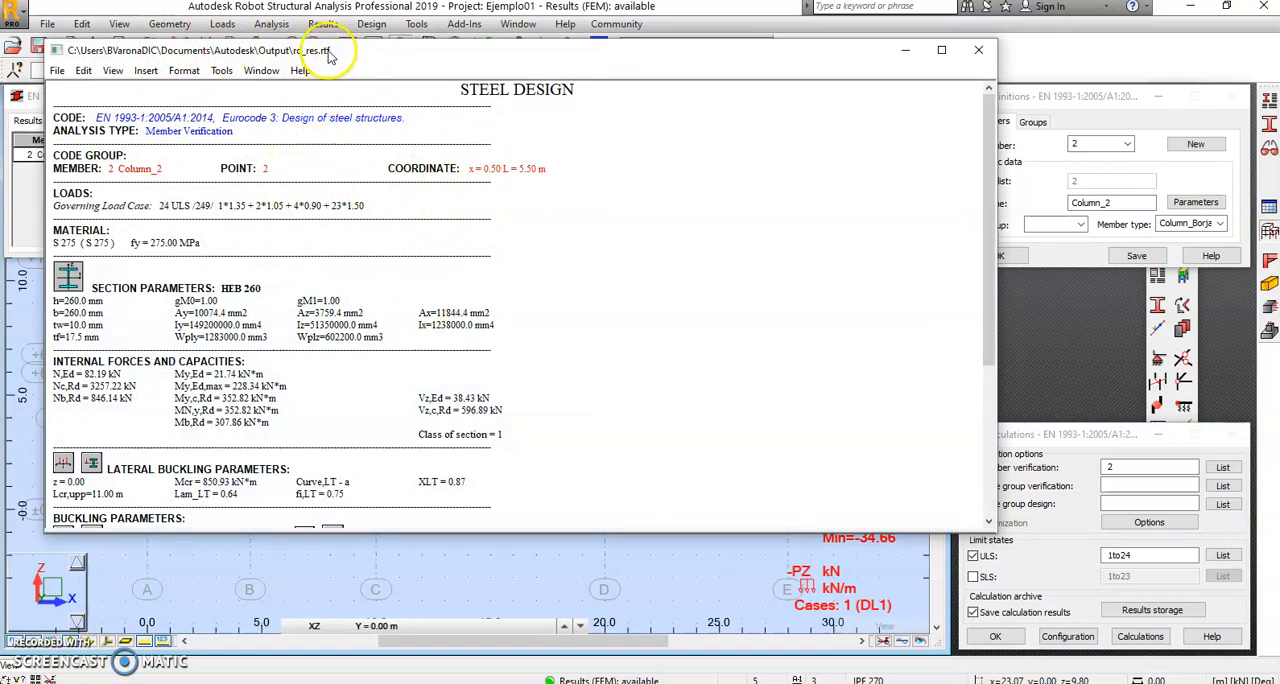
Step: Start saving the calculation note under a new name and browse to Google Drive > Curso ROBOT on New Volume (E:)
left_click(57, 70)
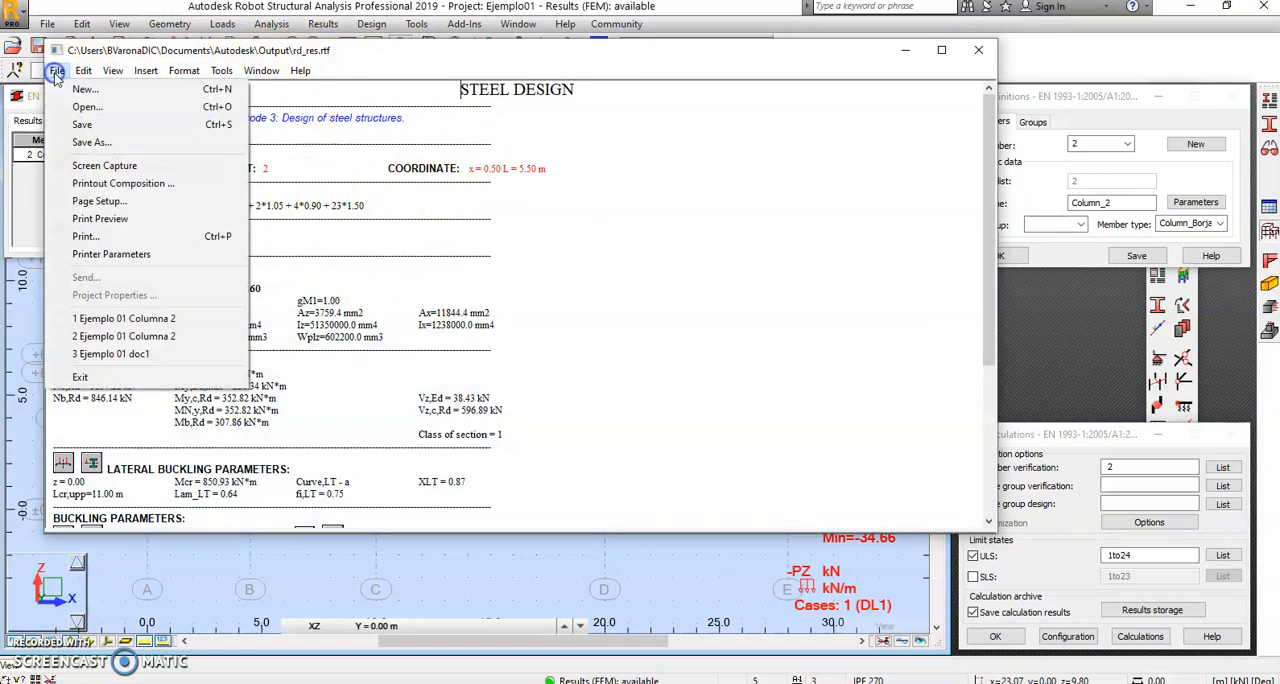
left_click(60, 137)
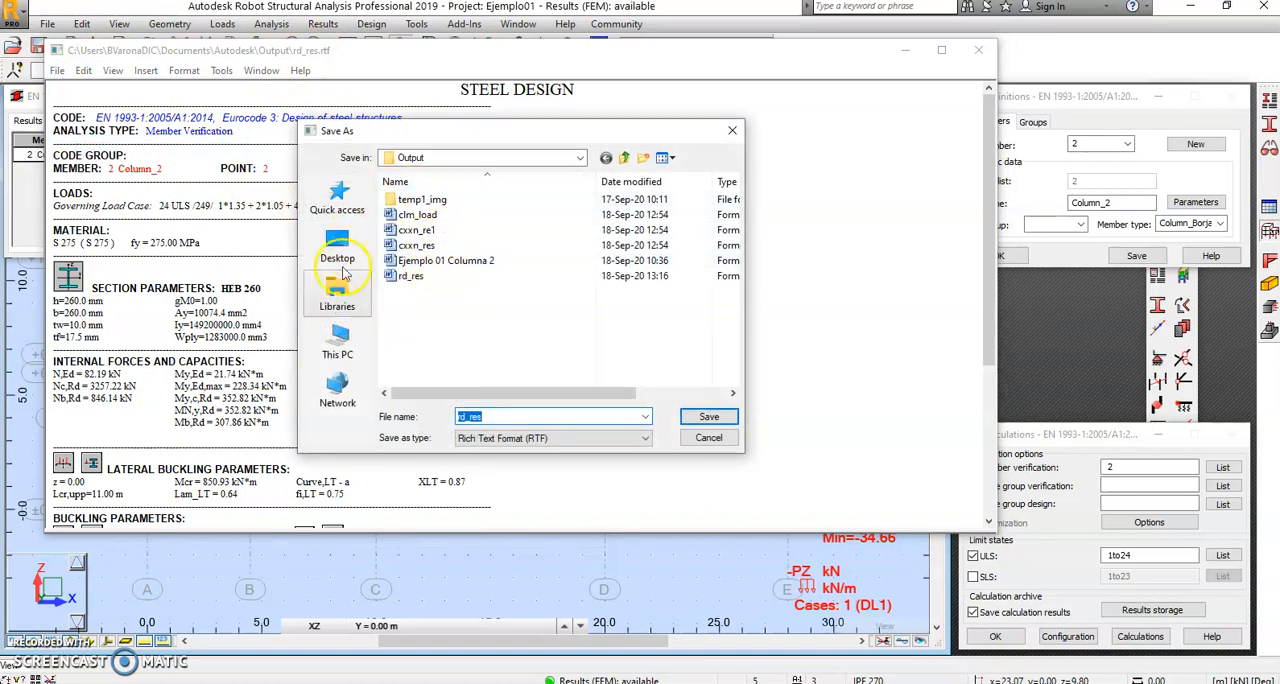
left_click(338, 340)
scroll(435, 330, "down", 3)
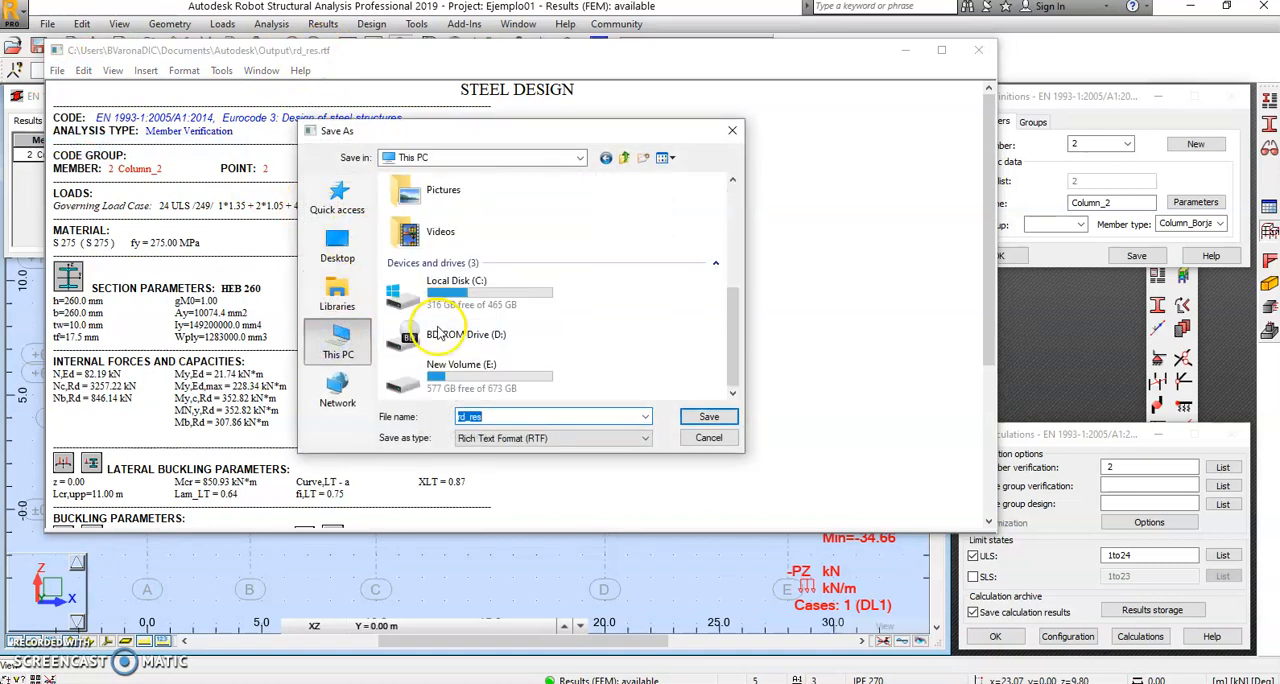
left_click(445, 370)
left_click(444, 367)
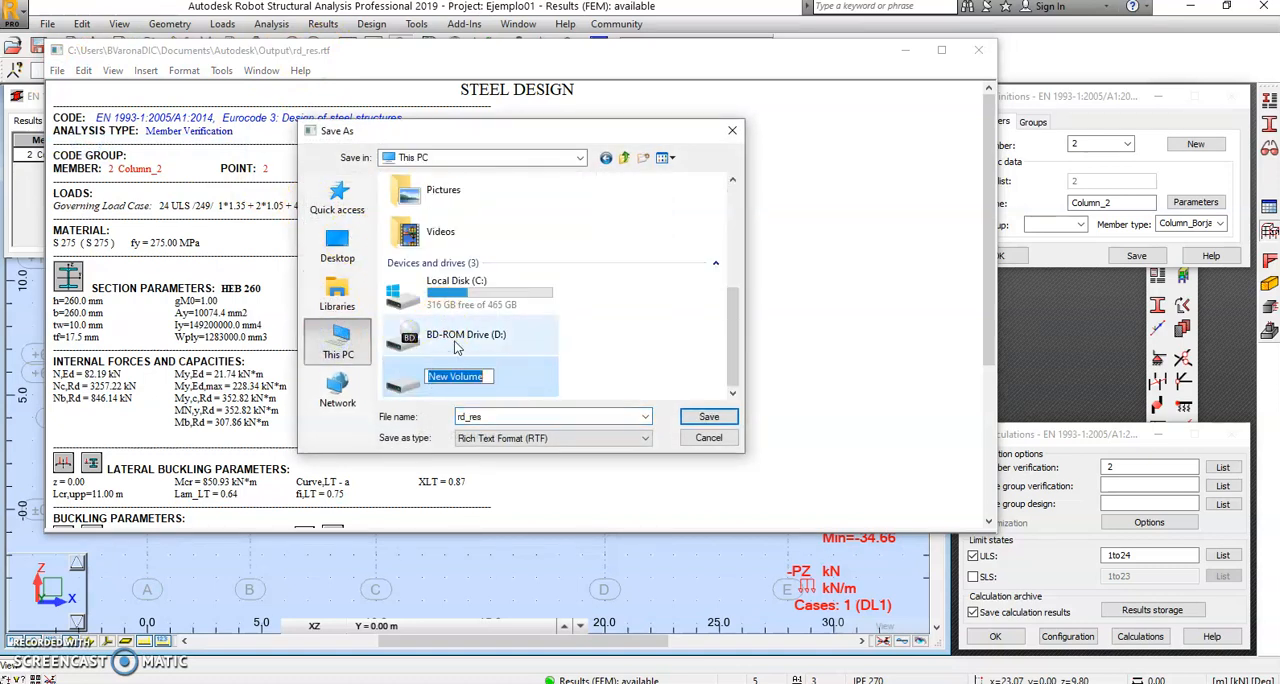
left_click(586, 360)
double_click(484, 363)
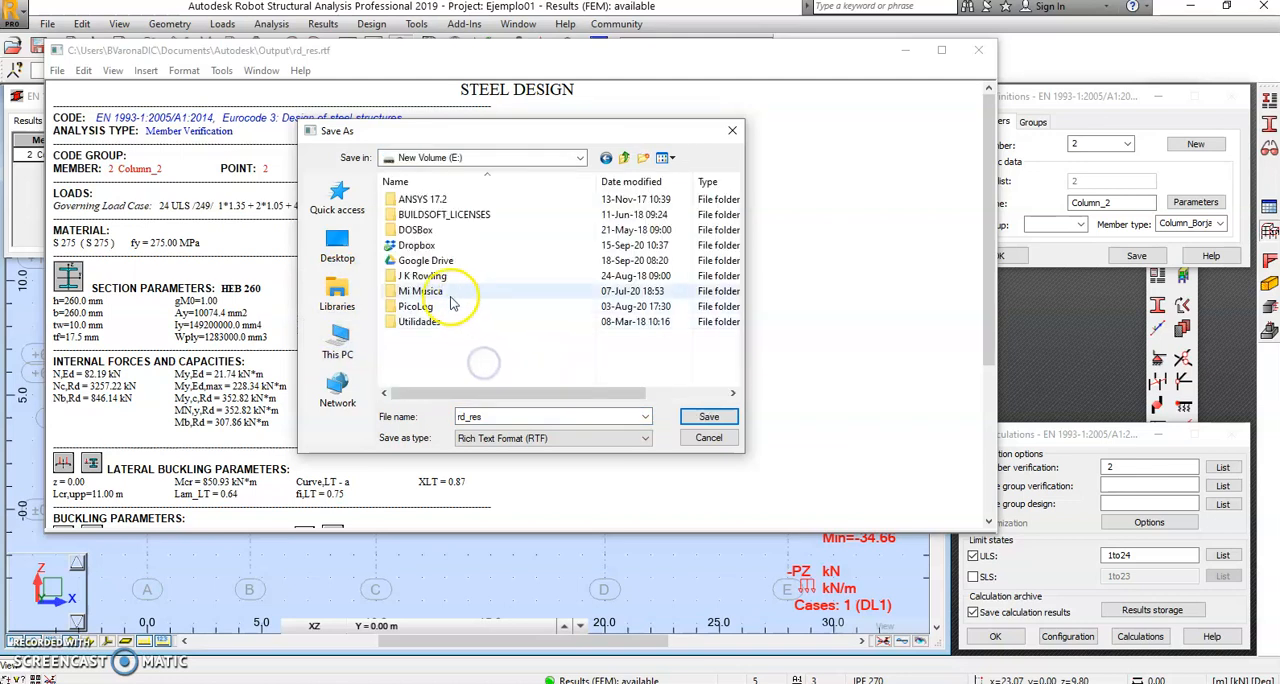
double_click(425, 260)
scroll(420, 330, "down", 3)
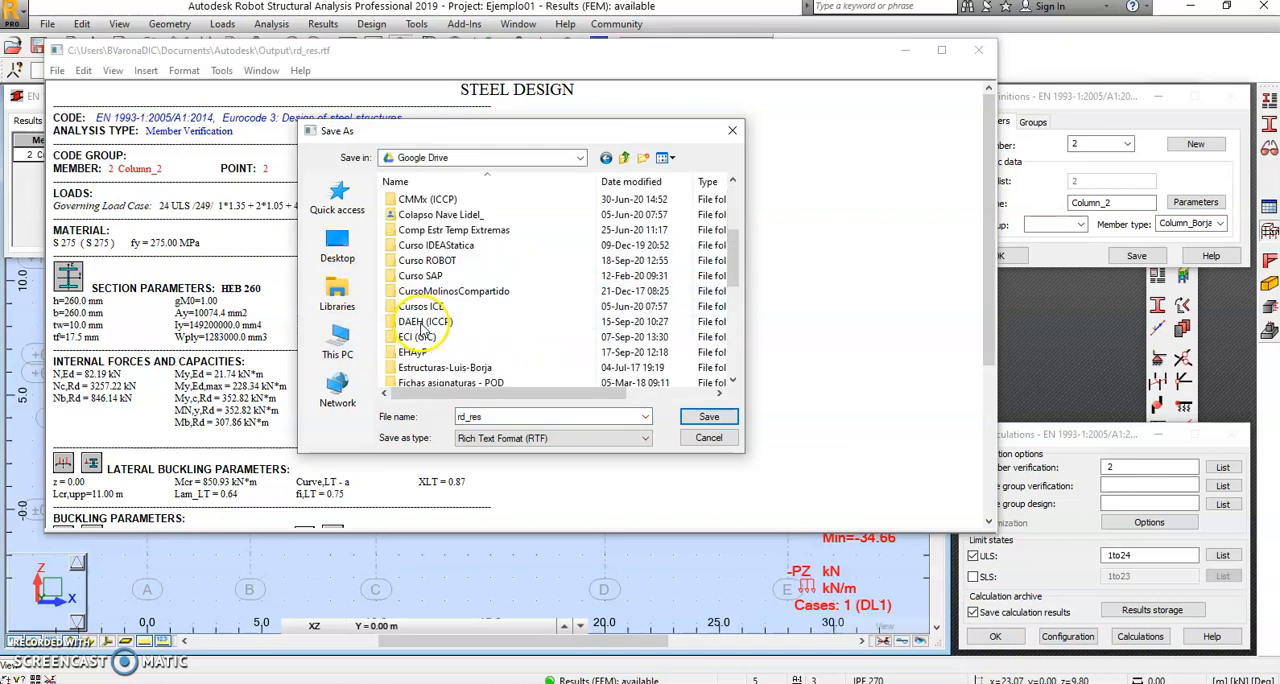
double_click(427, 260)
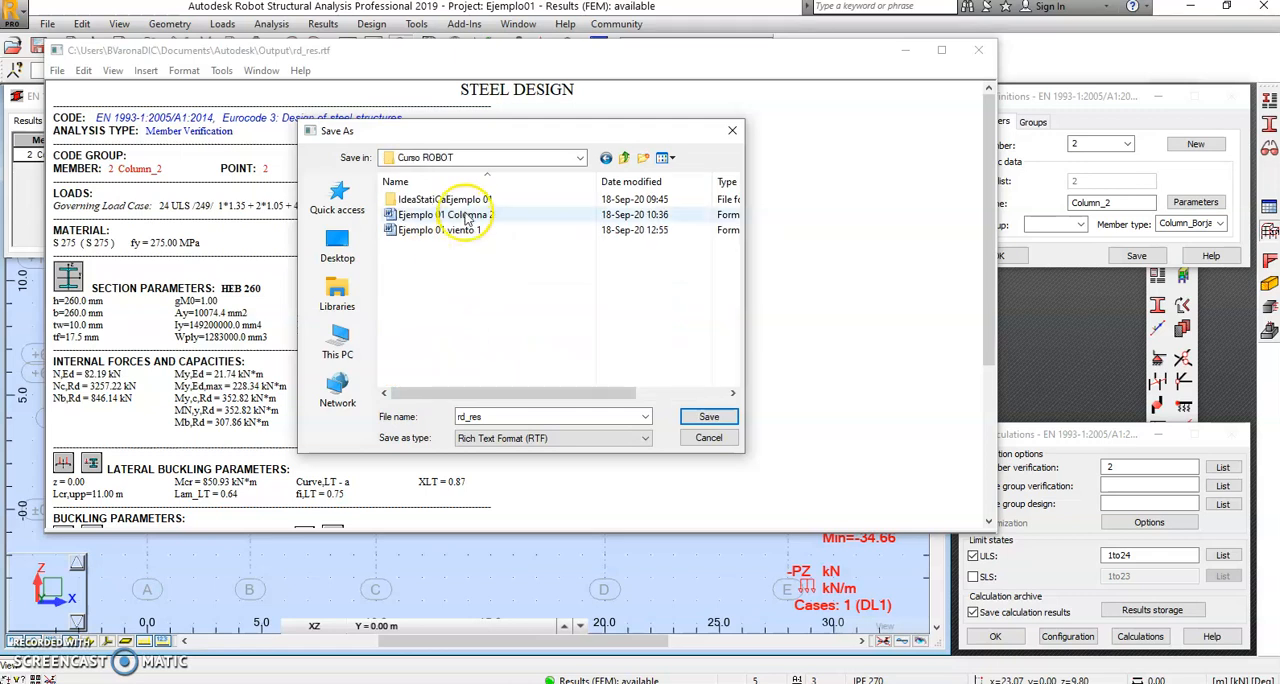
Step: Save the calculation note in rich text format as Ejemplo 01 peritacion barra 2
left_click(437, 230)
left_click(518, 416)
left_click(505, 416)
type("peritacion")
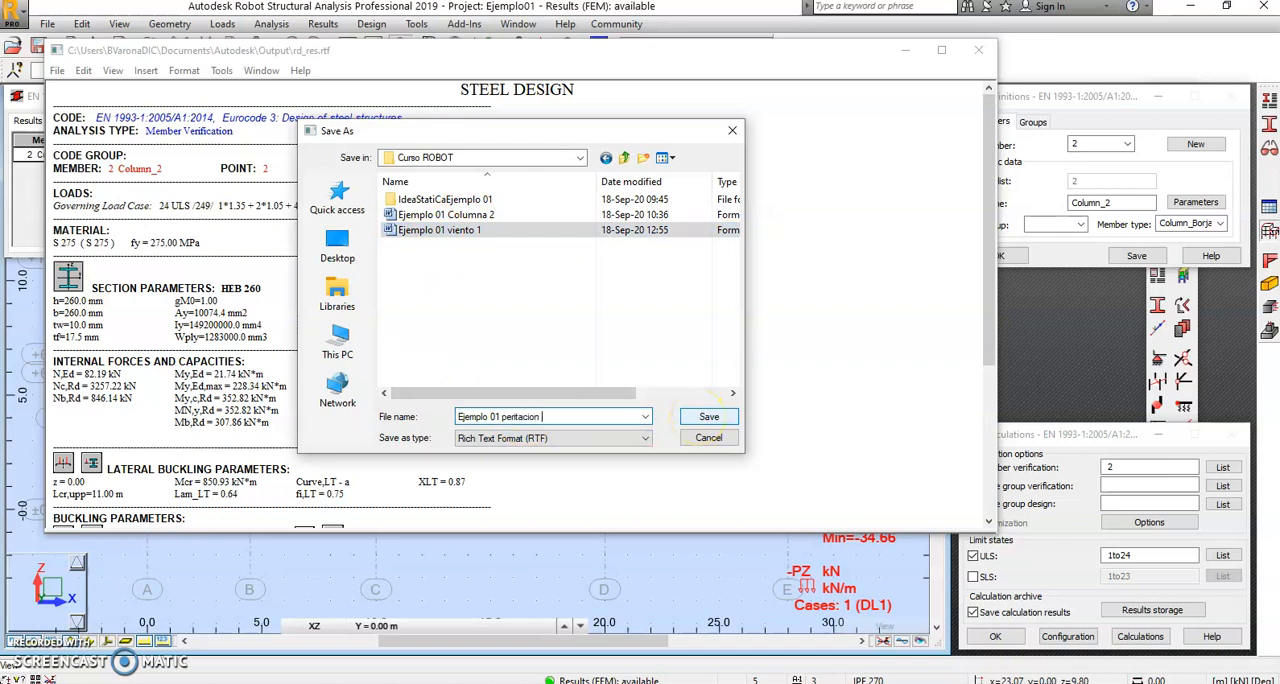
type(" barra 2")
left_click(699, 416)
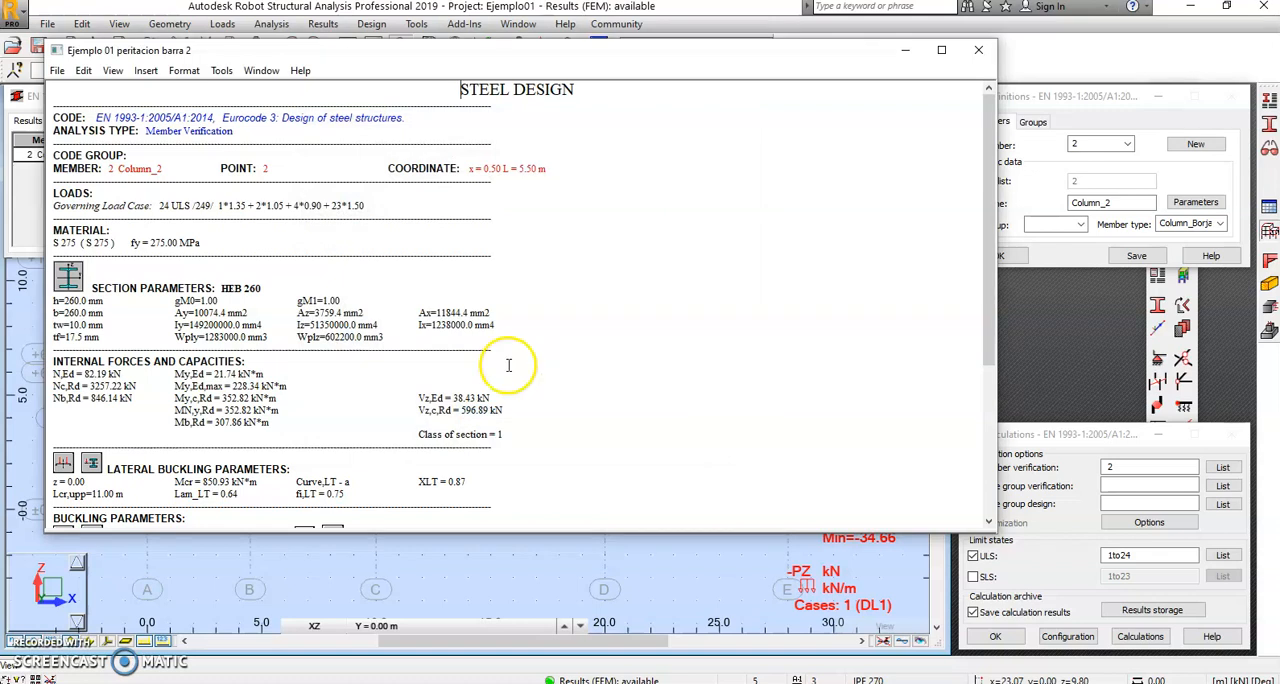
Step: Switch to File Explorer, sort Curso ROBOT by newest modification date, and open Ejemplo 01 peritacion barra 2 in a maximized Word window
key("alt+Tab")
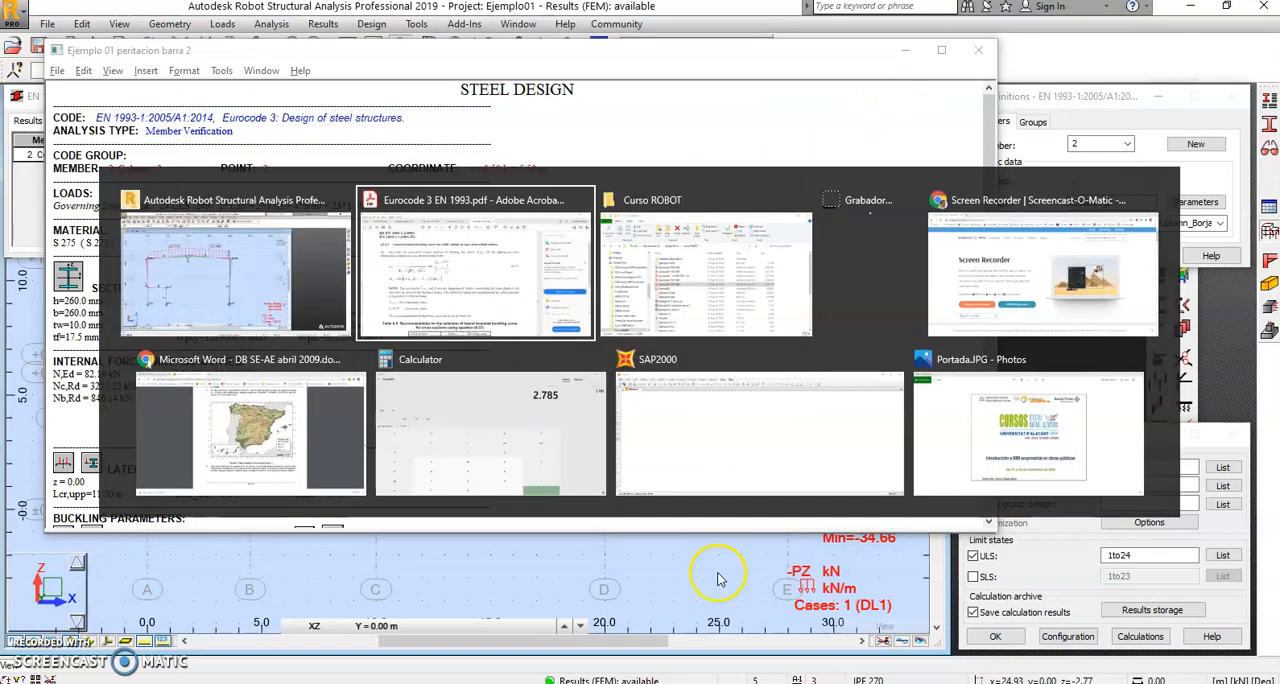
key("alt+Tab")
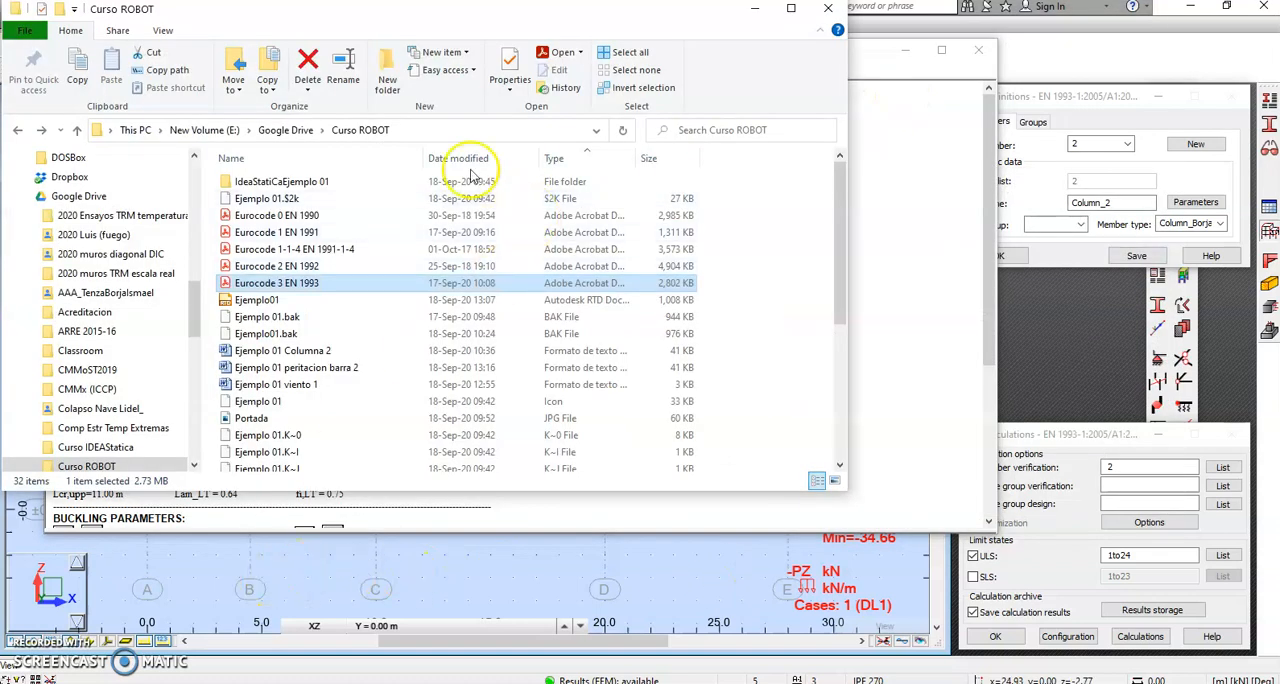
left_click(447, 158)
left_click(446, 157)
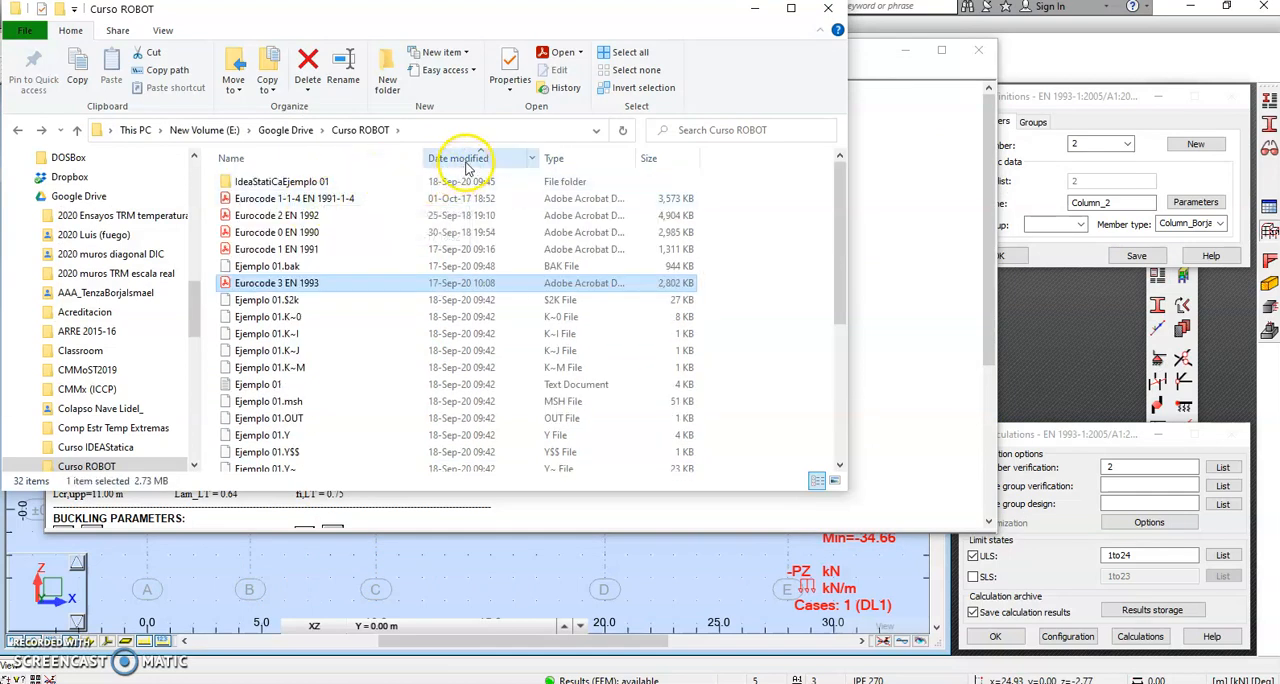
left_click(460, 157)
scroll(398, 192, "up", 5)
left_click(320, 182)
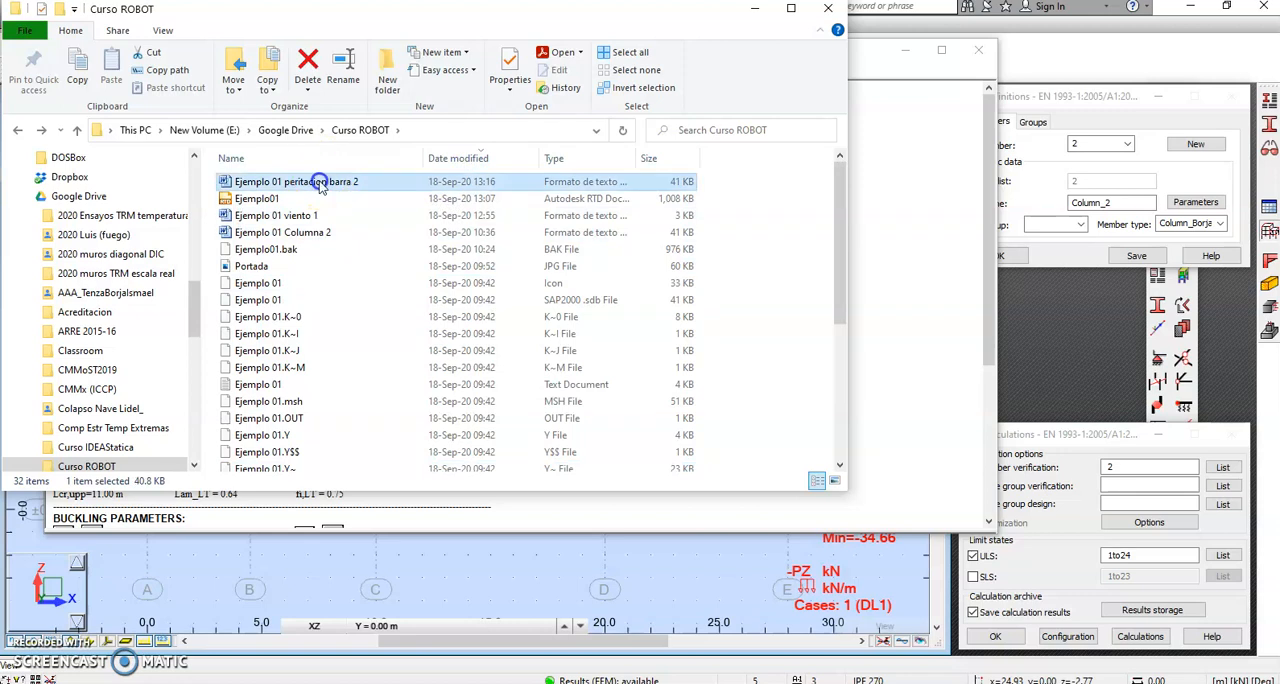
double_click(320, 183)
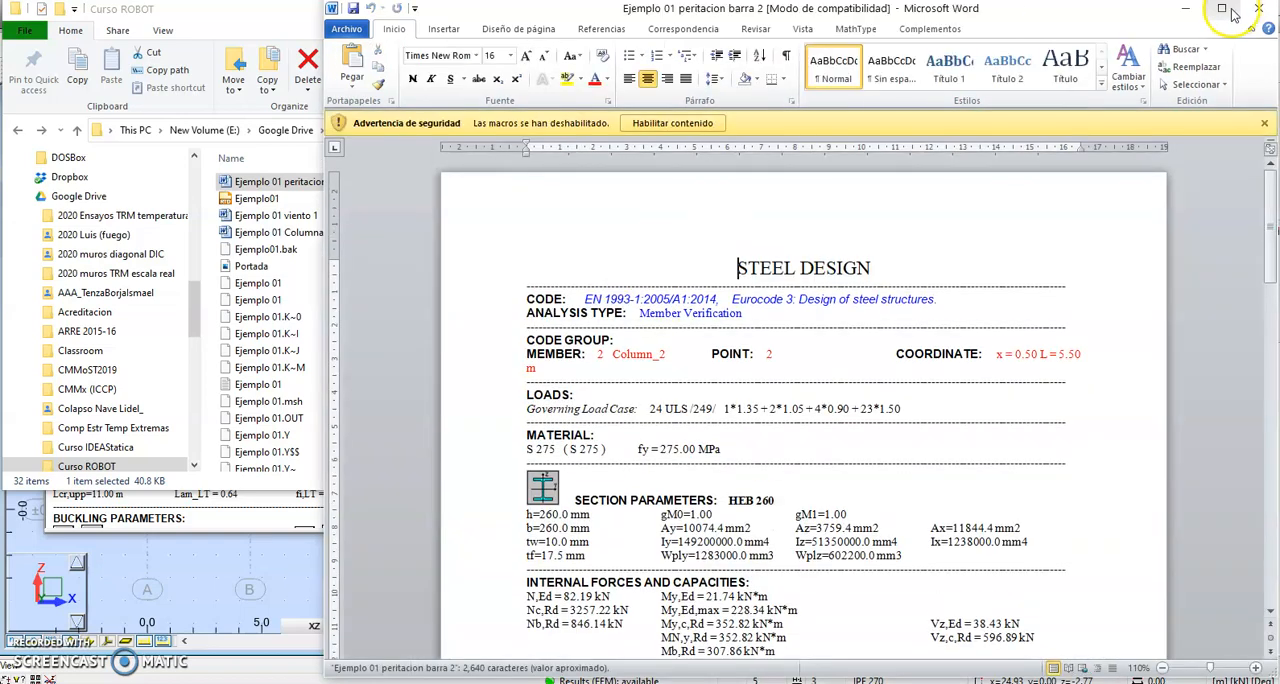
left_click(1221, 8)
Step: Review the note's section and buckling parameters, and check the z-axis buckling length in Calculator as 11 × 0.7
scroll(625, 337, "down", 3)
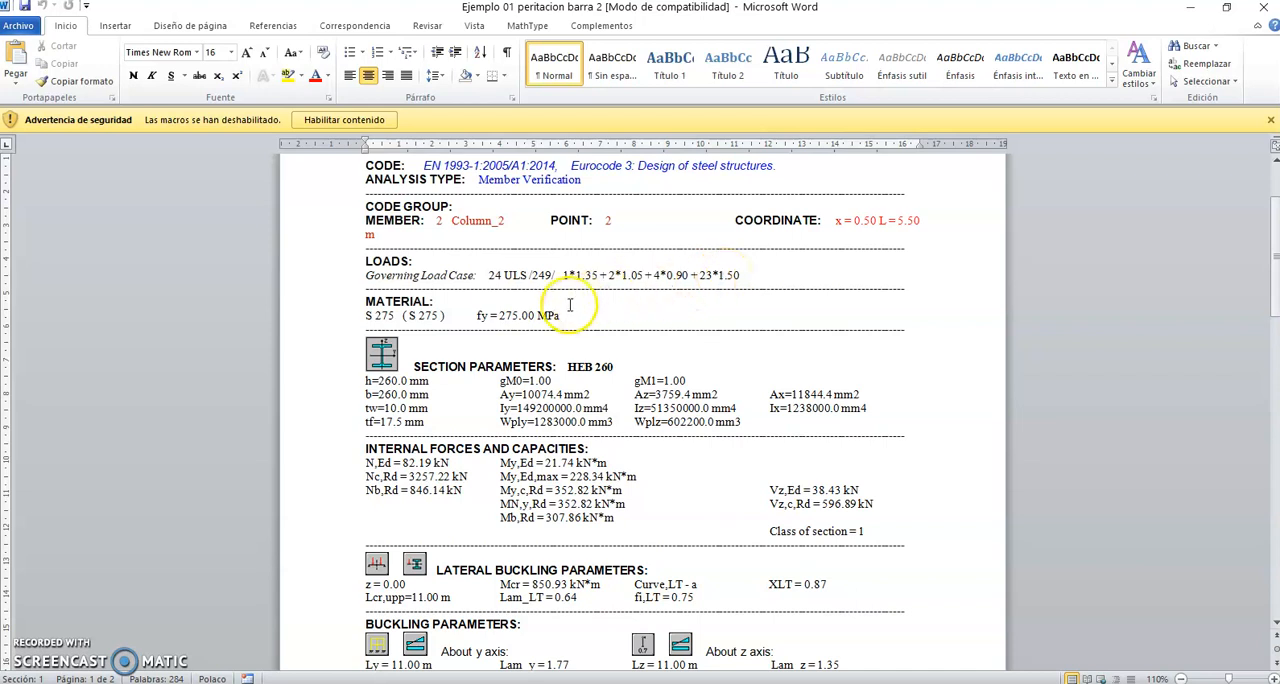
scroll(509, 366, "down", 4)
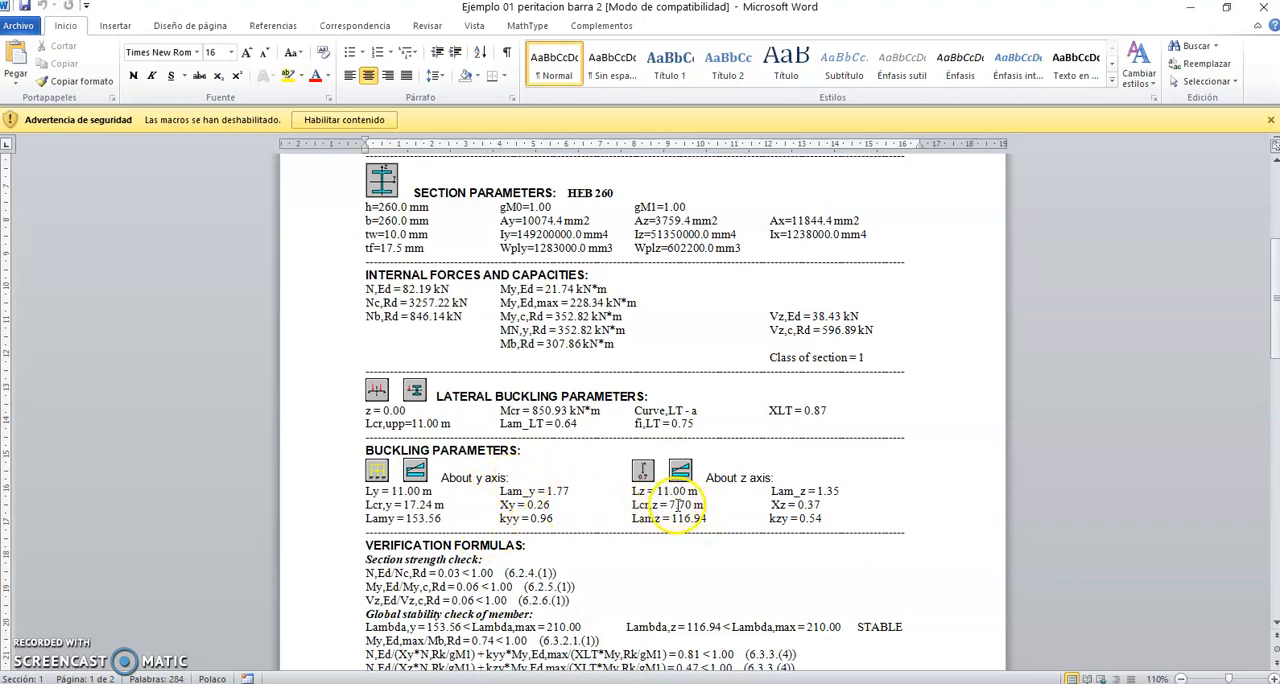
key("alt+Tab")
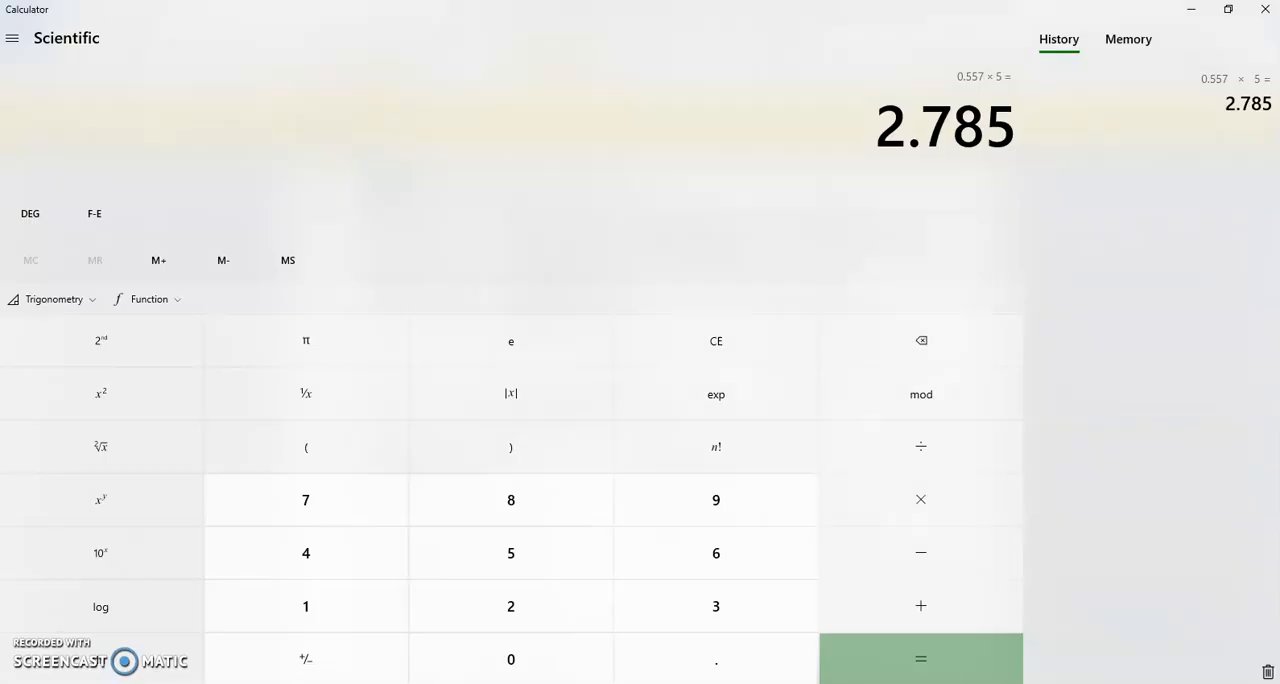
type("11*0.7")
key("Return")
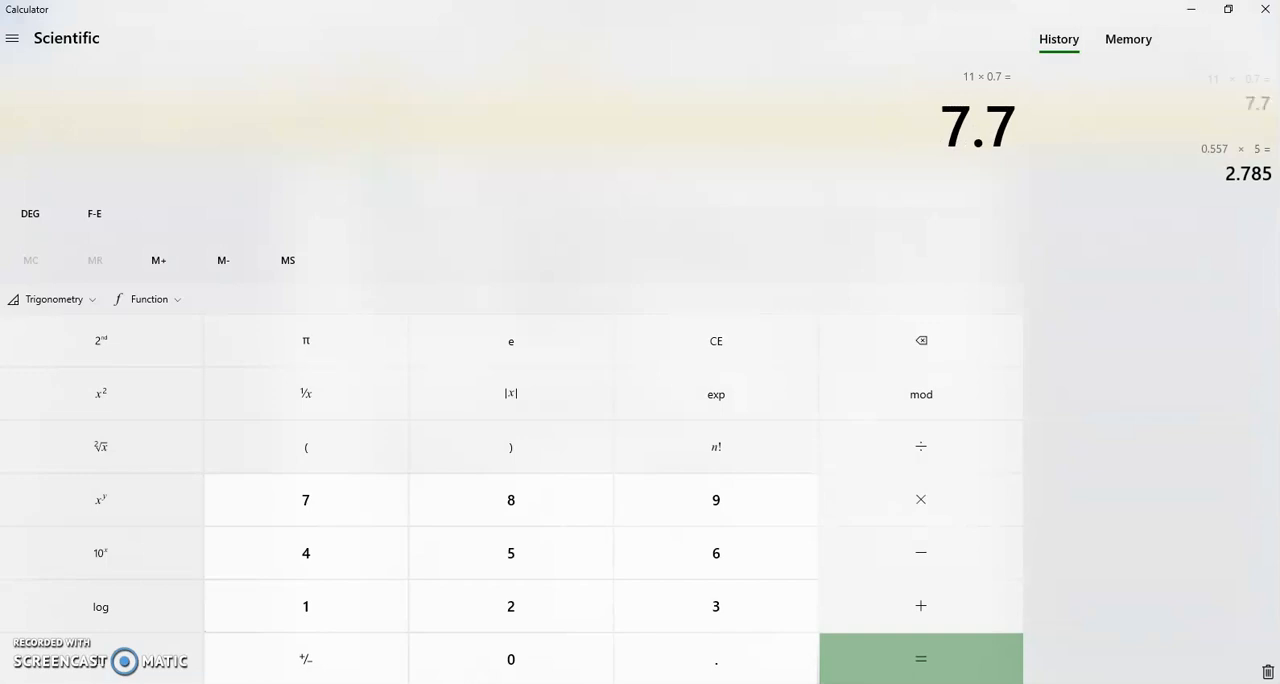
key("alt+Tab")
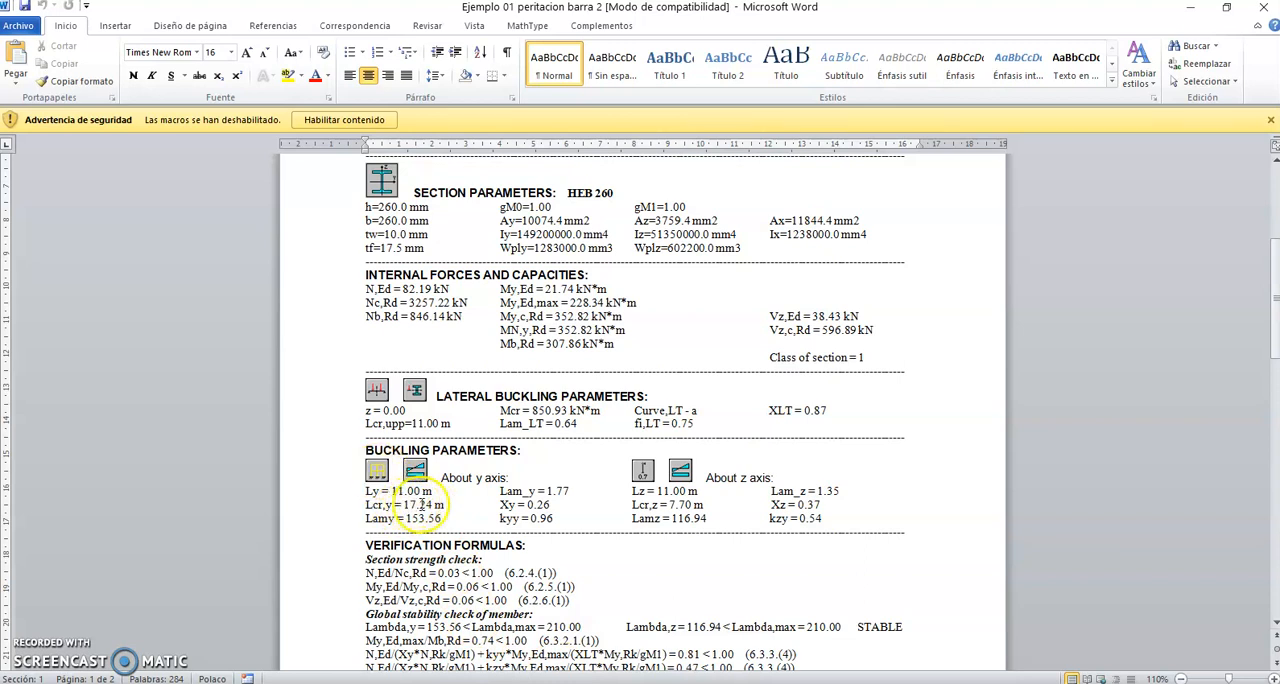
Step: Work out the y-axis buckling length coefficient in Calculator as 17.24 ÷ 11 and return to the Word note
key("alt+Tab")
type("17")
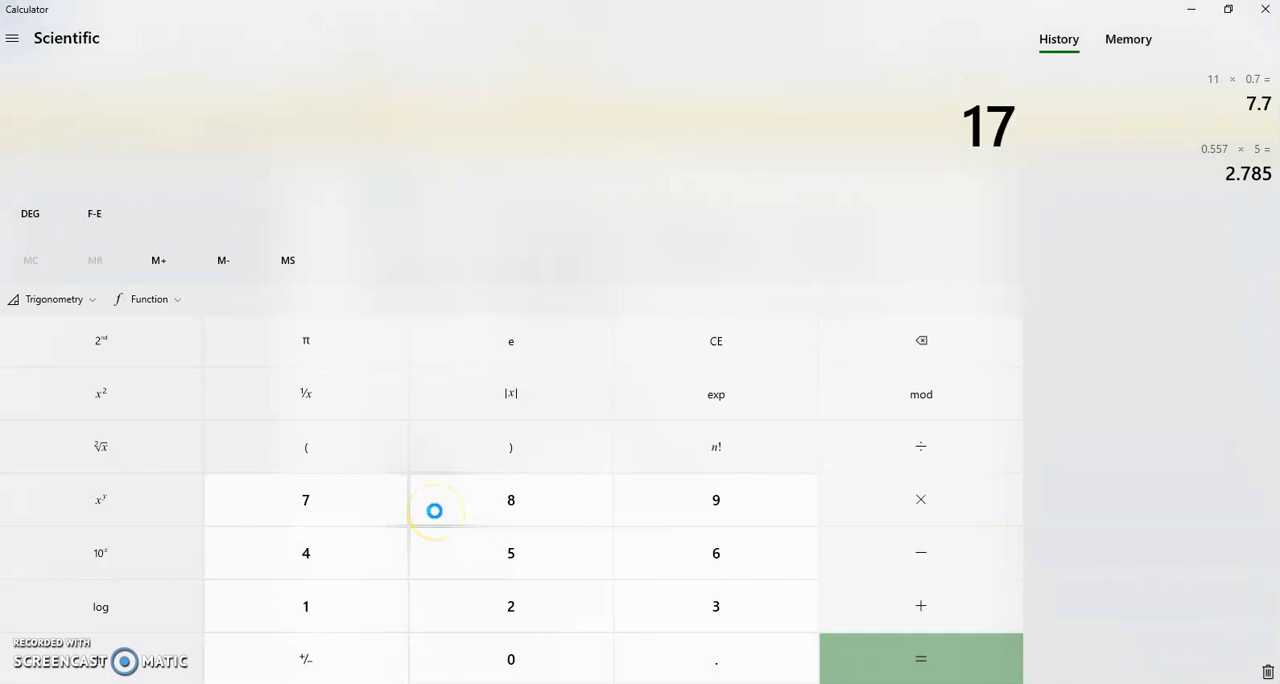
type(".24/11")
key("Return")
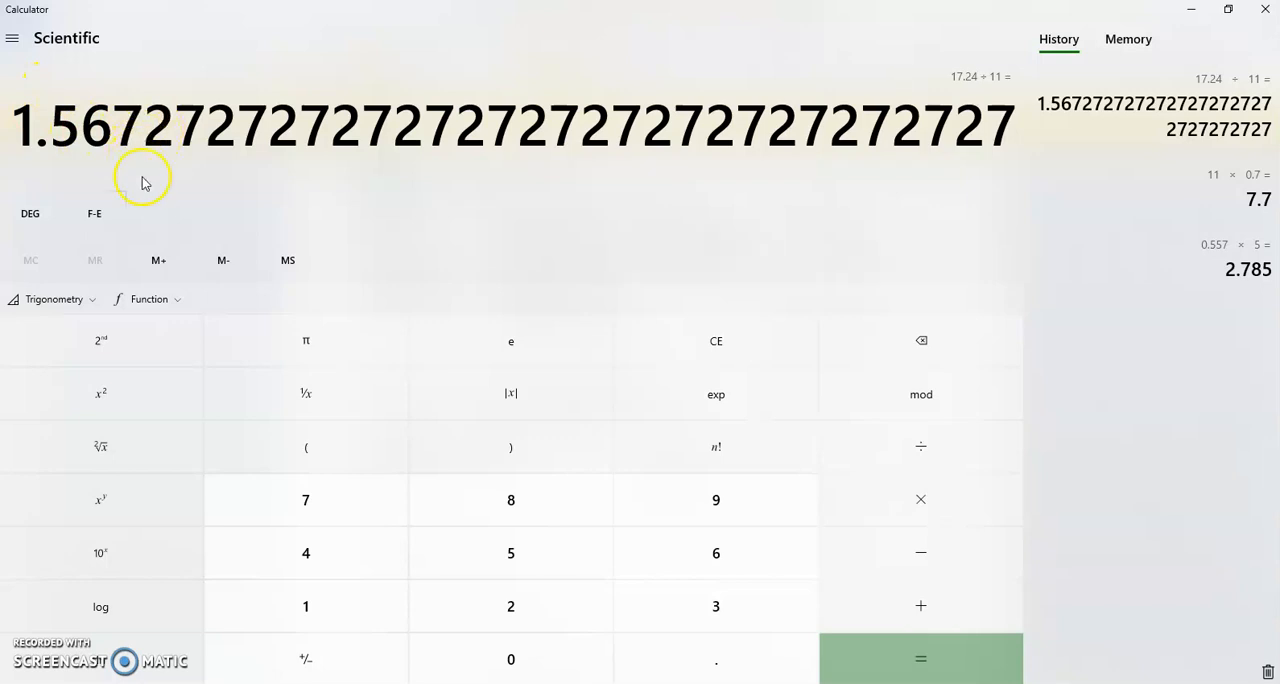
key("alt+Tab")
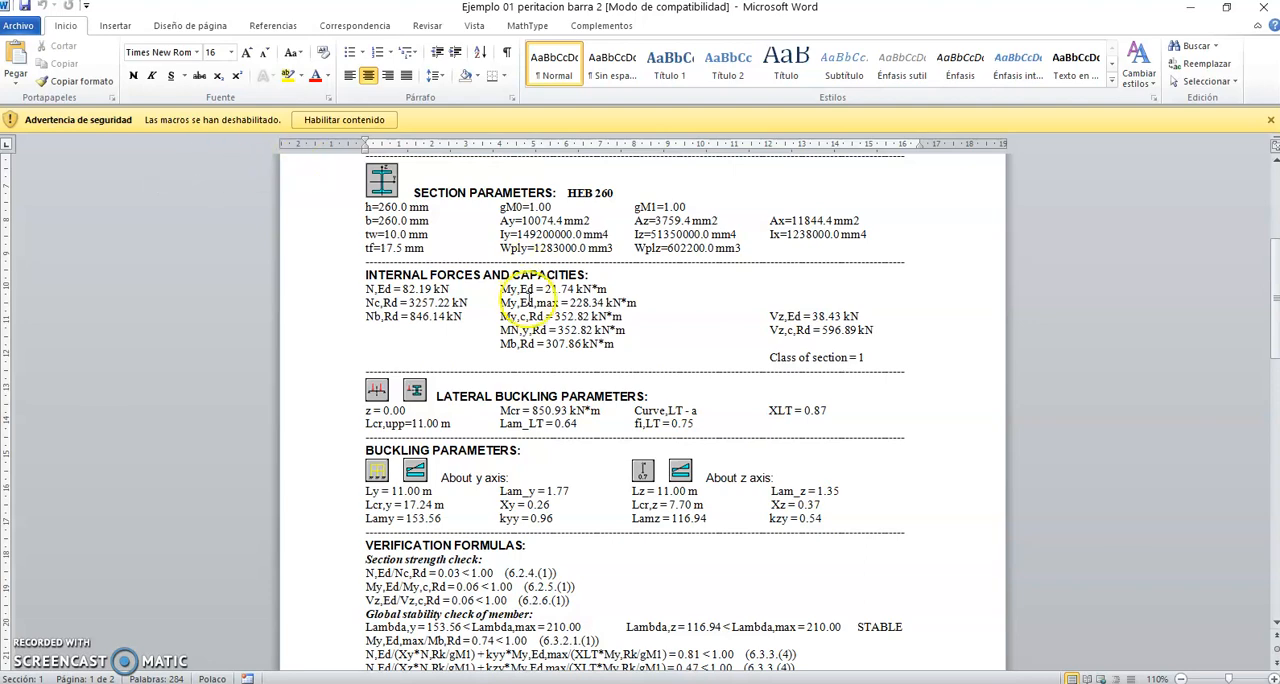
Step: Examine the section strength and global stability verification formulas in the Word note, and close the document
key("alt+Tab")
key("Tab")
key("alt+Tab")
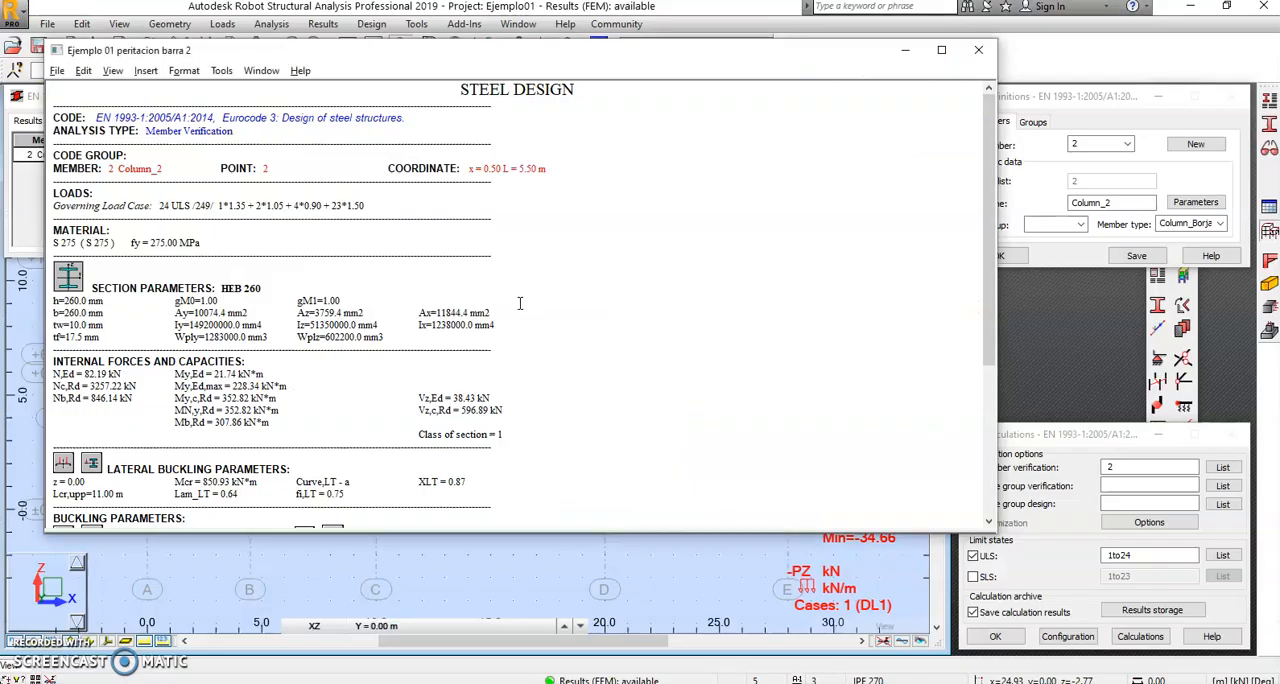
key("alt+Tab")
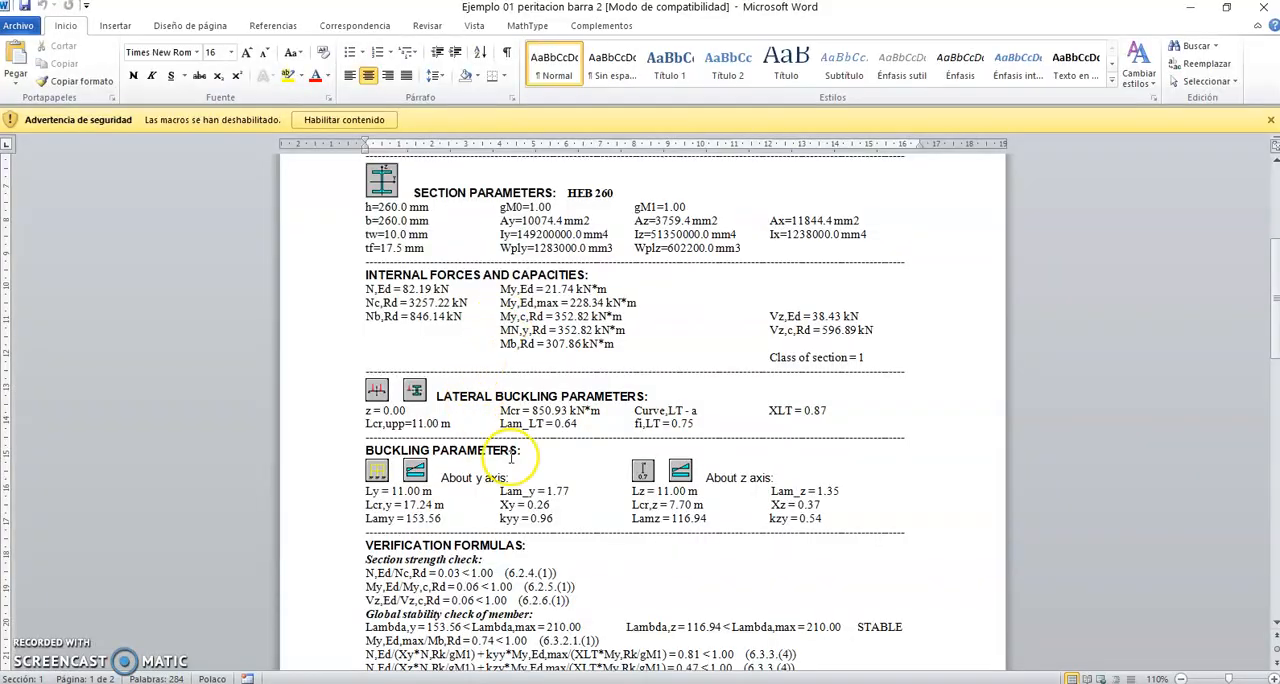
scroll(512, 455, "down", 2)
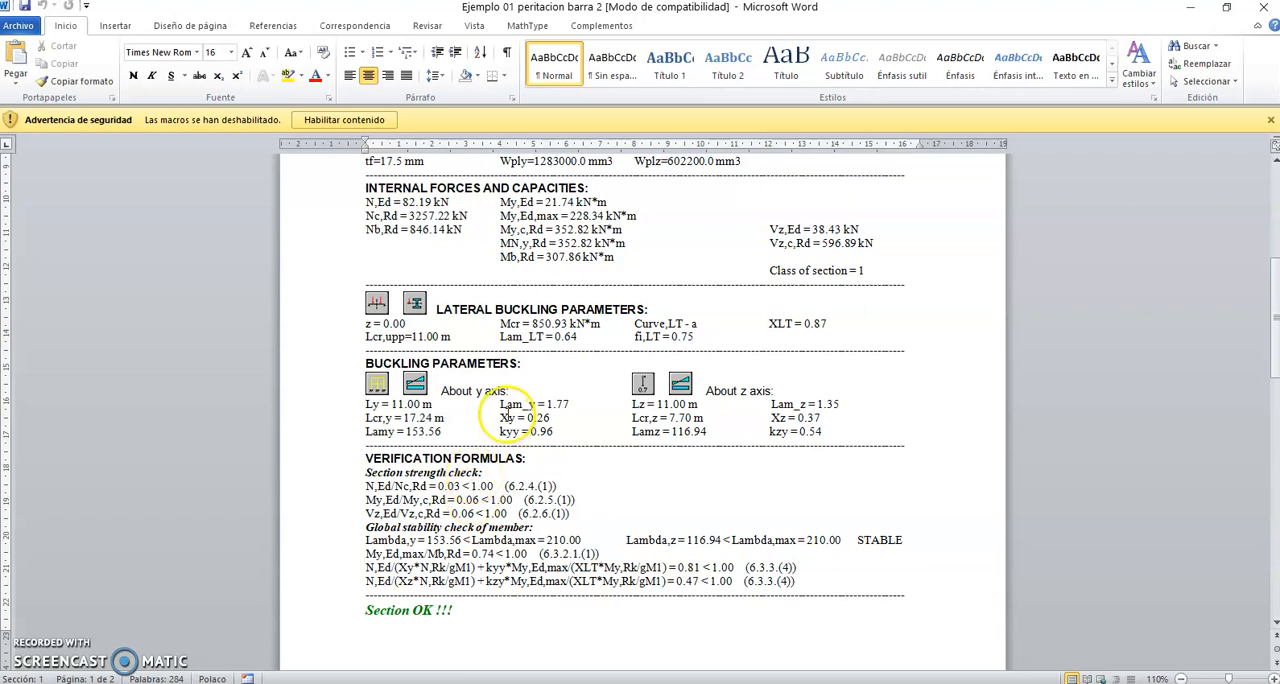
left_click(1262, 14)
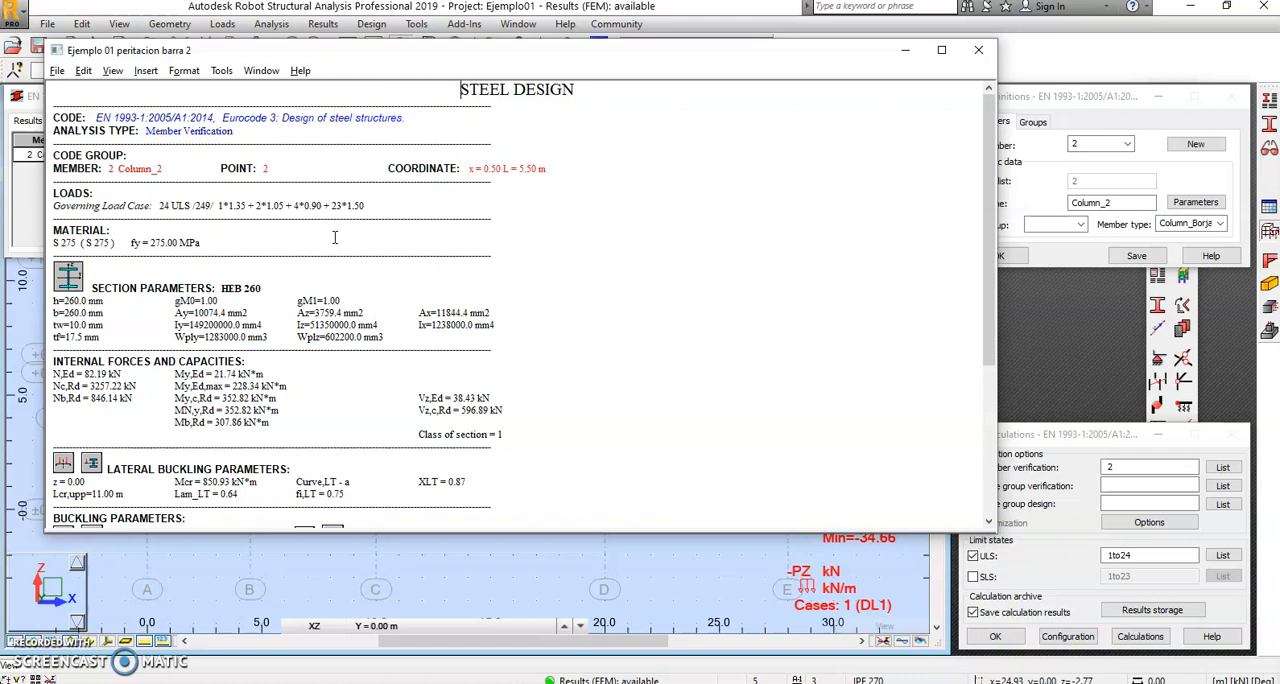
Step: Close the calculation note in Robot, switch to the Structure Model layout, and close the member verification results without archiving them
left_click(979, 50)
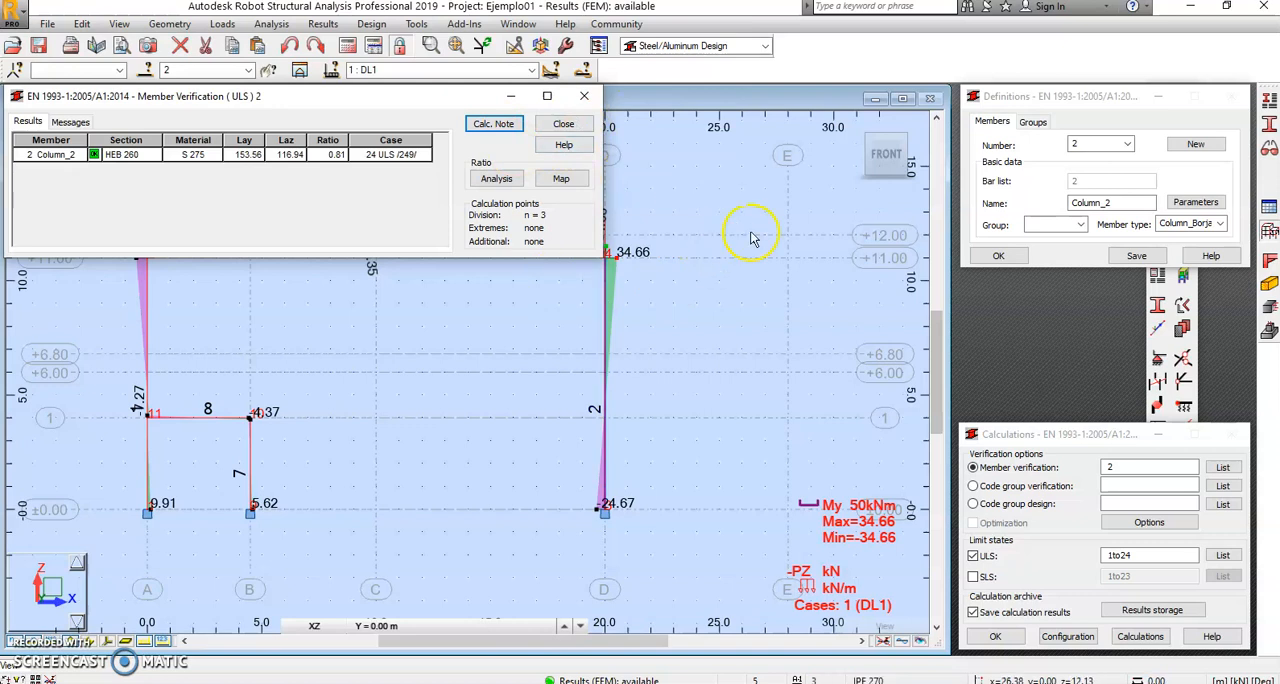
left_click(760, 48)
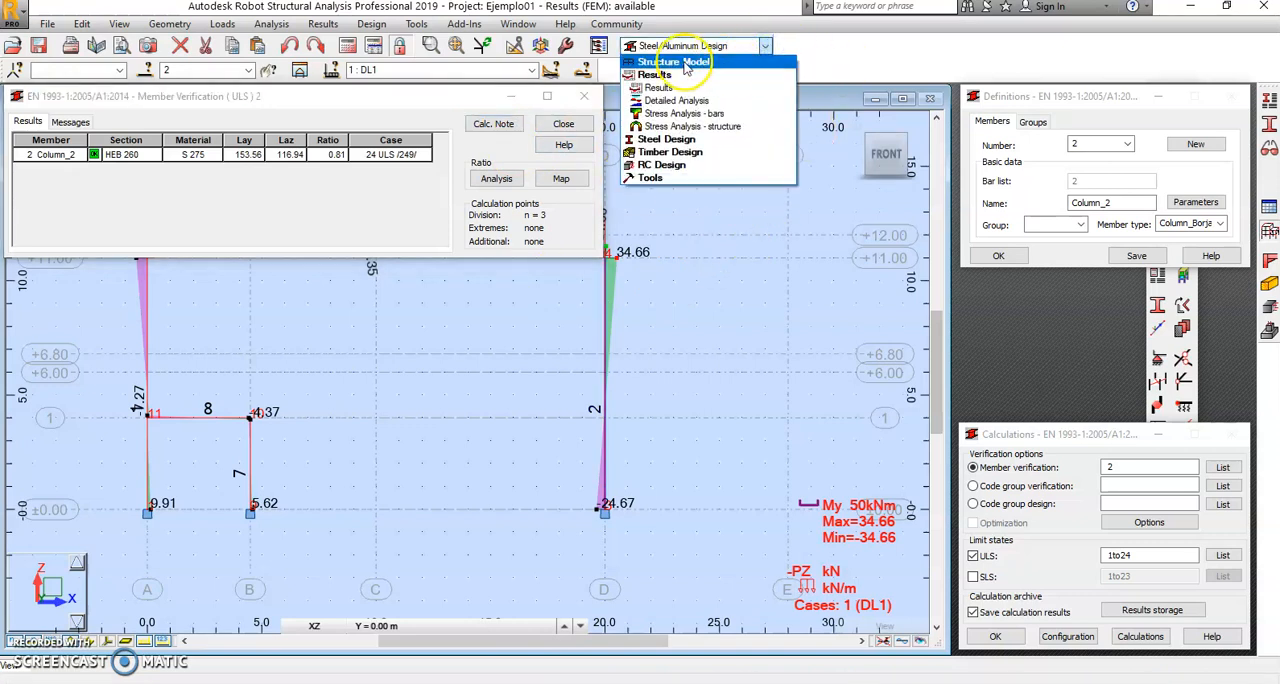
left_click(680, 62)
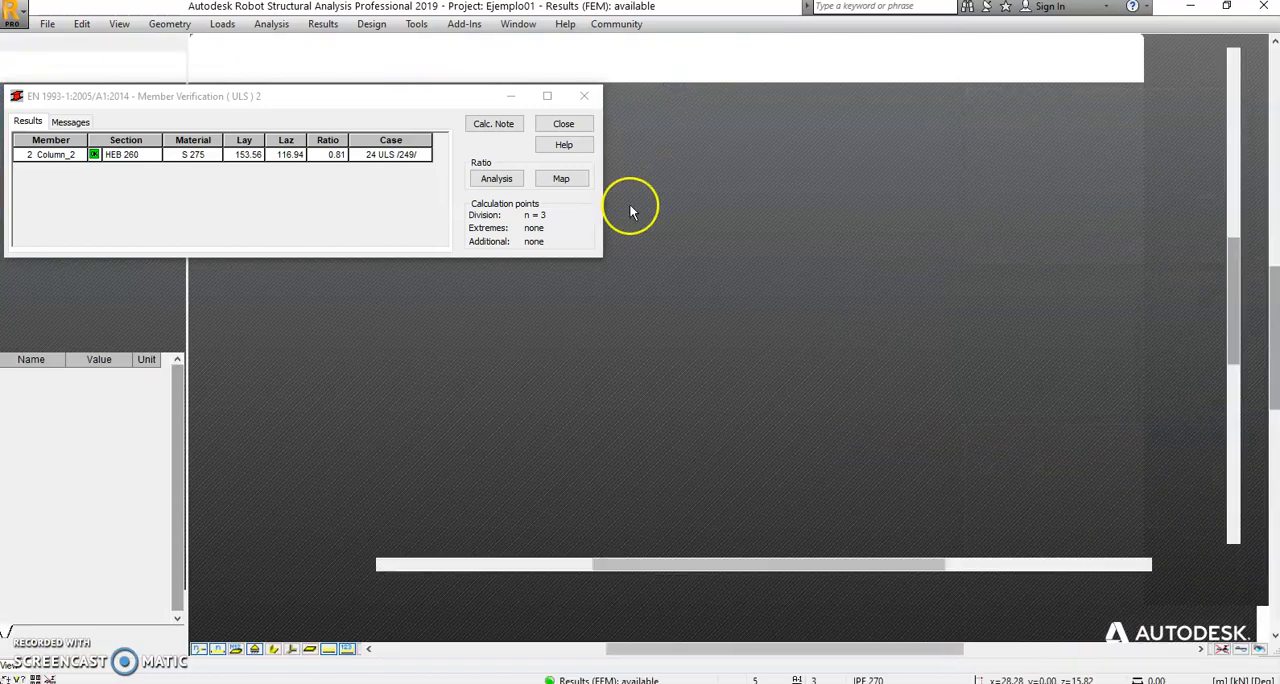
left_click(584, 97)
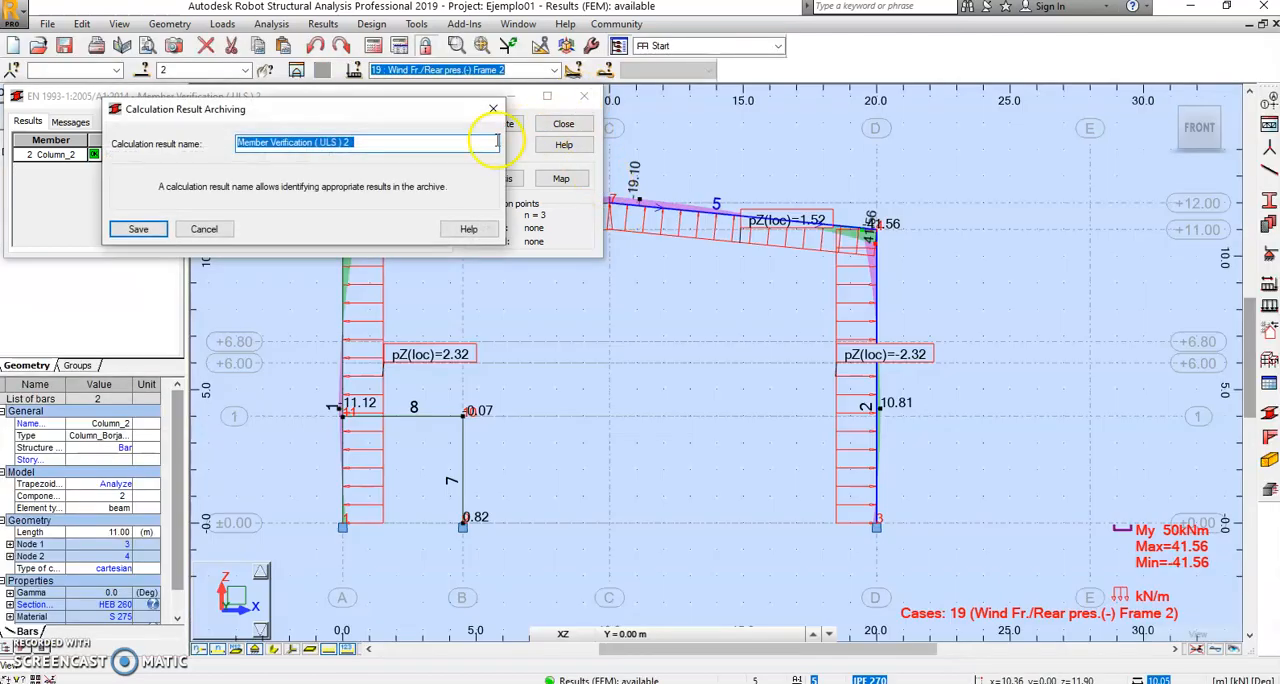
left_click(204, 229)
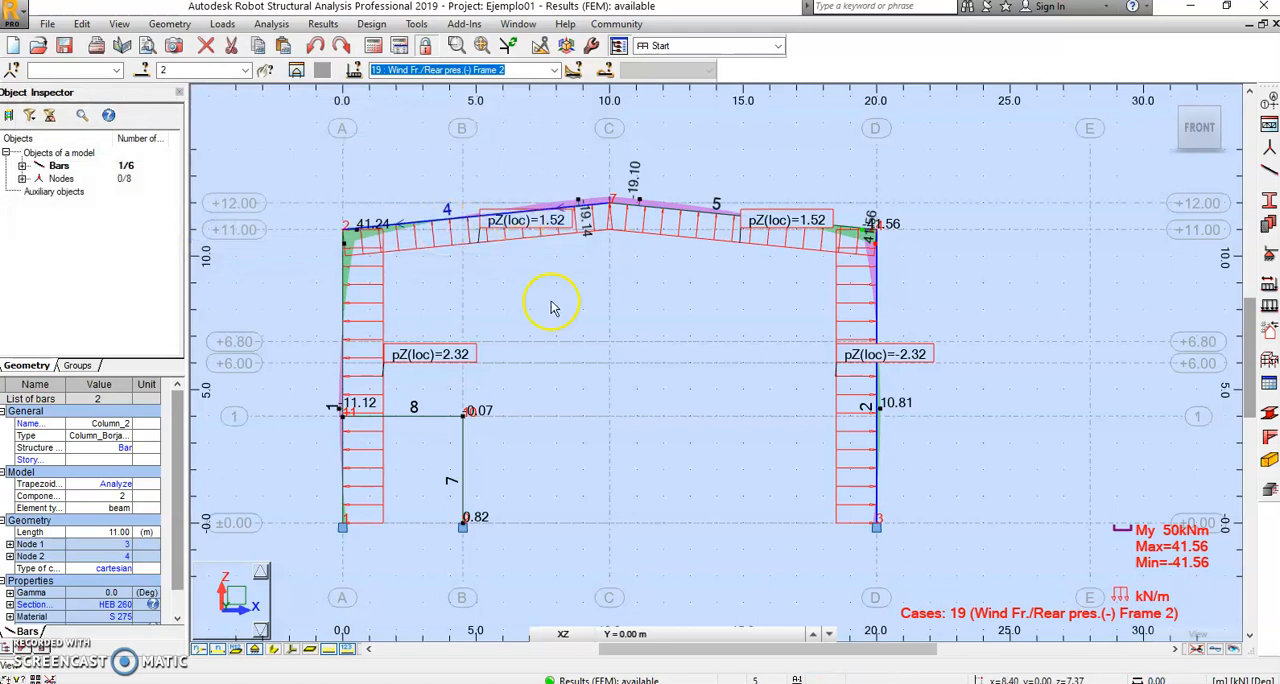